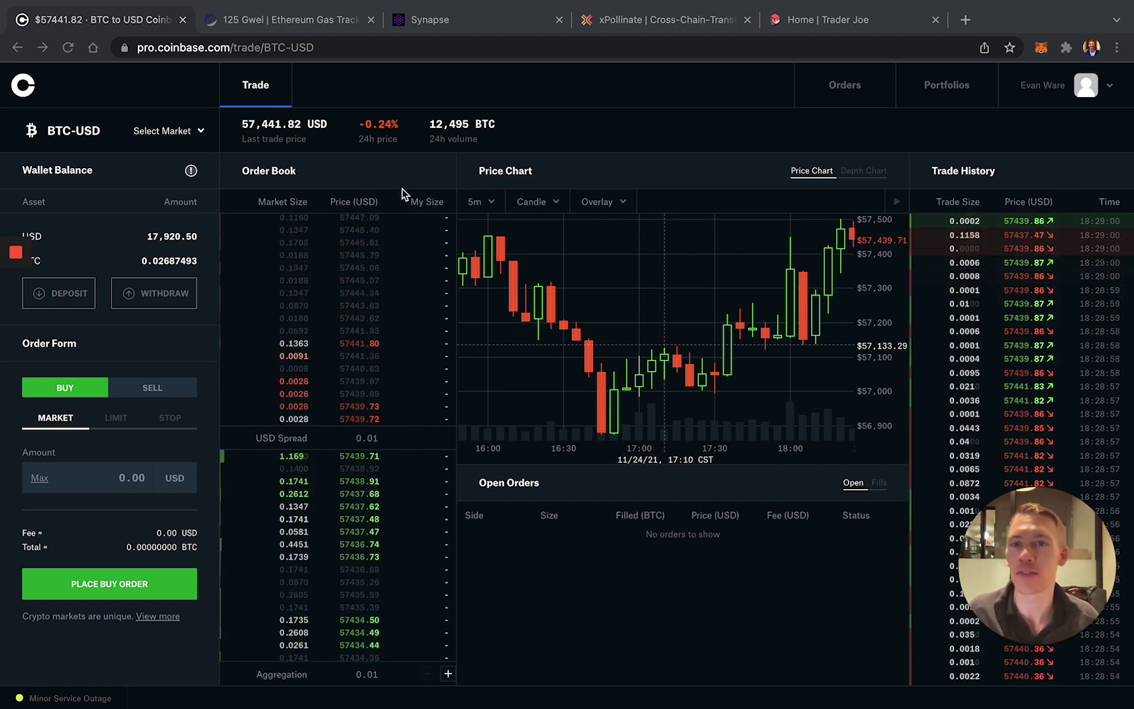
- Review the Etherscan gas tracker estimates before returning to the Coinbase Pro BTC-USD page
{"action": "left_click", "coordinate": [252, 22]}
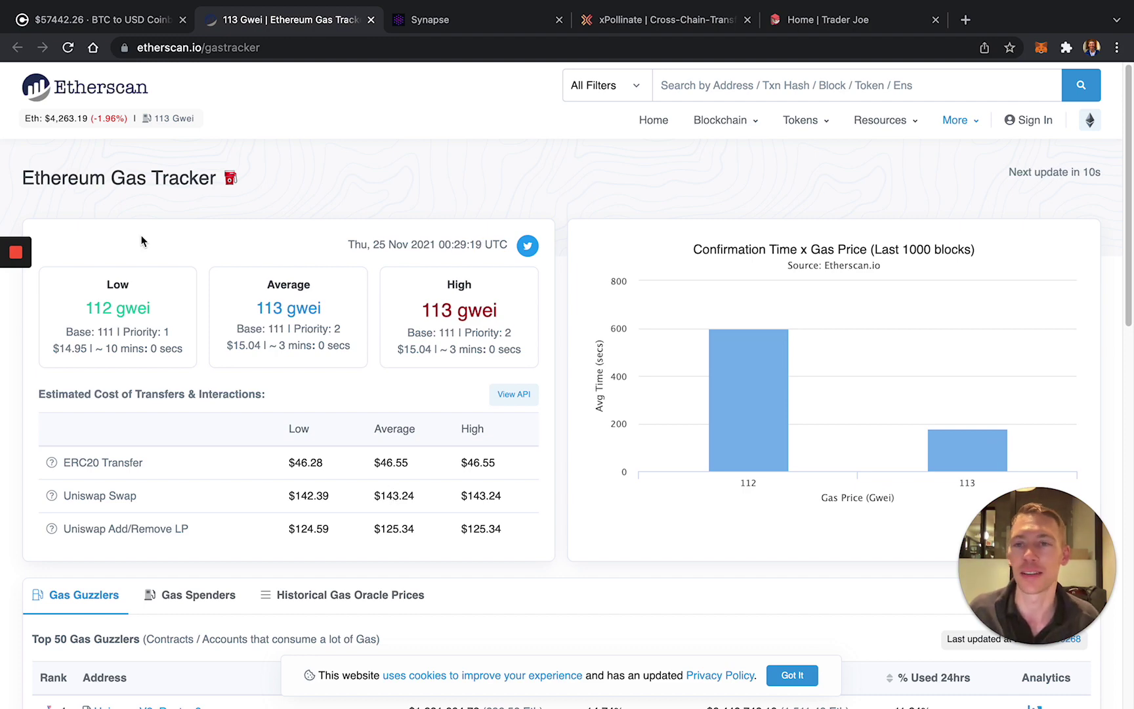
- Switch to the AVAX-USD market and place a $20 market buy, receiving 0.170 AVAX
{"action": "left_click", "coordinate": [99, 21]}
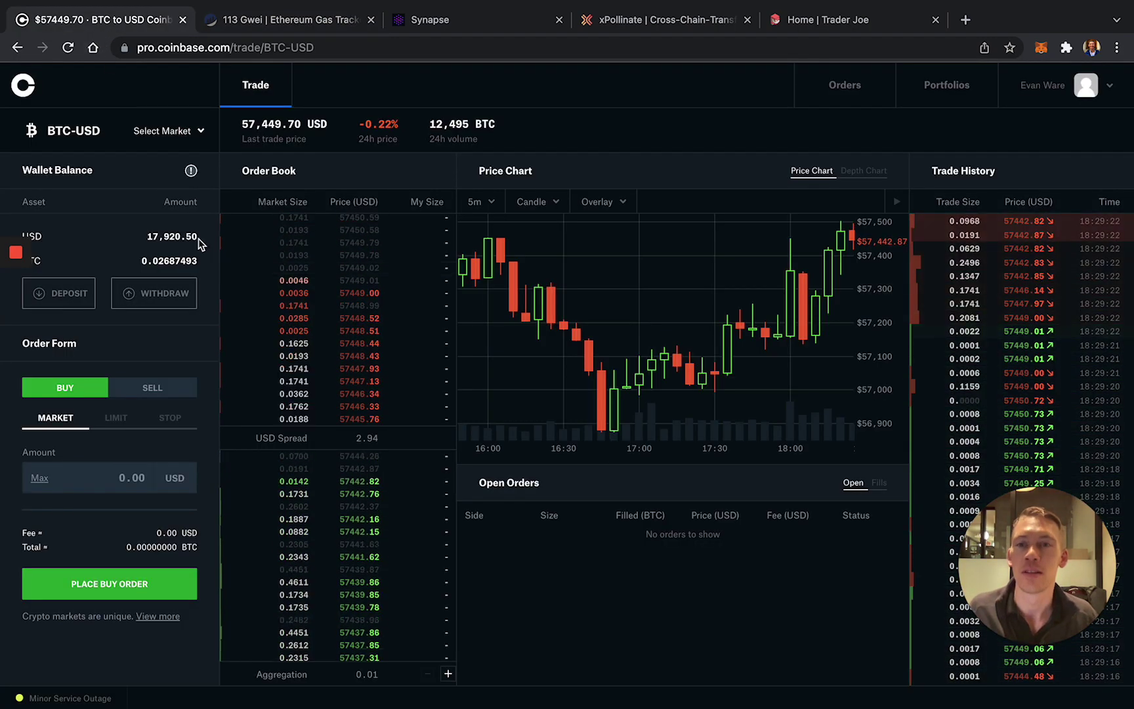
{"action": "left_click", "coordinate": [100, 134]}
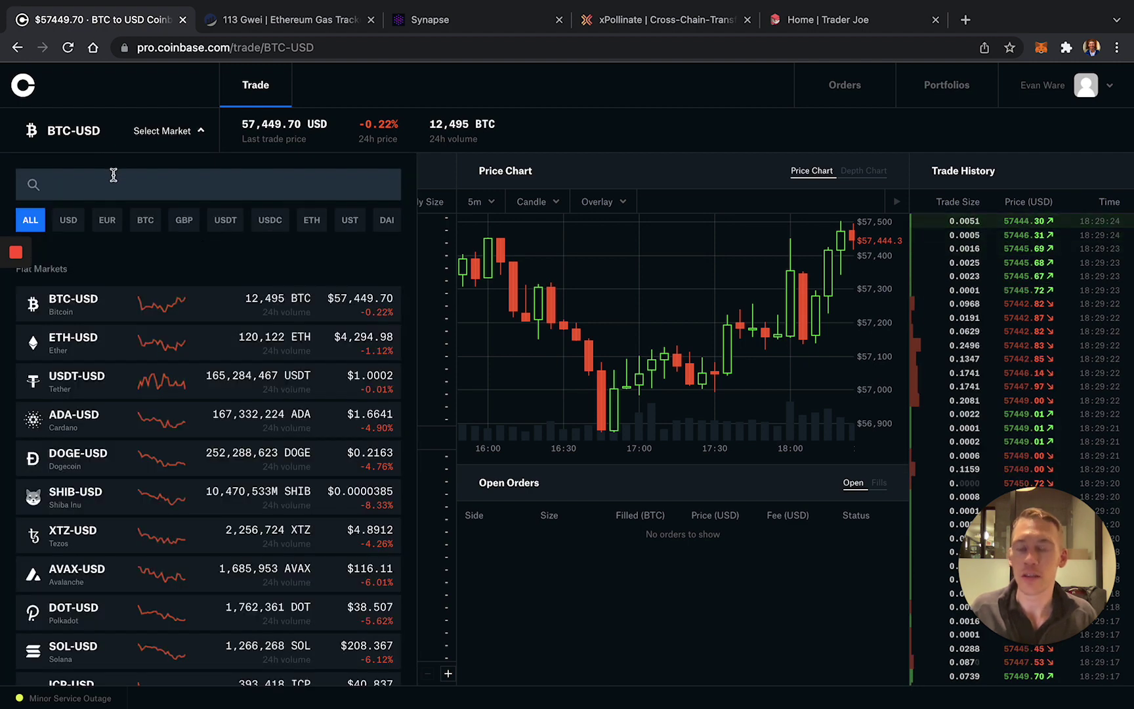
{"action": "type", "text": "avax"}
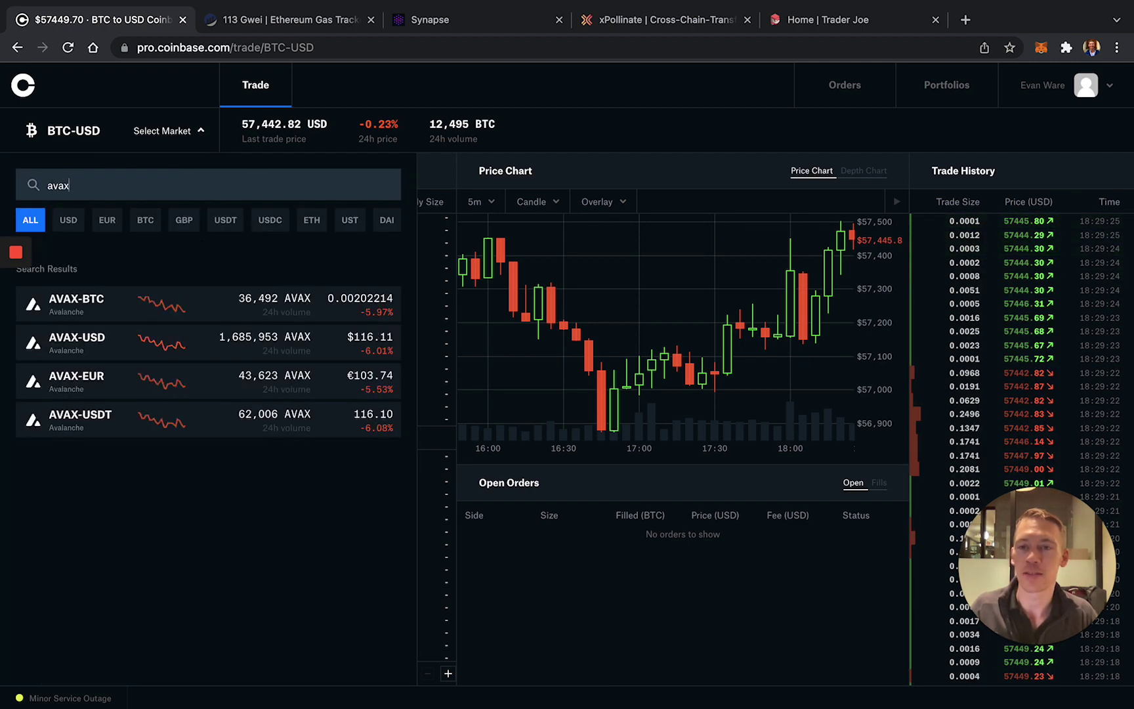
{"action": "left_click", "coordinate": [119, 338]}
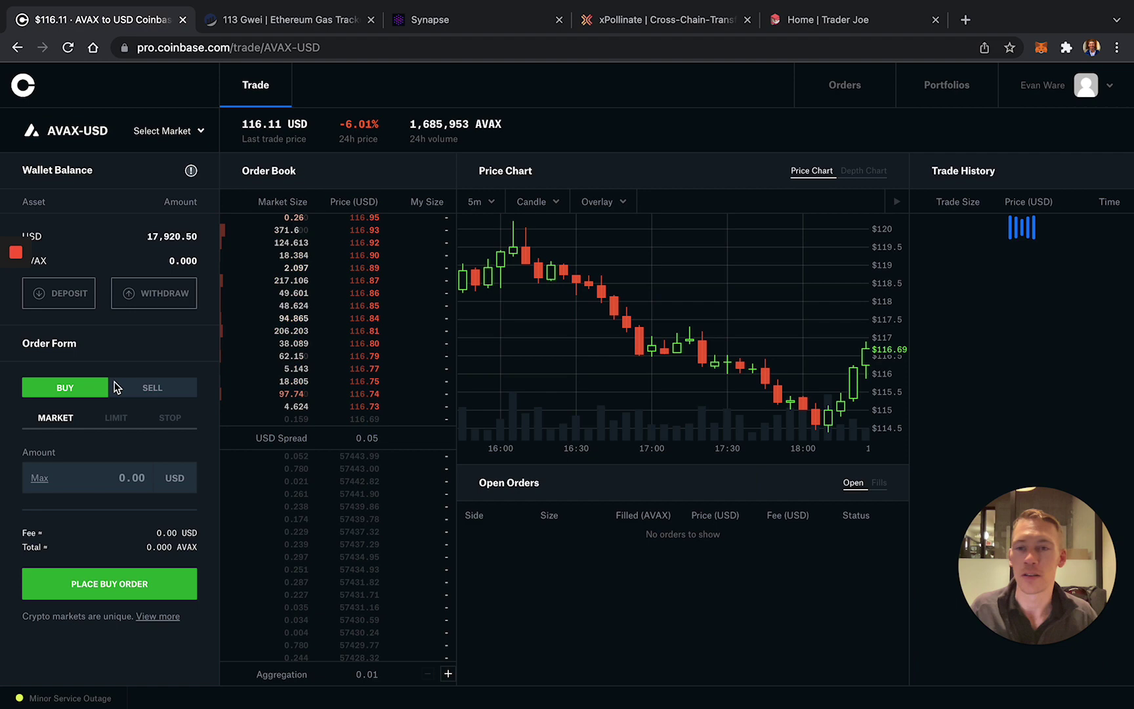
{"action": "left_click", "coordinate": [91, 478]}
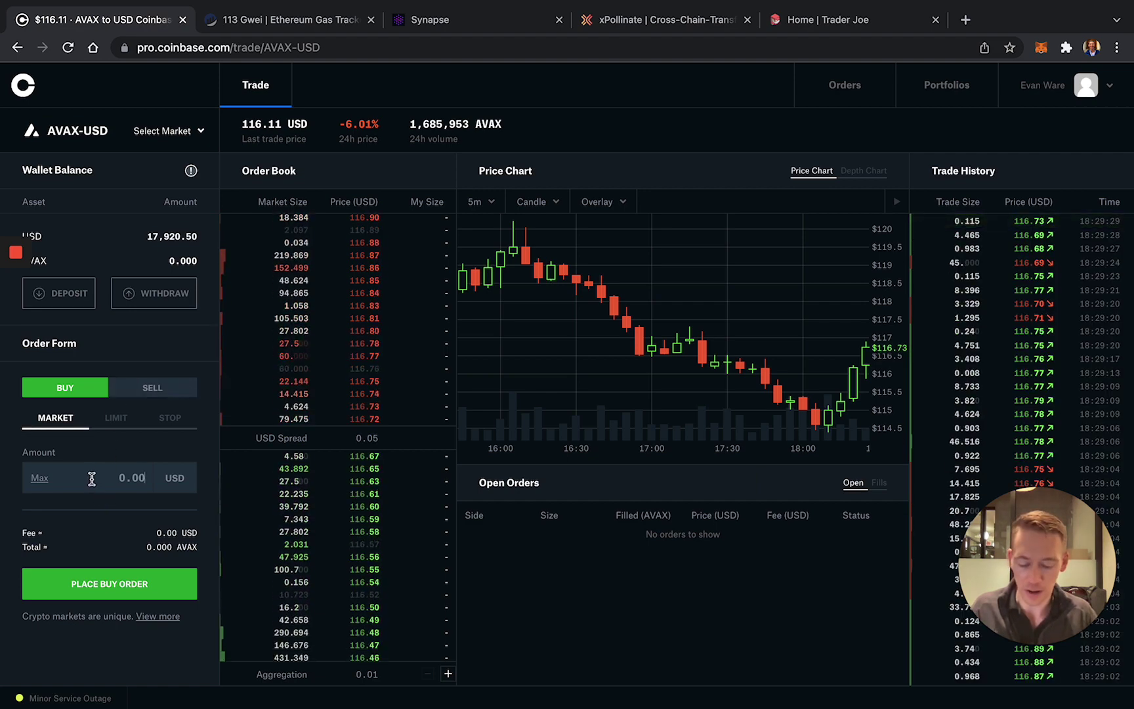
{"action": "type", "text": "20"}
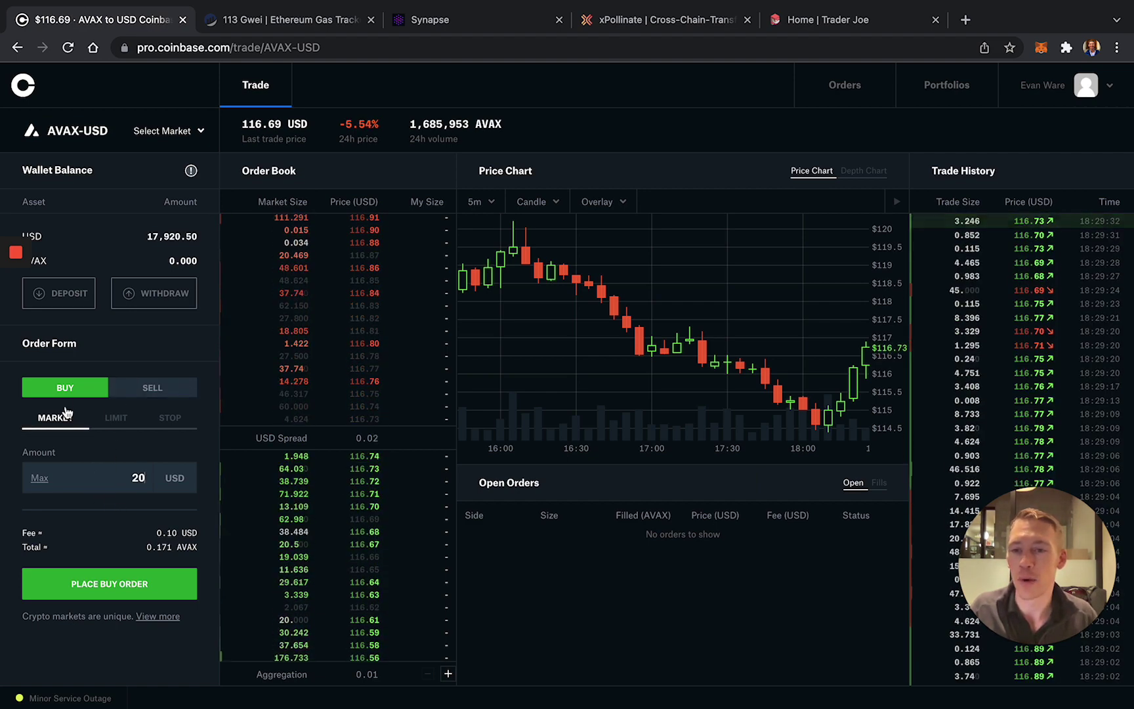
{"action": "left_click", "coordinate": [147, 590]}
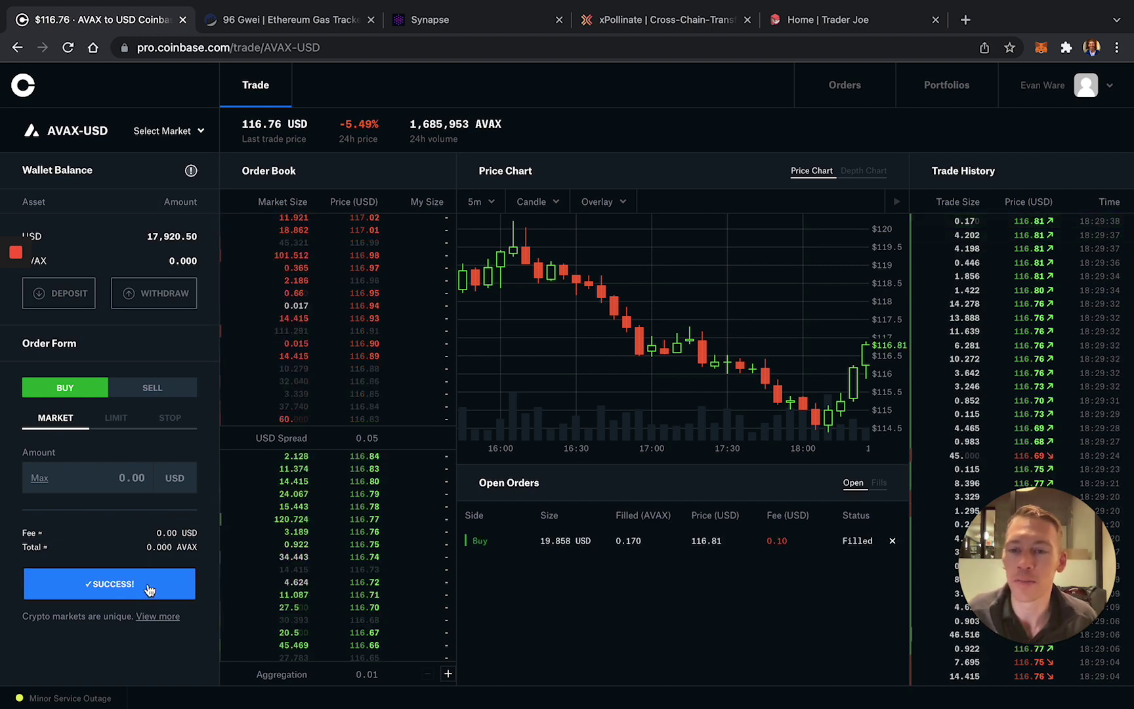
- From Portfolios, view the Avalanche holding's activity and start a withdrawal showing 0.170 AVAX available
{"action": "left_click", "coordinate": [928, 89]}
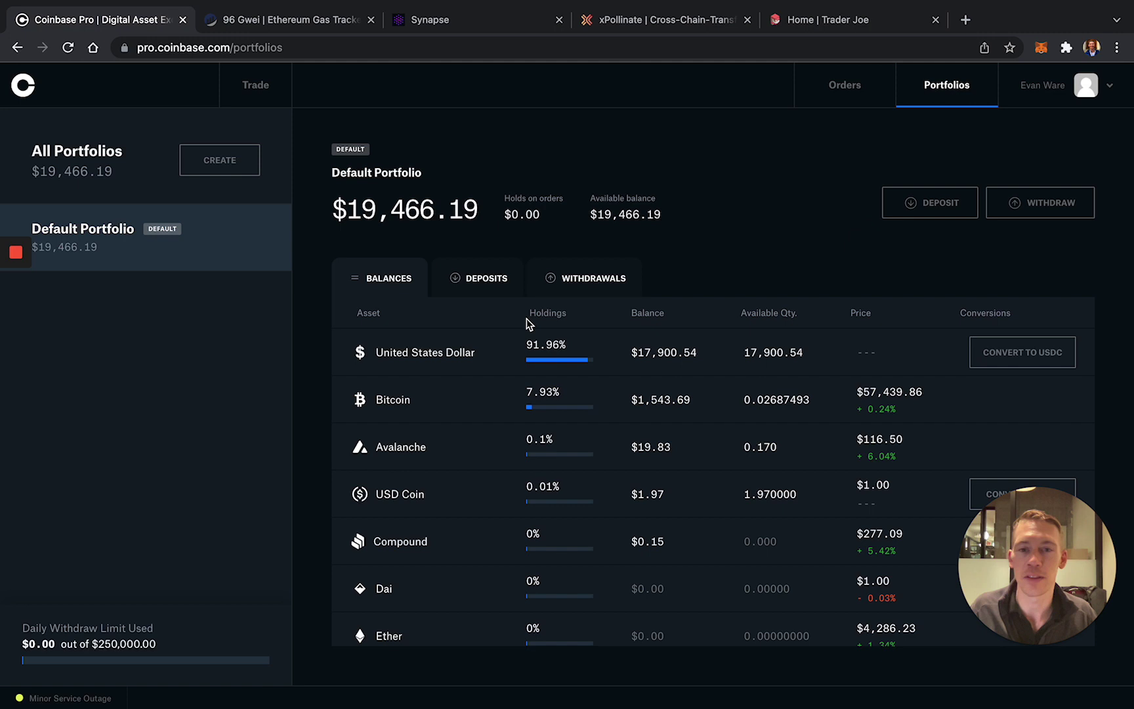
{"action": "left_click", "coordinate": [424, 452]}
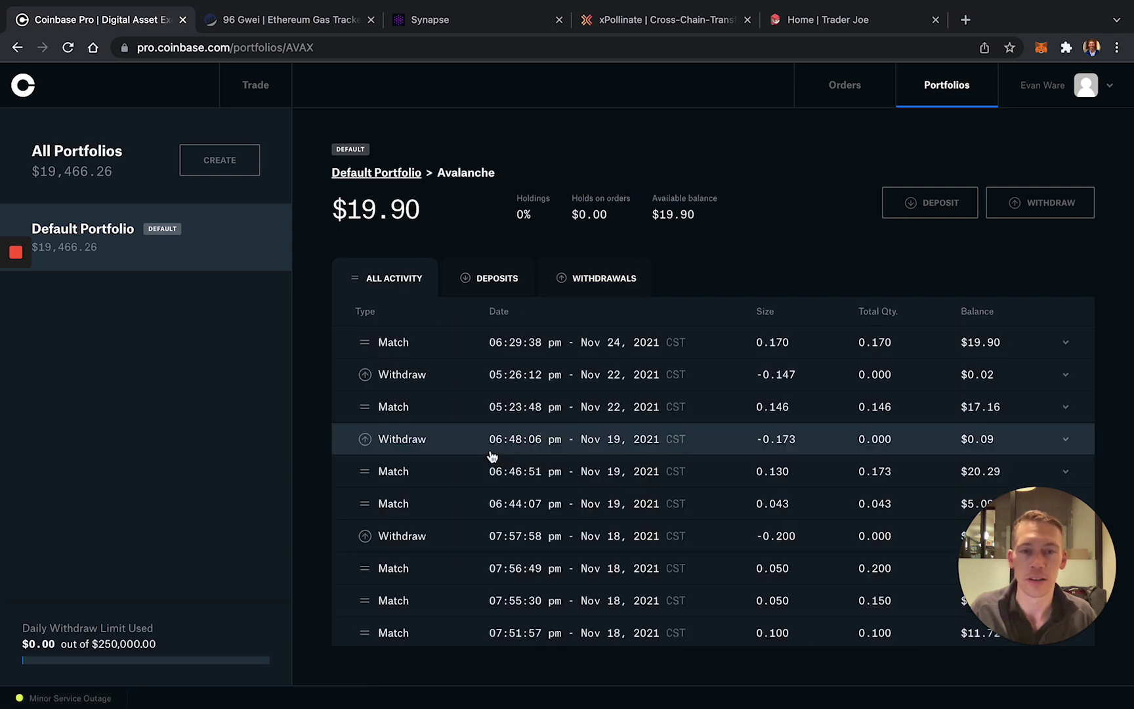
{"action": "left_click", "coordinate": [1042, 198]}
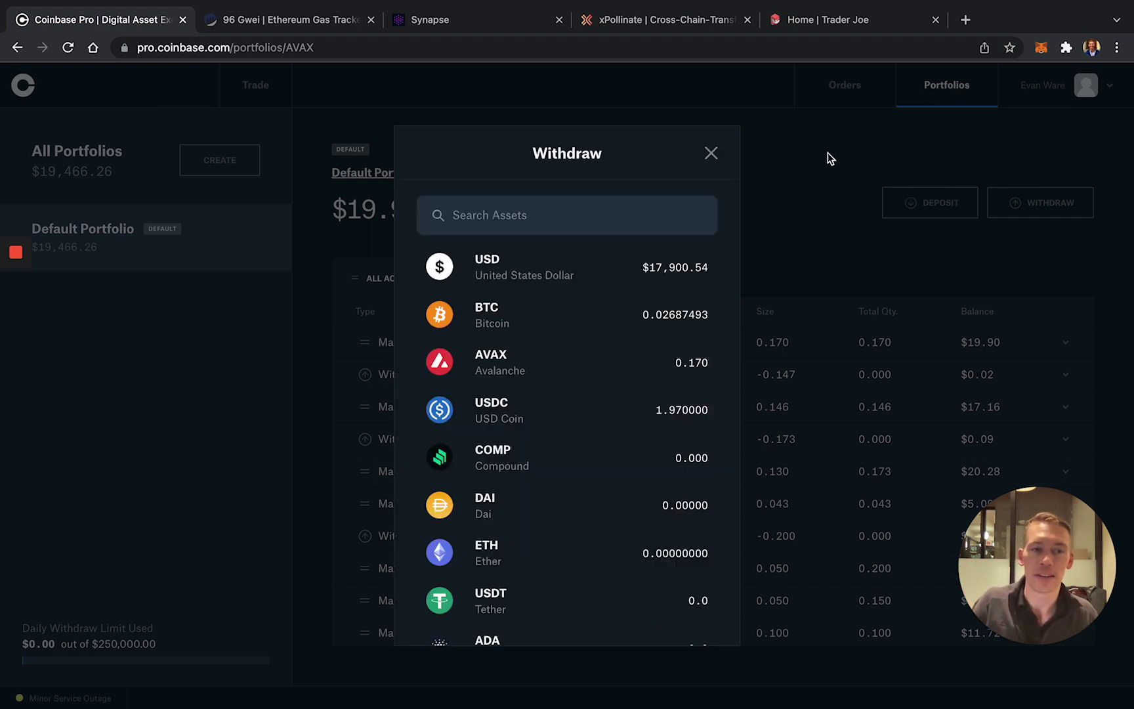
- Visit metamask.io in a new tab, then close it to return to the Etherscan gas tracker
{"action": "left_click", "coordinate": [968, 20]}
{"action": "type", "text": "me"}
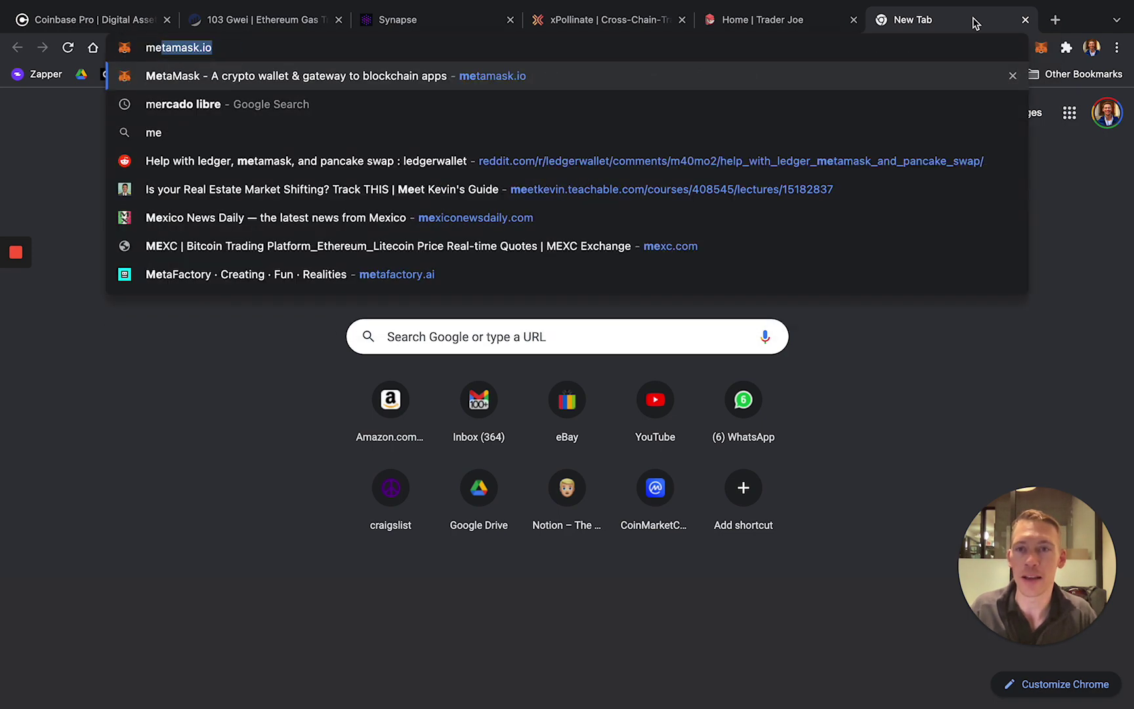
{"action": "type", "text": "ta"}
{"action": "key", "text": "Return"}
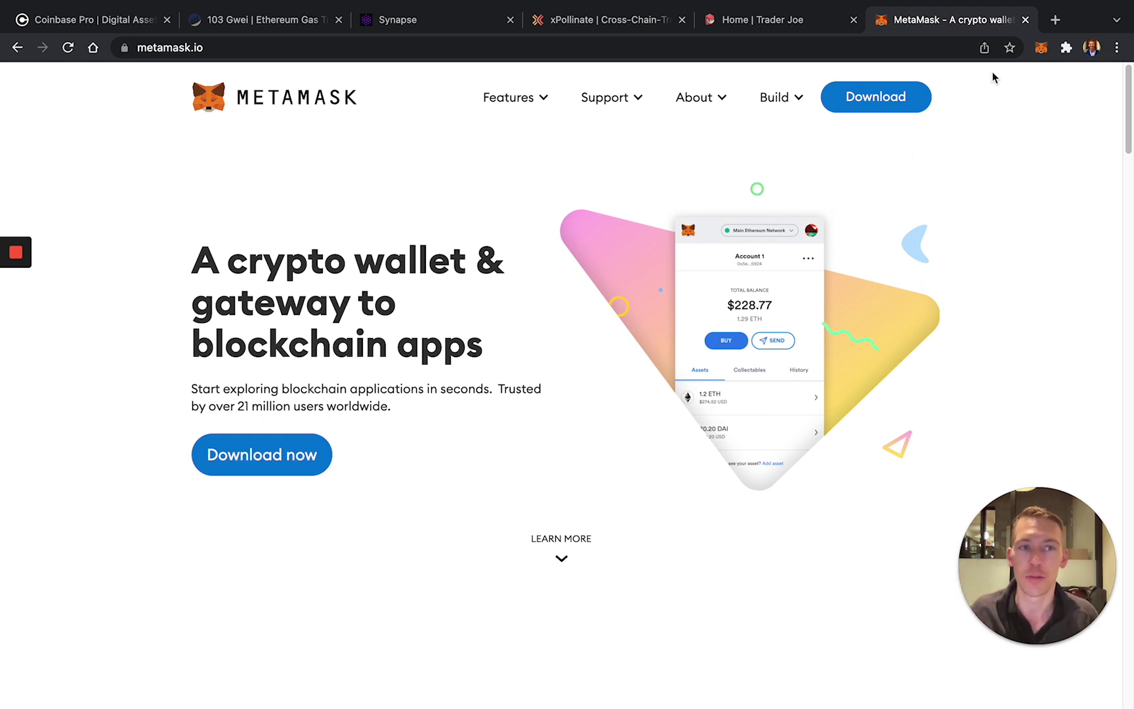
{"action": "left_click", "coordinate": [1025, 21]}
- Back in Coinbase Pro, choose AVAX and withdrawal to an external crypto address
{"action": "left_click", "coordinate": [256, 27]}
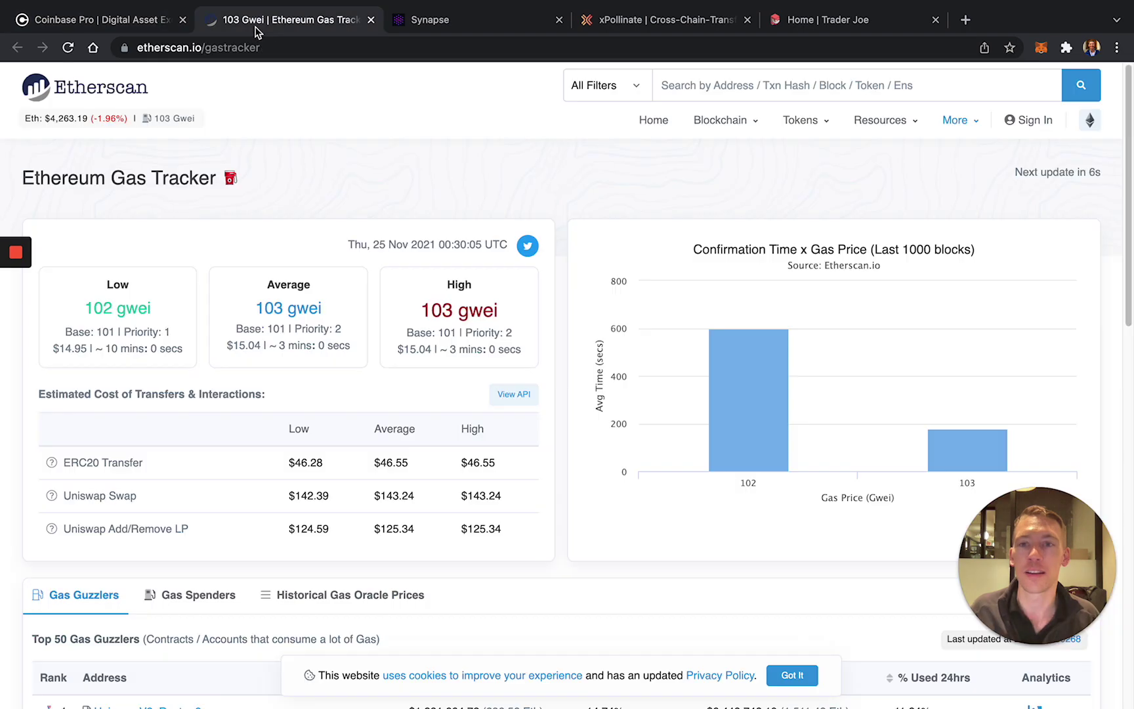
{"action": "left_click", "coordinate": [110, 20]}
{"action": "left_click", "coordinate": [516, 389]}
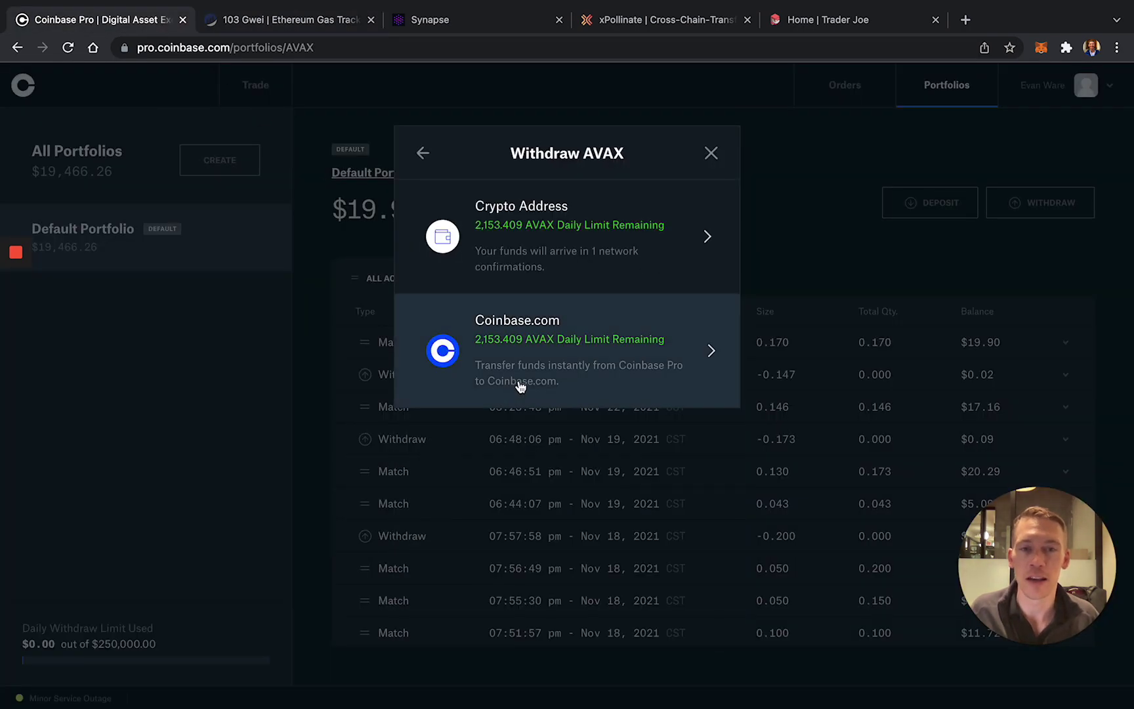
{"action": "left_click", "coordinate": [579, 265]}
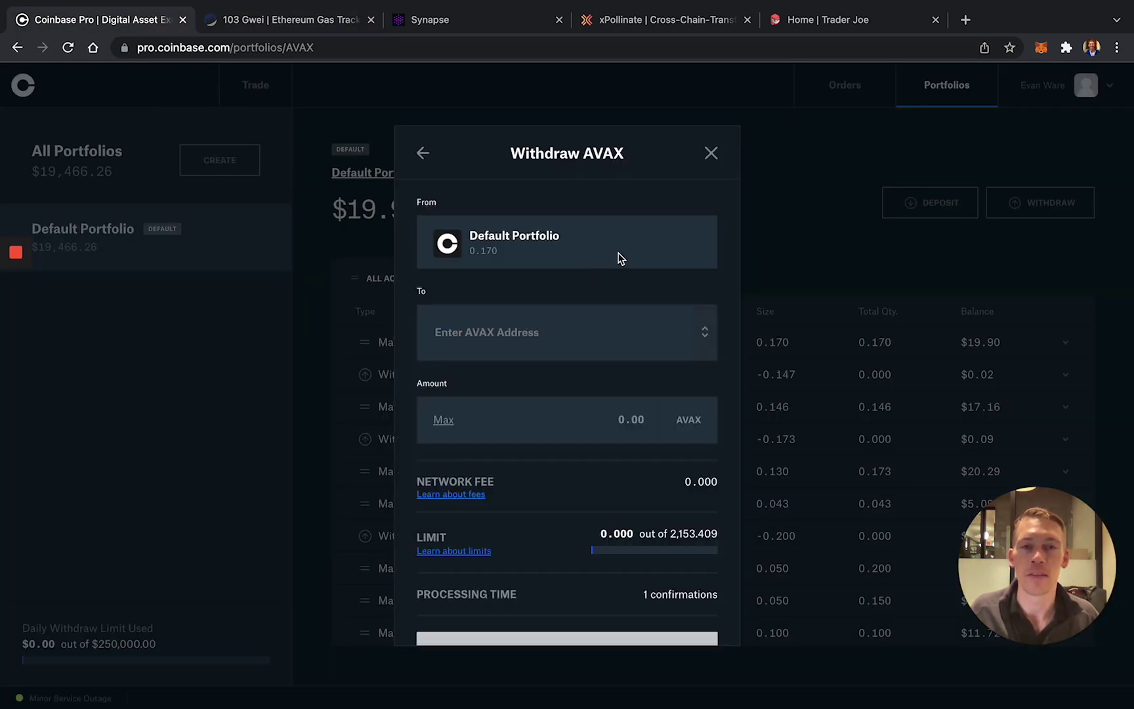
- In MetaMask, confirm the AVAX C-chain network and copy the Account 1 wallet address
{"action": "left_click", "coordinate": [1040, 49]}
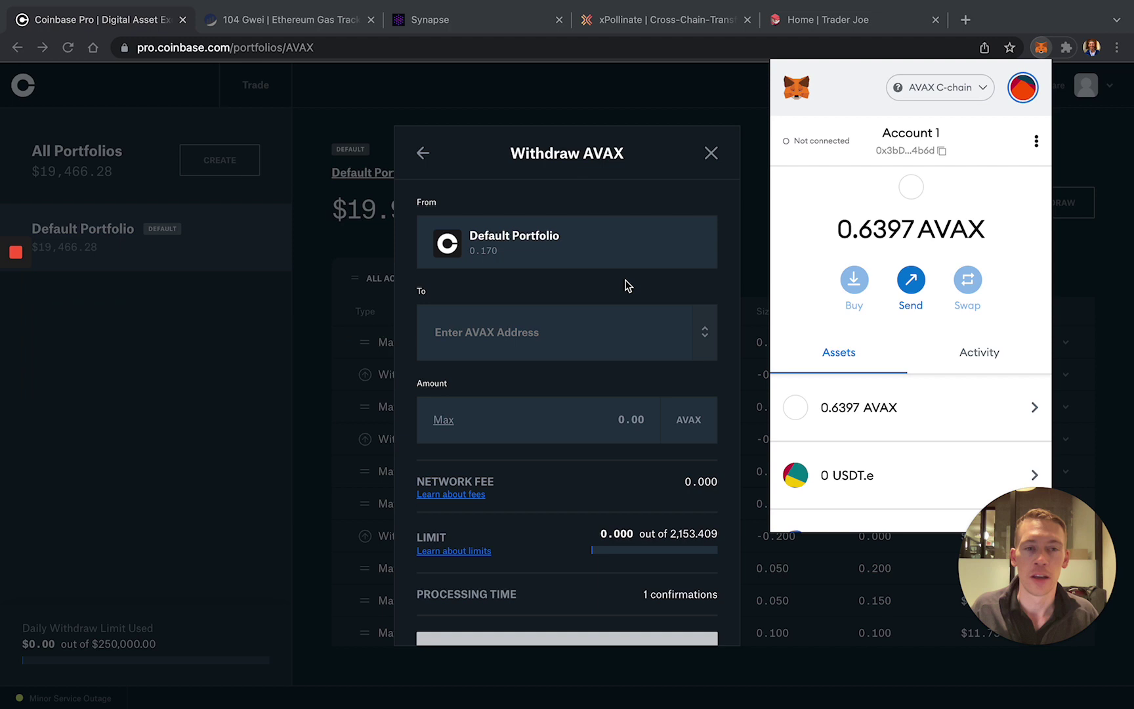
{"action": "left_click", "coordinate": [955, 93]}
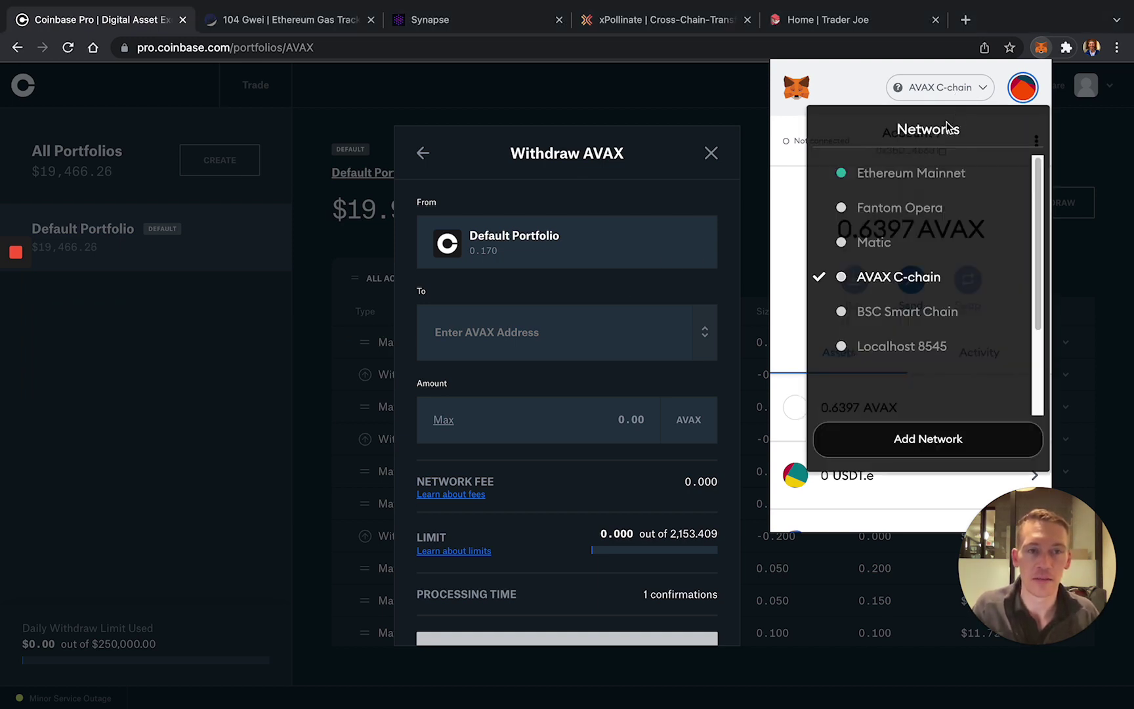
{"action": "left_click", "coordinate": [957, 98]}
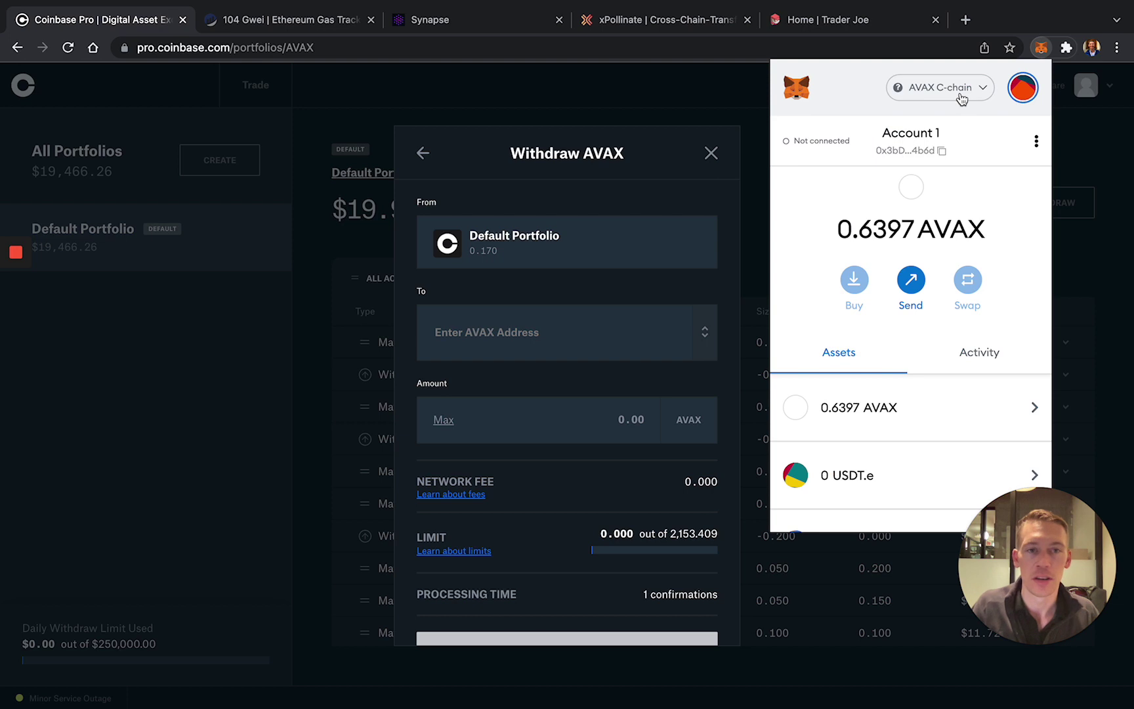
{"action": "left_click", "coordinate": [936, 152]}
- Paste the MetaMask address as destination, withdraw the maximum 0.157 AVAX and confirm with 2FA
{"action": "left_click", "coordinate": [497, 335]}
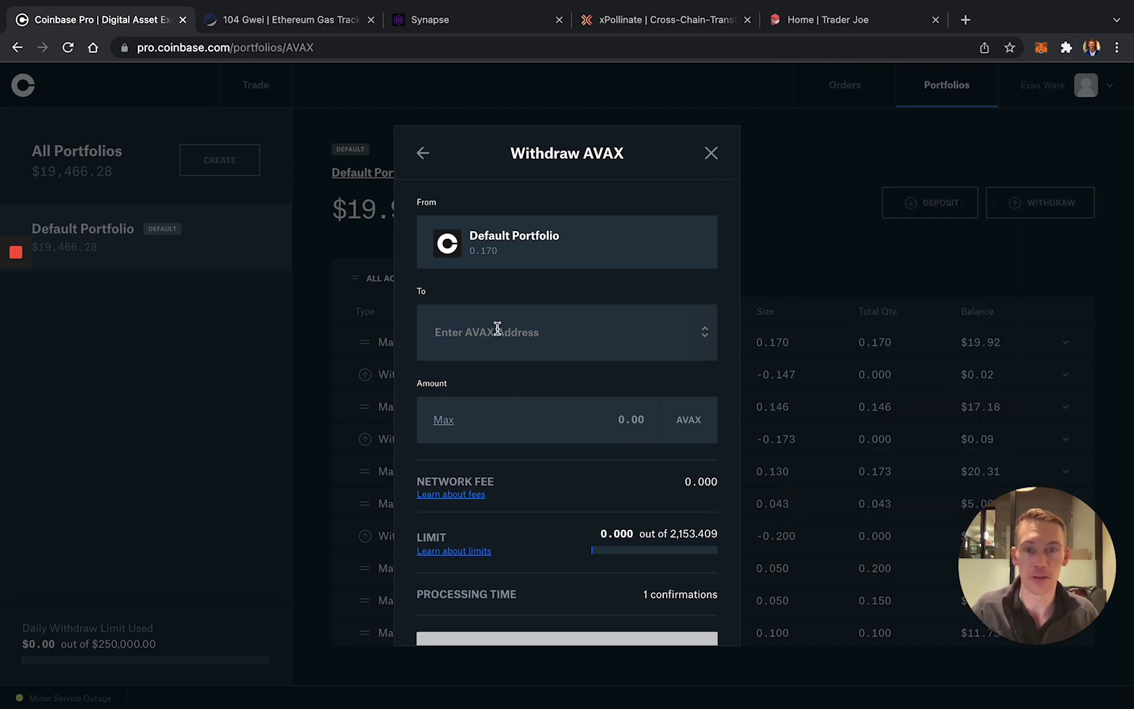
{"action": "key", "text": "ctrl+v"}
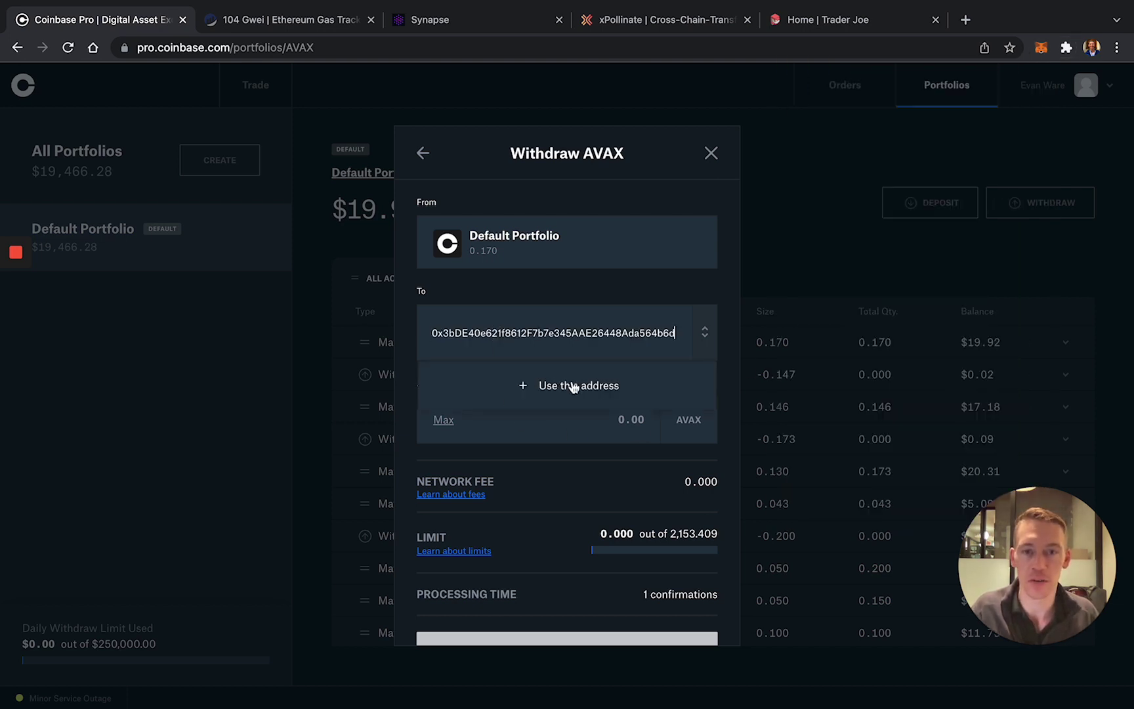
{"action": "left_click", "coordinate": [575, 386]}
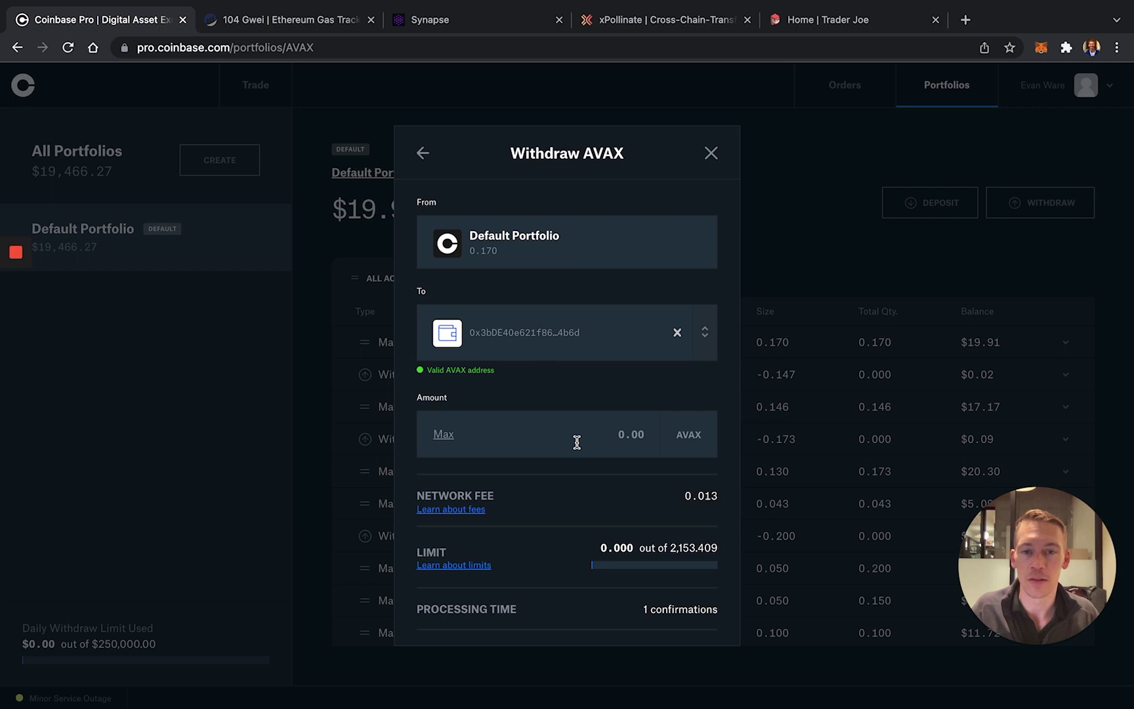
{"action": "left_click", "coordinate": [444, 434]}
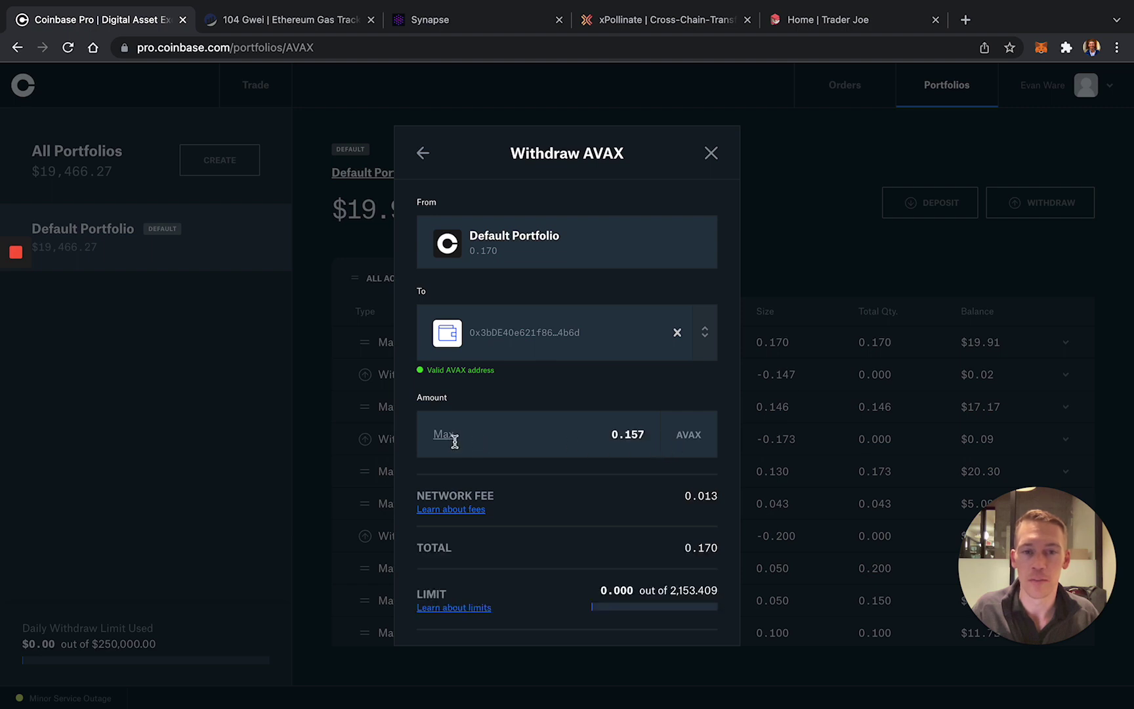
{"action": "scroll", "coordinate": [581, 491], "scroll_direction": "down", "scroll_amount": 1}
{"action": "scroll", "coordinate": [621, 497], "scroll_direction": "down", "scroll_amount": 1}
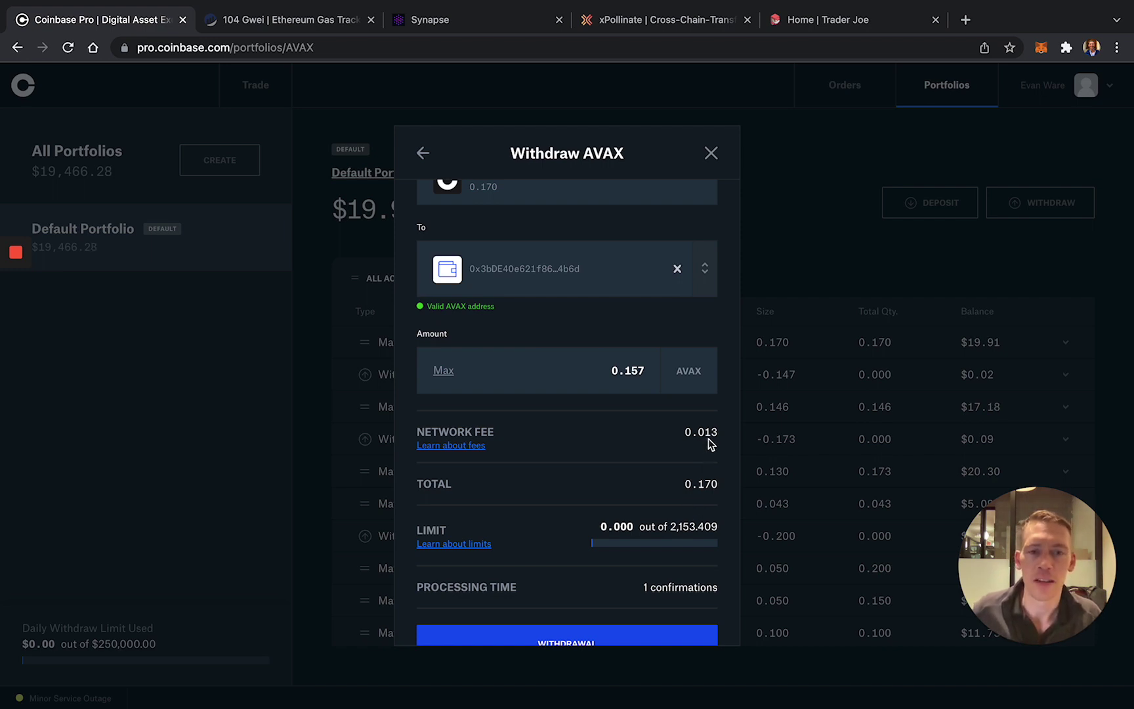
{"action": "scroll", "coordinate": [612, 533], "scroll_direction": "down", "scroll_amount": 1}
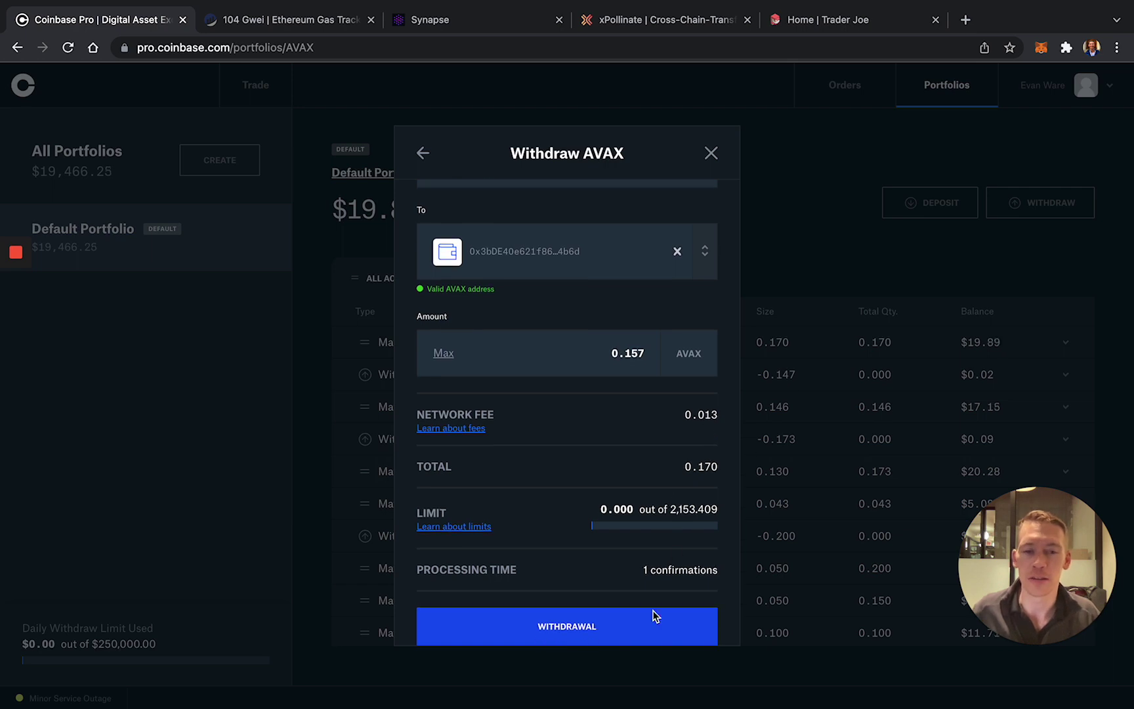
{"action": "left_click", "coordinate": [589, 627]}
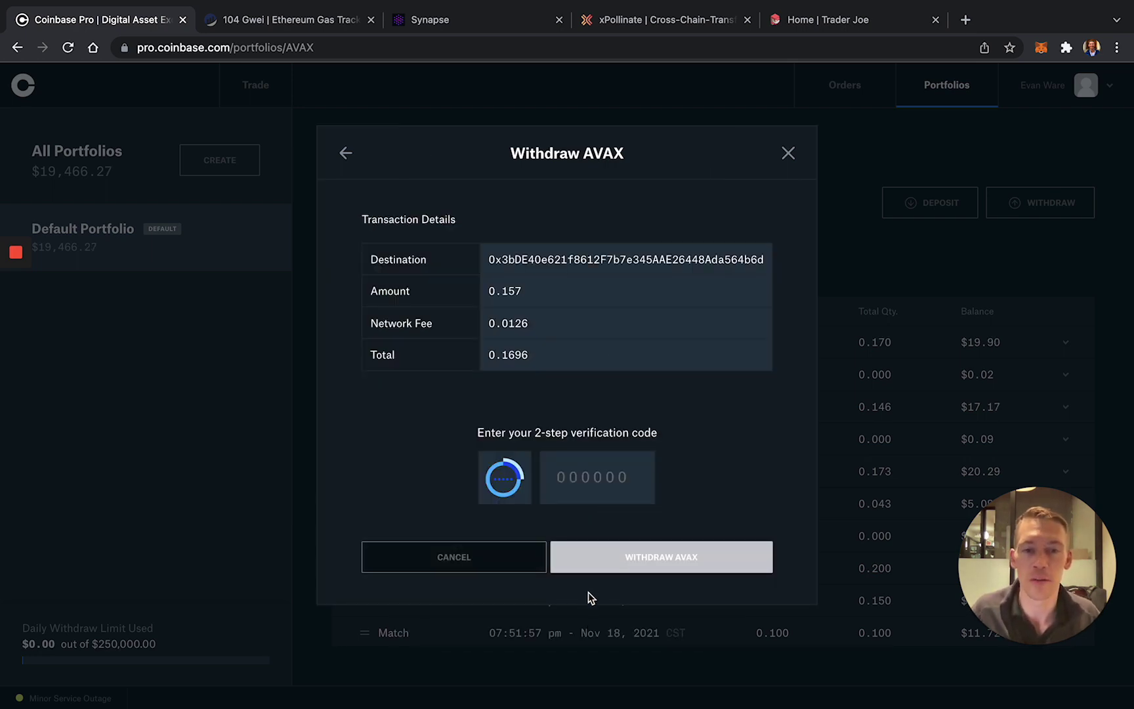
{"action": "left_click", "coordinate": [787, 153]}
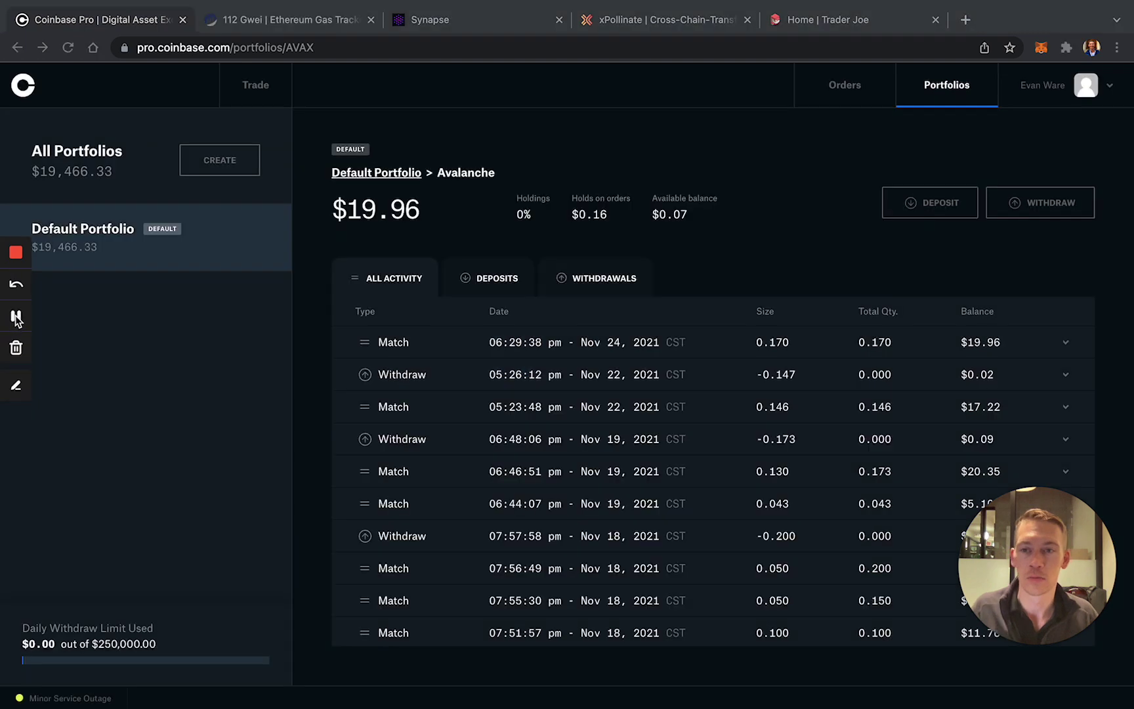
- Check the MetaMask balance and bring up its network list with AVAX C-chain current
{"action": "left_click", "coordinate": [1036, 49]}
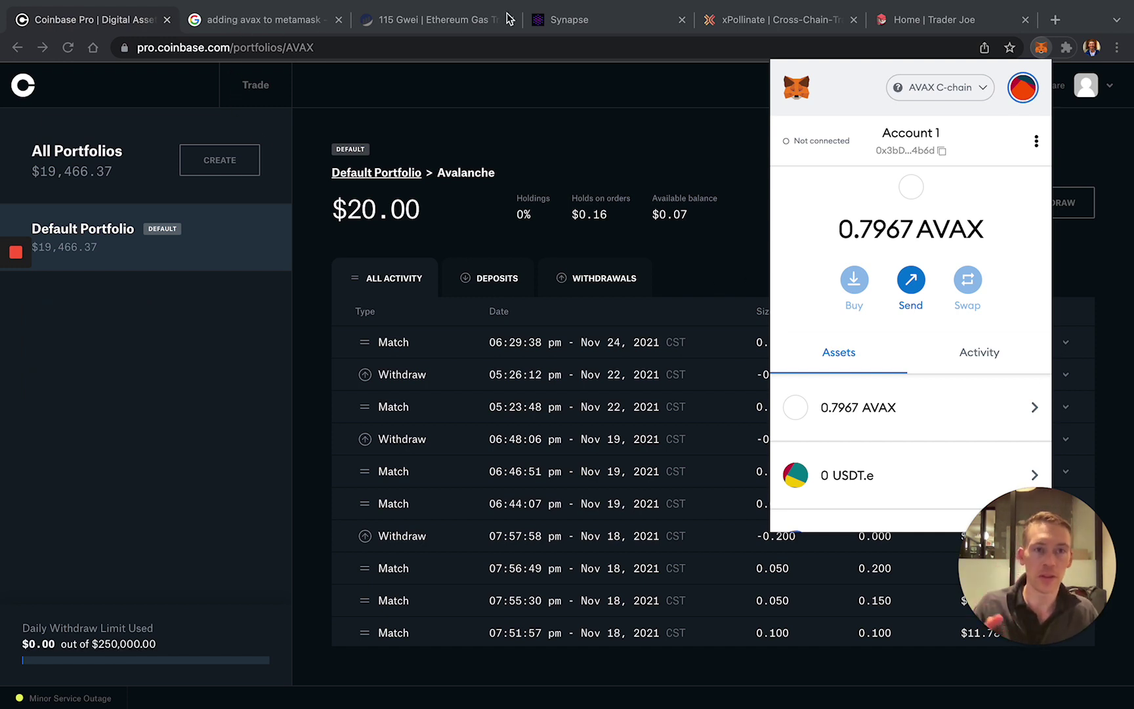
{"action": "left_click", "coordinate": [980, 91]}
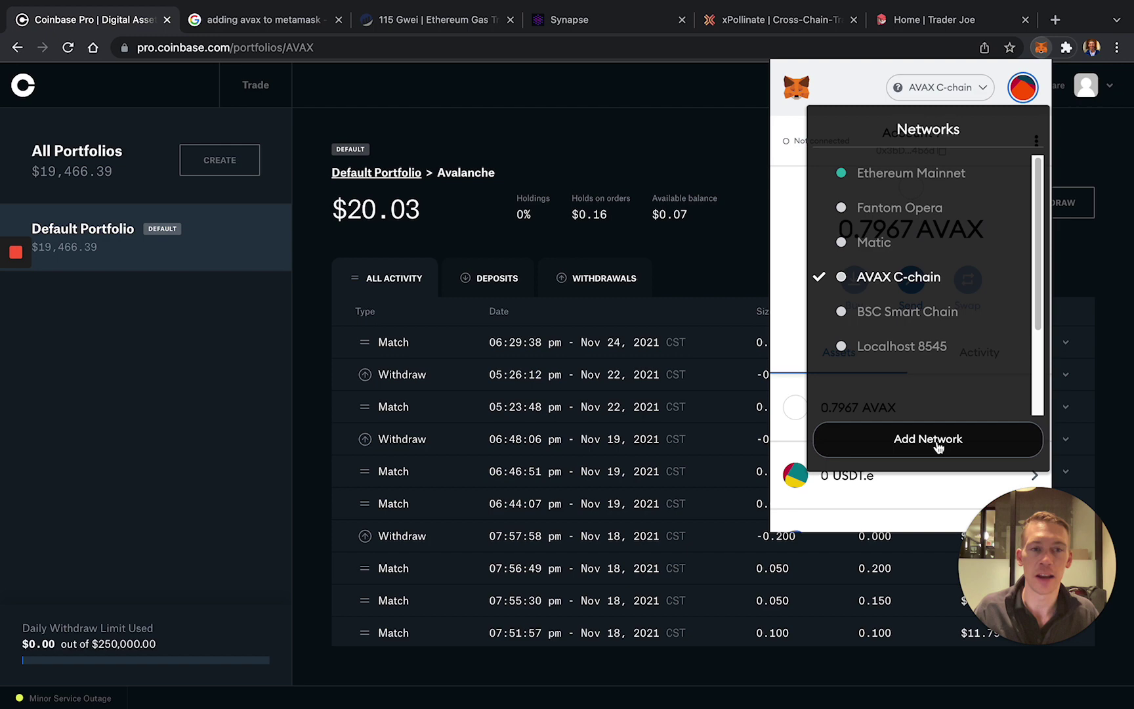
- Open the support.avax.network MetaMask setup article and select its C-Chain RPC URL
{"action": "left_click", "coordinate": [274, 23]}
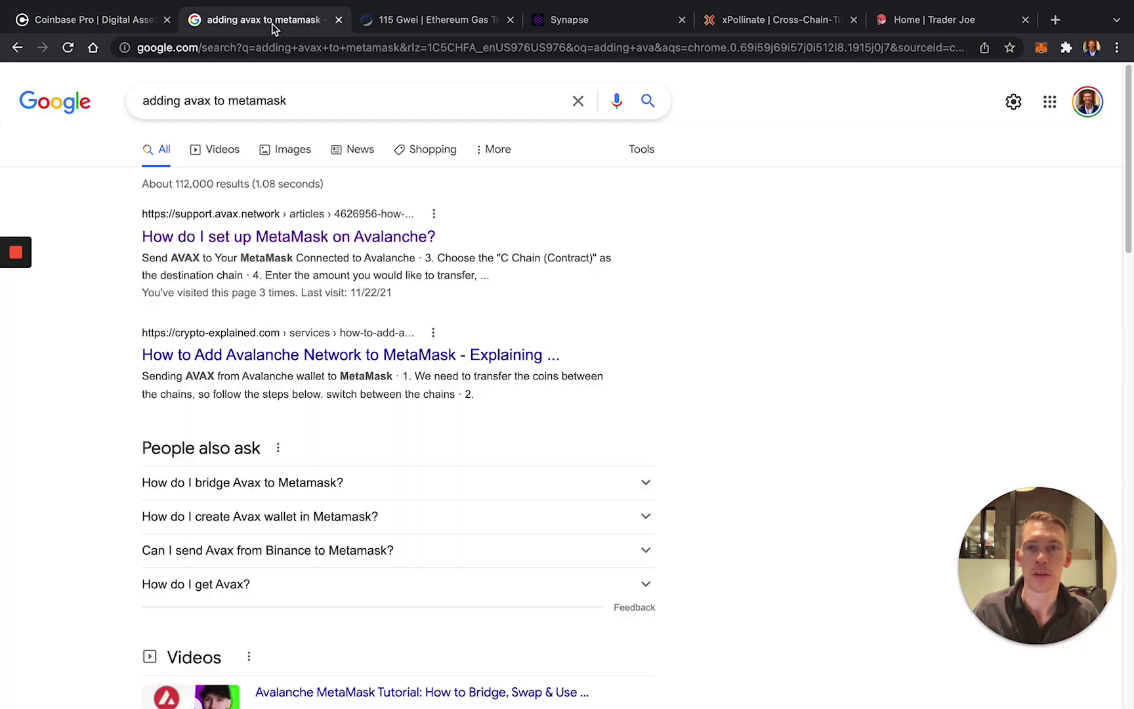
{"action": "left_click", "coordinate": [257, 239]}
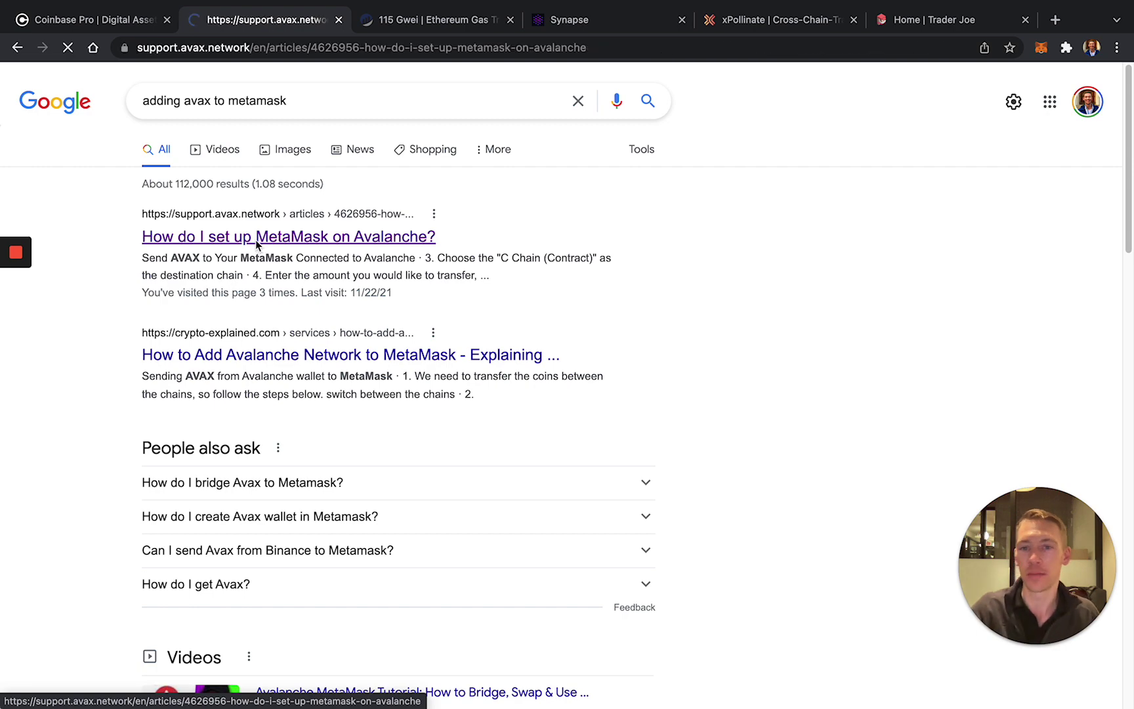
{"action": "scroll", "coordinate": [515, 273], "scroll_direction": "down", "scroll_amount": 5}
{"action": "scroll", "coordinate": [516, 274], "scroll_direction": "down", "scroll_amount": 6}
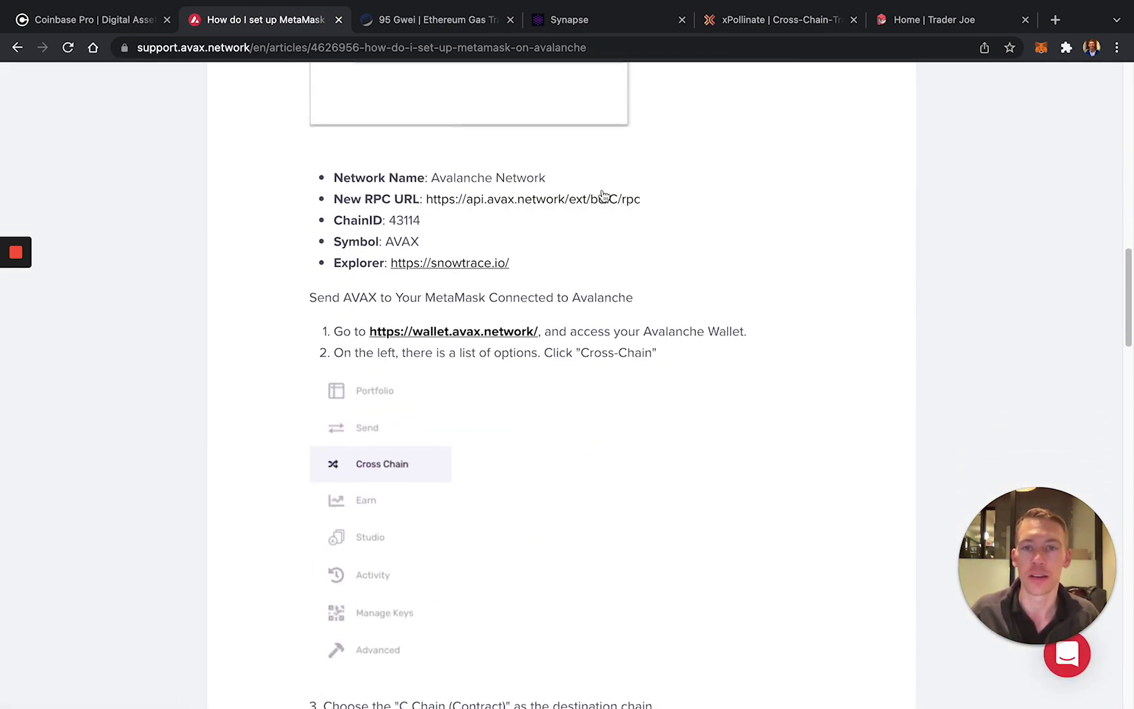
{"action": "left_click_drag", "start_coordinate": [640, 203], "coordinate": [421, 204]}
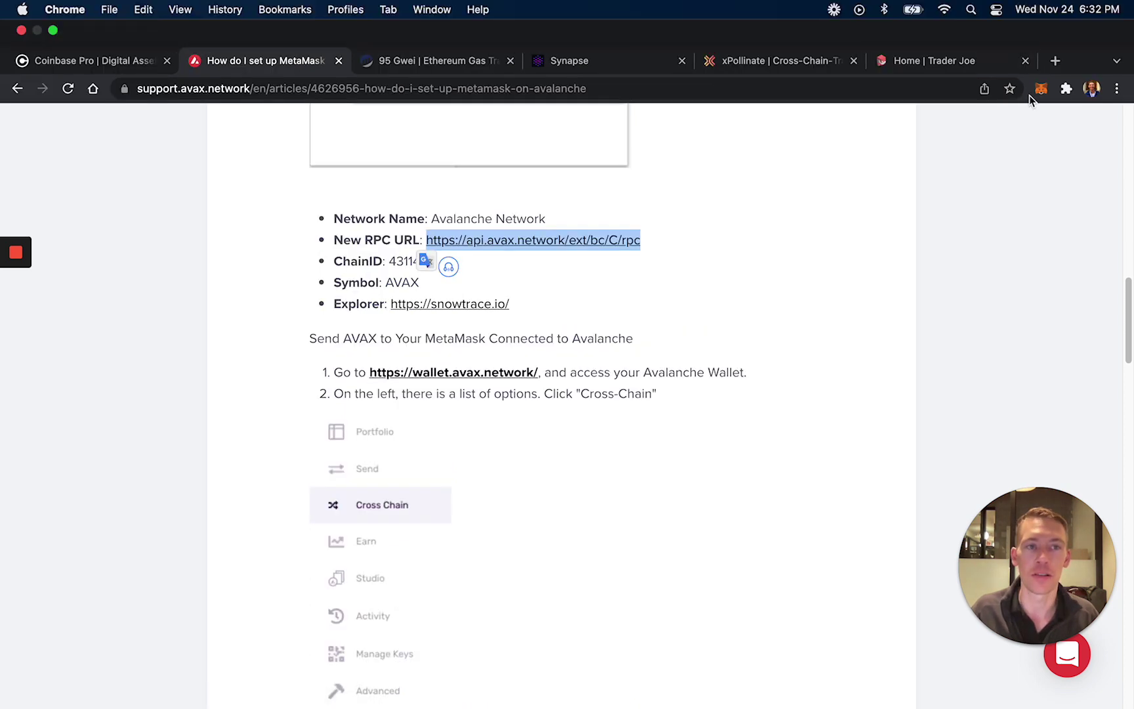
- Start MetaMask's Add Network form and paste the Avalanche RPC URL into New RPC URL
{"action": "left_click", "coordinate": [1042, 88]}
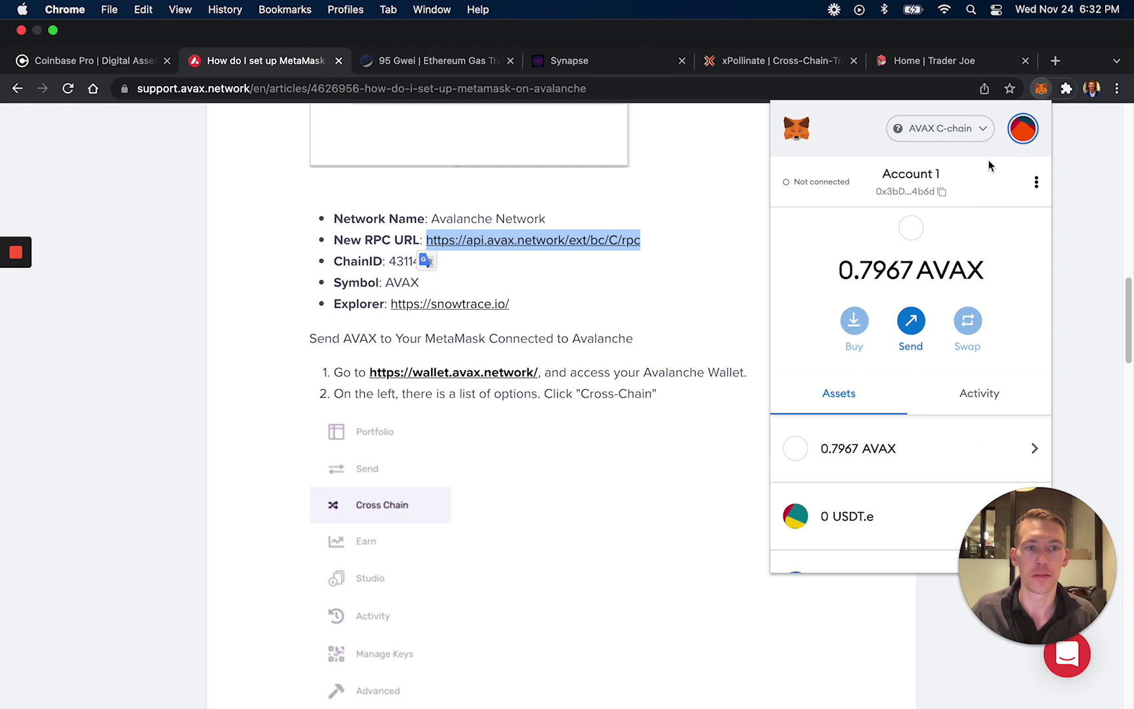
{"action": "left_click", "coordinate": [985, 134]}
{"action": "left_click", "coordinate": [855, 476]}
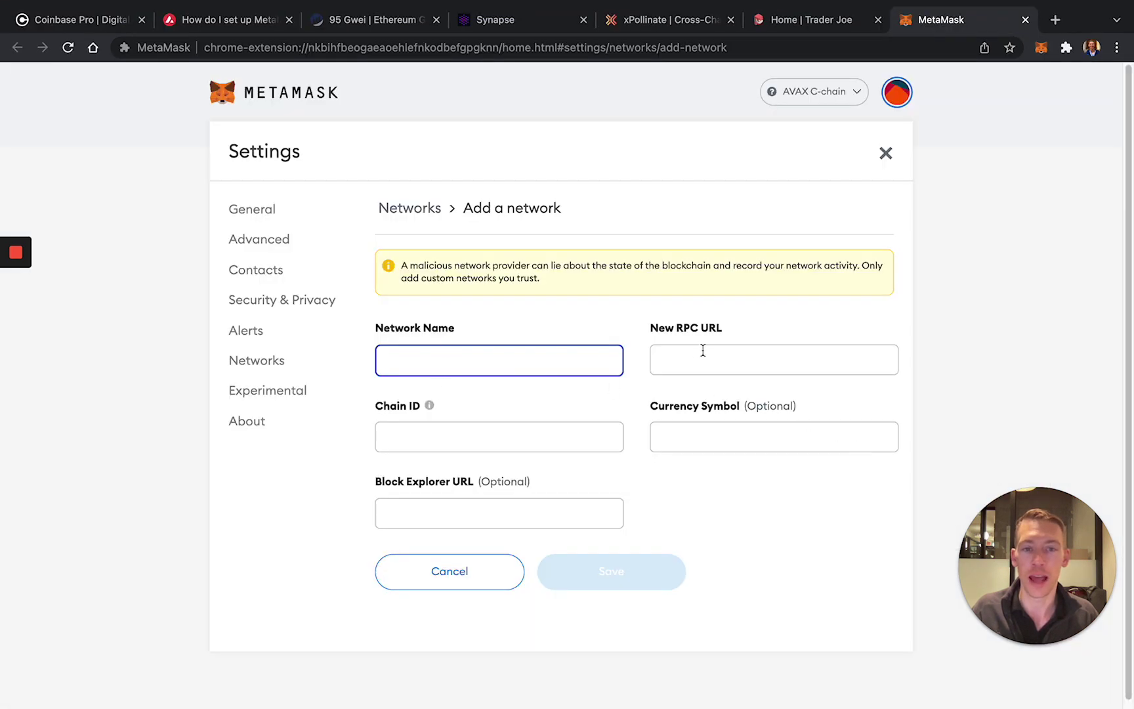
{"action": "left_click", "coordinate": [702, 352]}
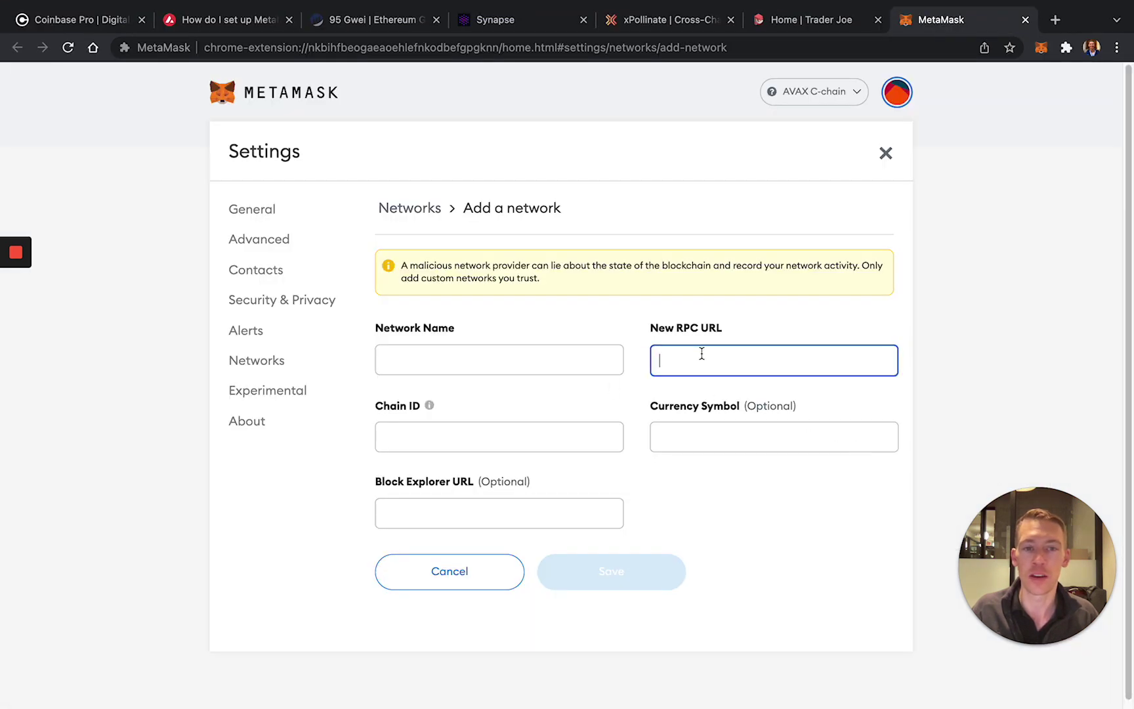
{"action": "left_click", "coordinate": [798, 19]}
{"action": "left_click", "coordinate": [689, 21]}
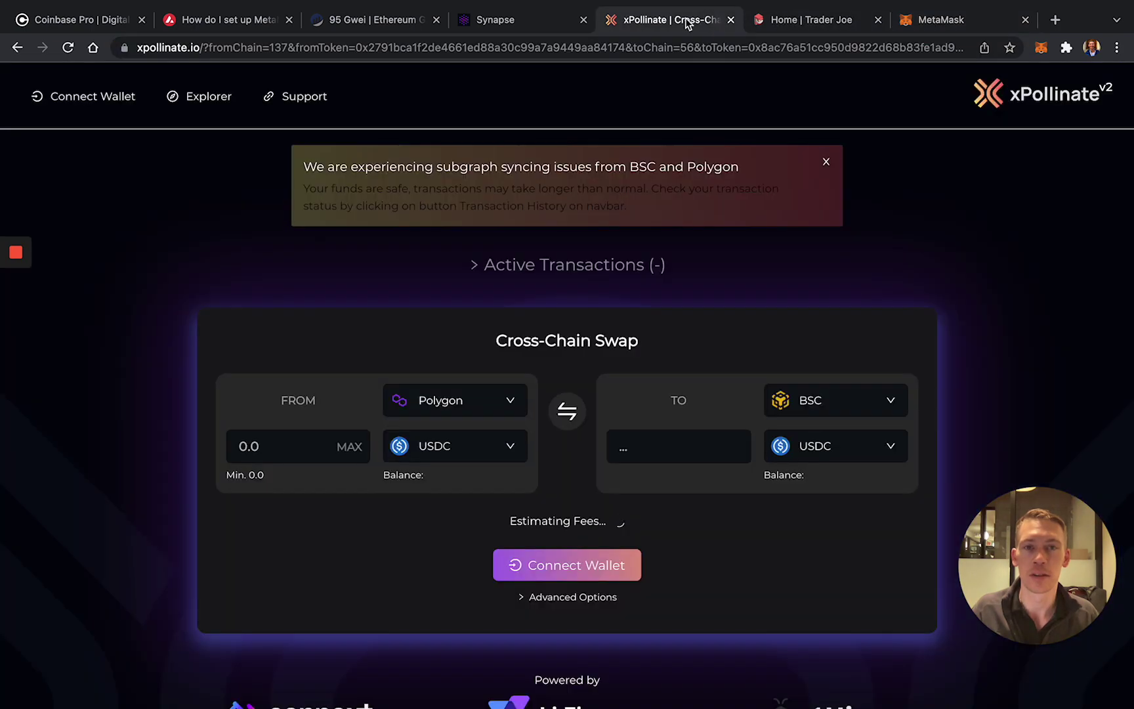
{"action": "left_click", "coordinate": [259, 26]}
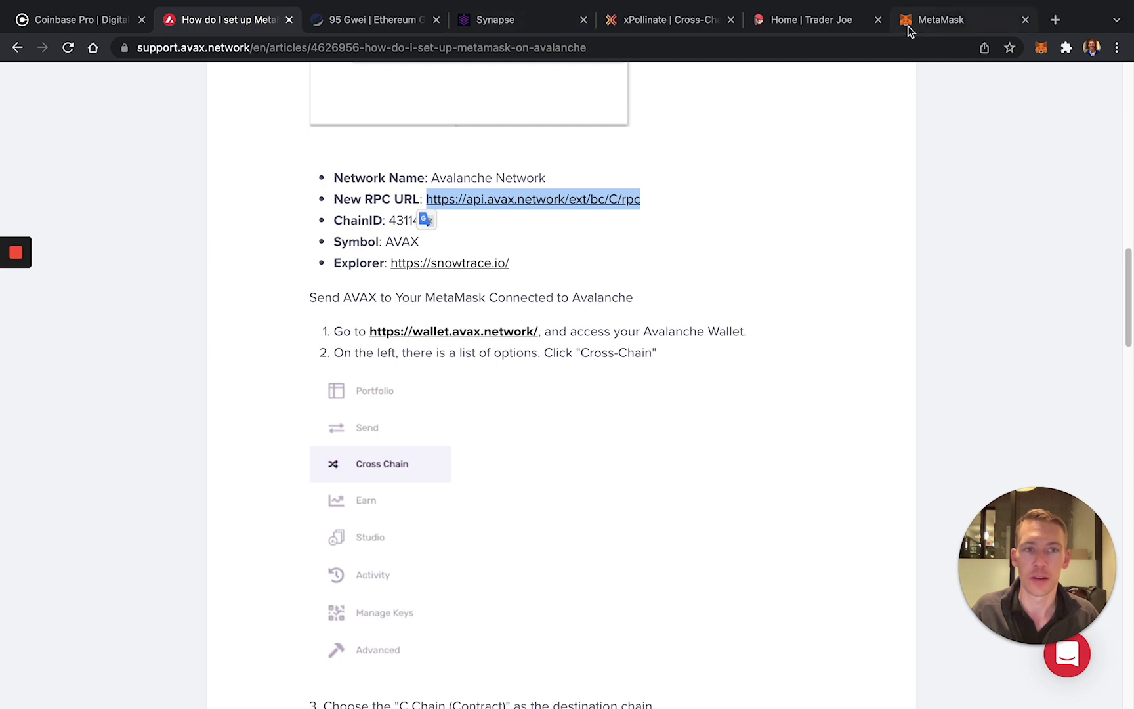
{"action": "left_click_drag", "start_coordinate": [908, 25], "coordinate": [372, 25]}
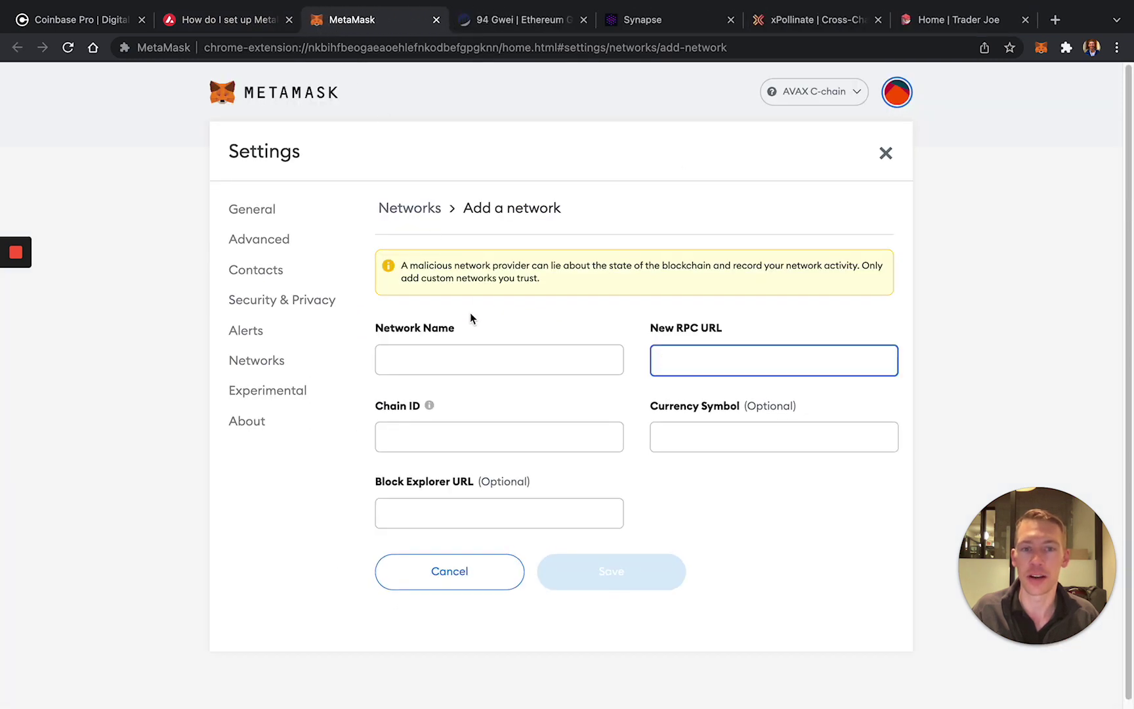
{"action": "type", "text": "https://api.avax.network/ext/bc/C/rpc"}
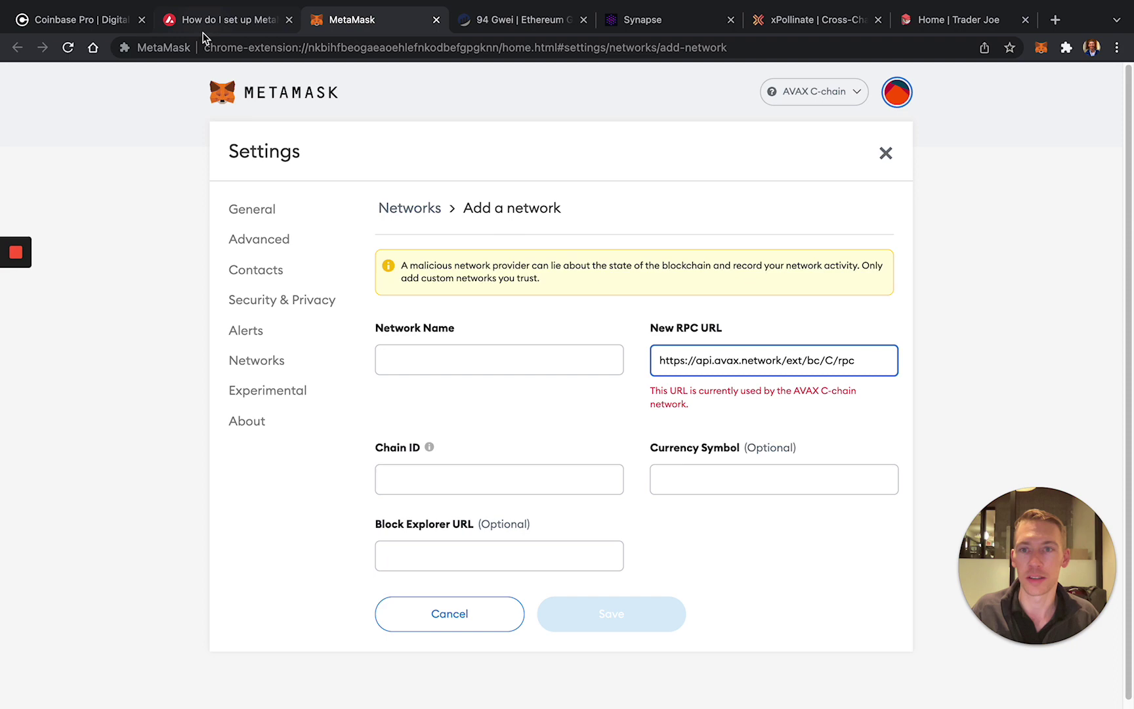
- Copy 'Avalanche Network' from the article and paste it as the Network Name
{"action": "left_click", "coordinate": [206, 27]}
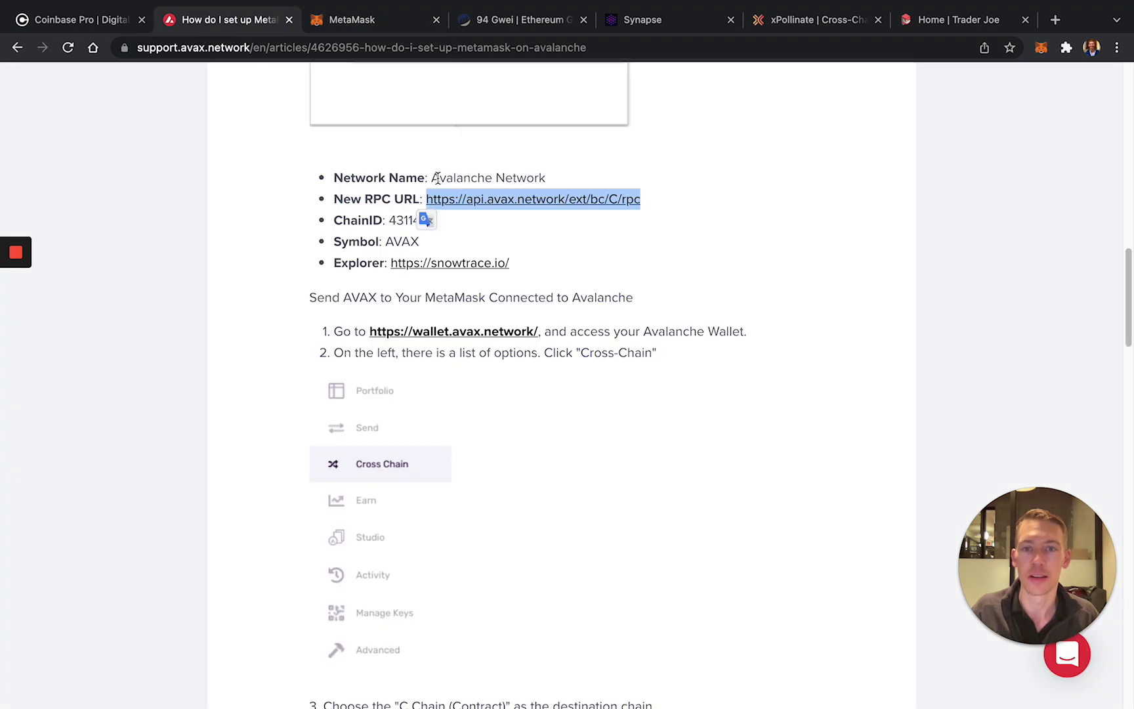
{"action": "left_click_drag", "start_coordinate": [433, 177], "coordinate": [573, 185]}
{"action": "key", "text": "ctrl+c"}
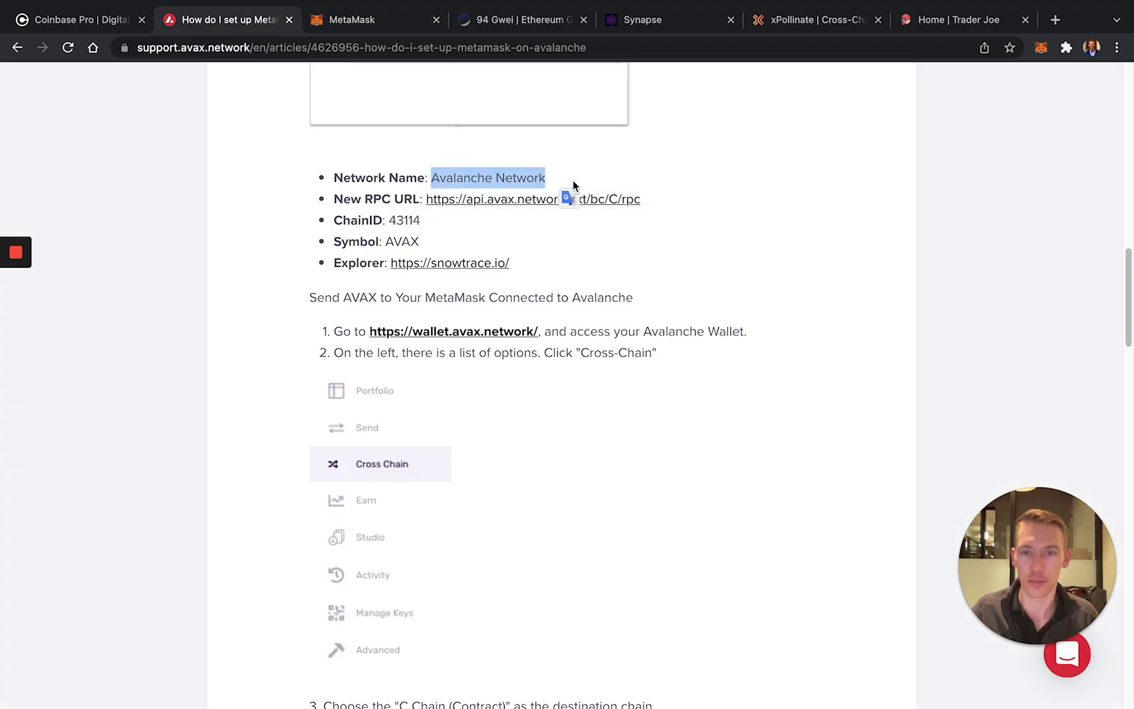
{"action": "left_click", "coordinate": [362, 30]}
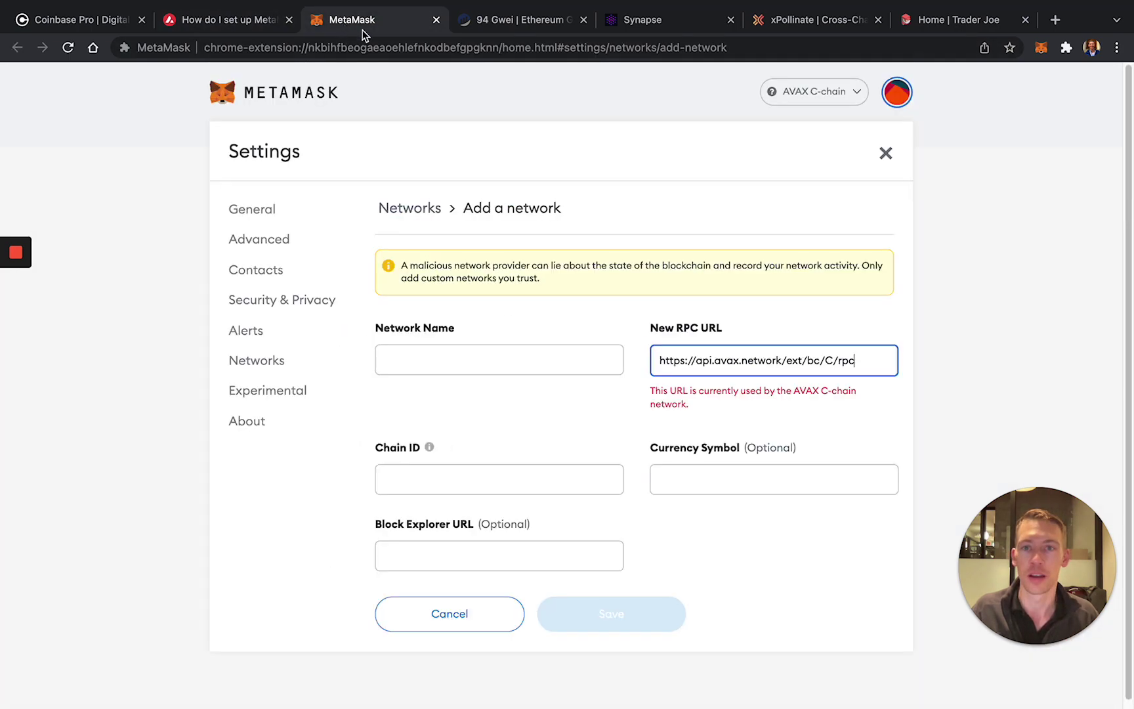
{"action": "left_click", "coordinate": [508, 363]}
{"action": "key", "text": "ctrl+v"}
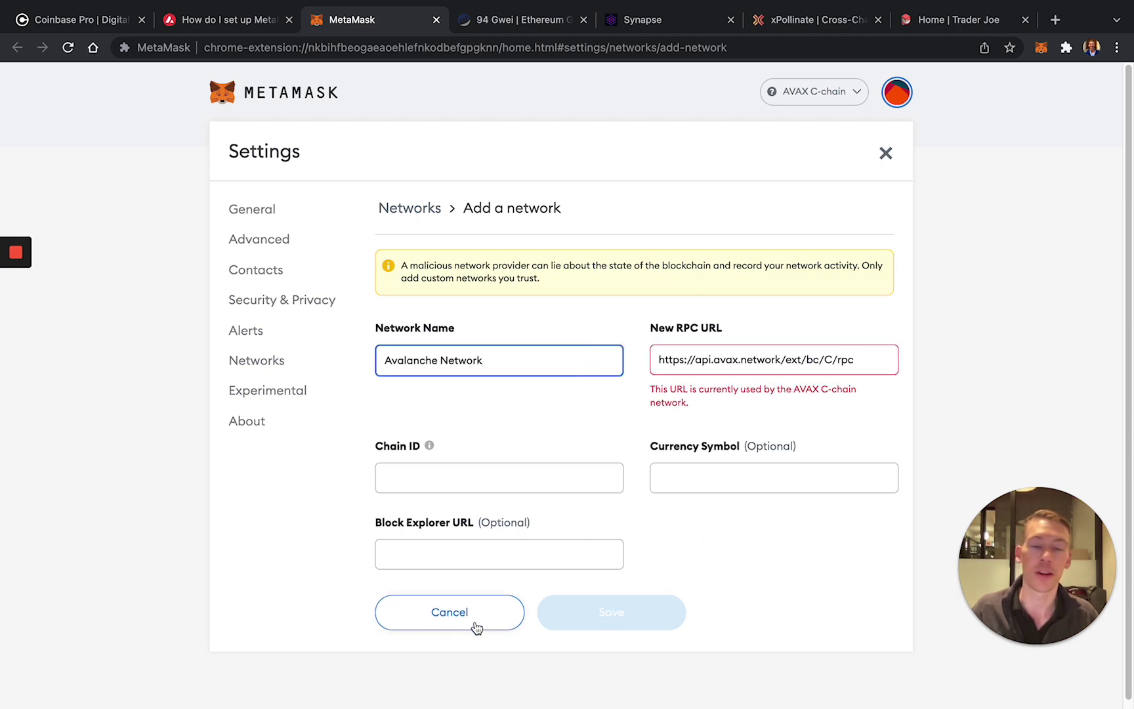
- Cancel the duplicate network since AVAX C-chain already matches, and close the settings tab
{"action": "left_click", "coordinate": [450, 612]}
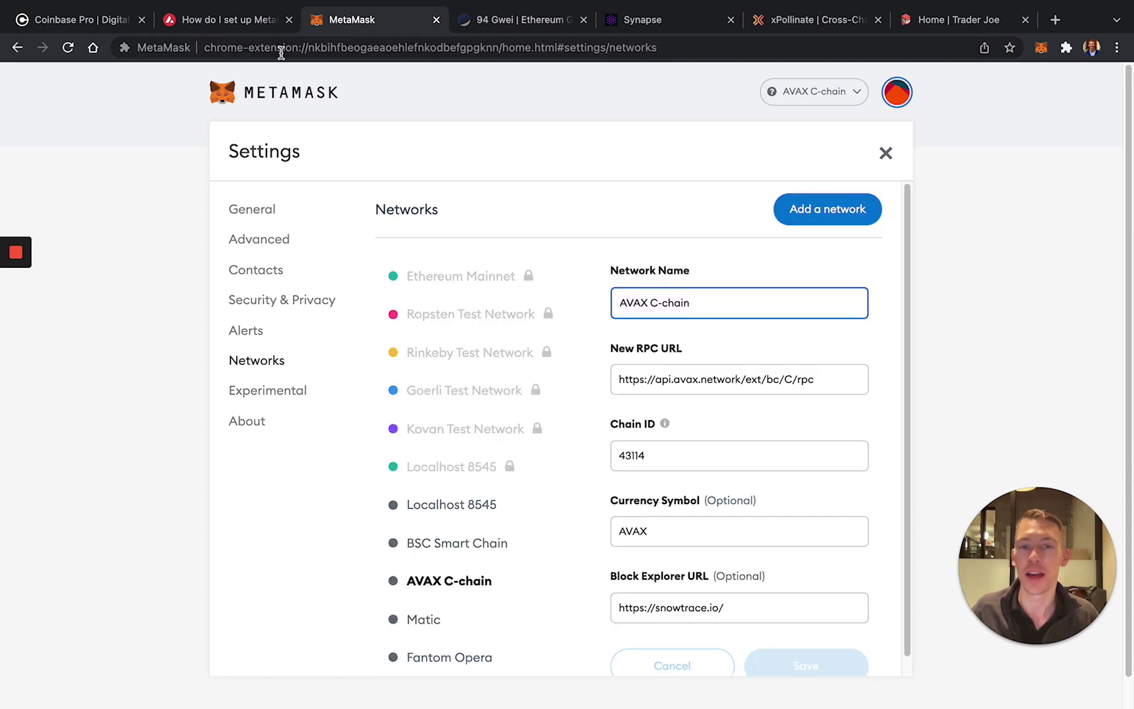
{"action": "left_click", "coordinate": [242, 28]}
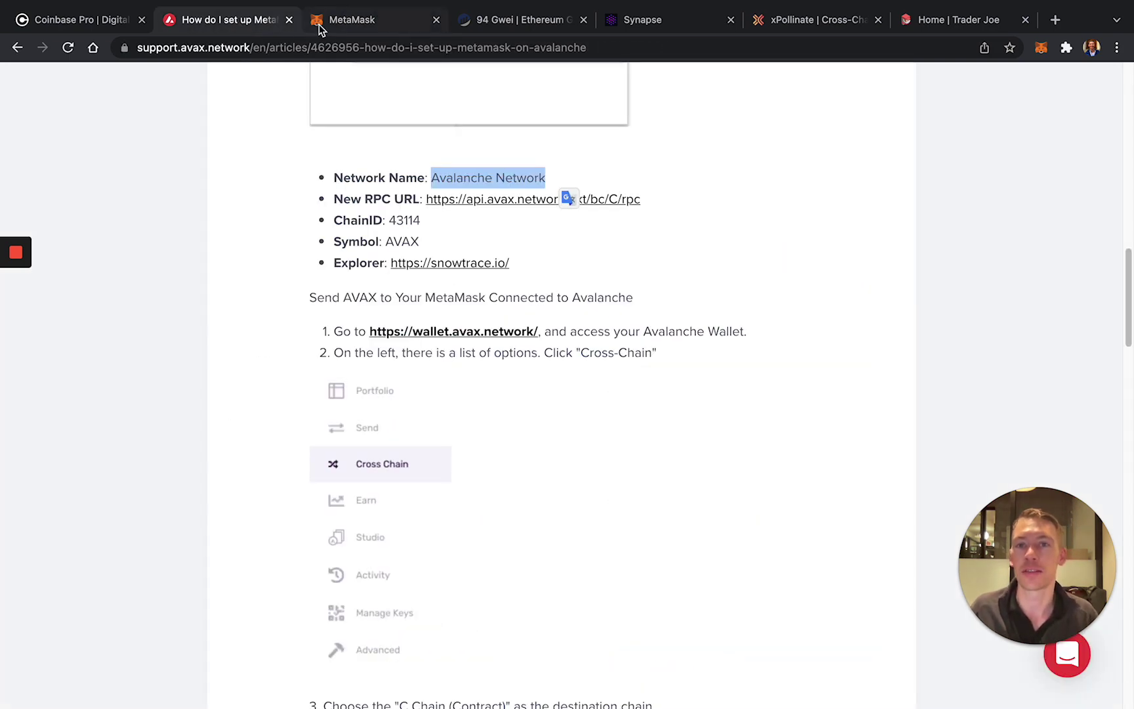
{"action": "left_click", "coordinate": [346, 20]}
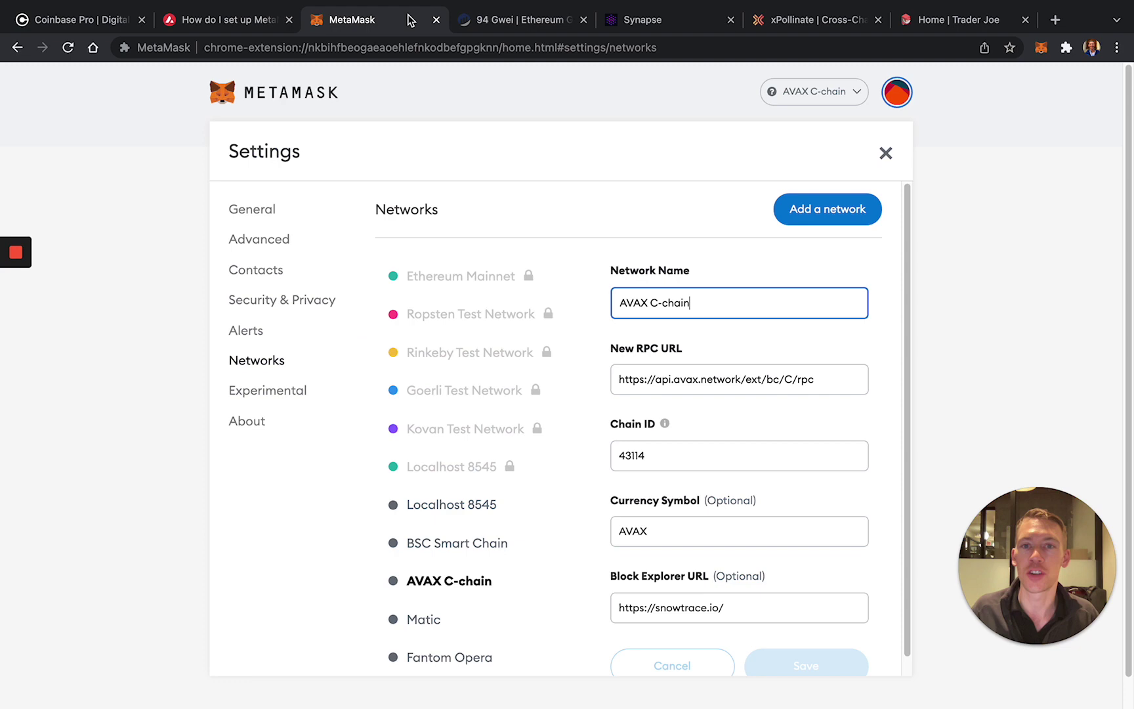
{"action": "left_click", "coordinate": [436, 20]}
- After checking the Coinbase Pro AVAX portfolio, bring up Synapse Bridge's source chain list
{"action": "left_click", "coordinate": [296, 24]}
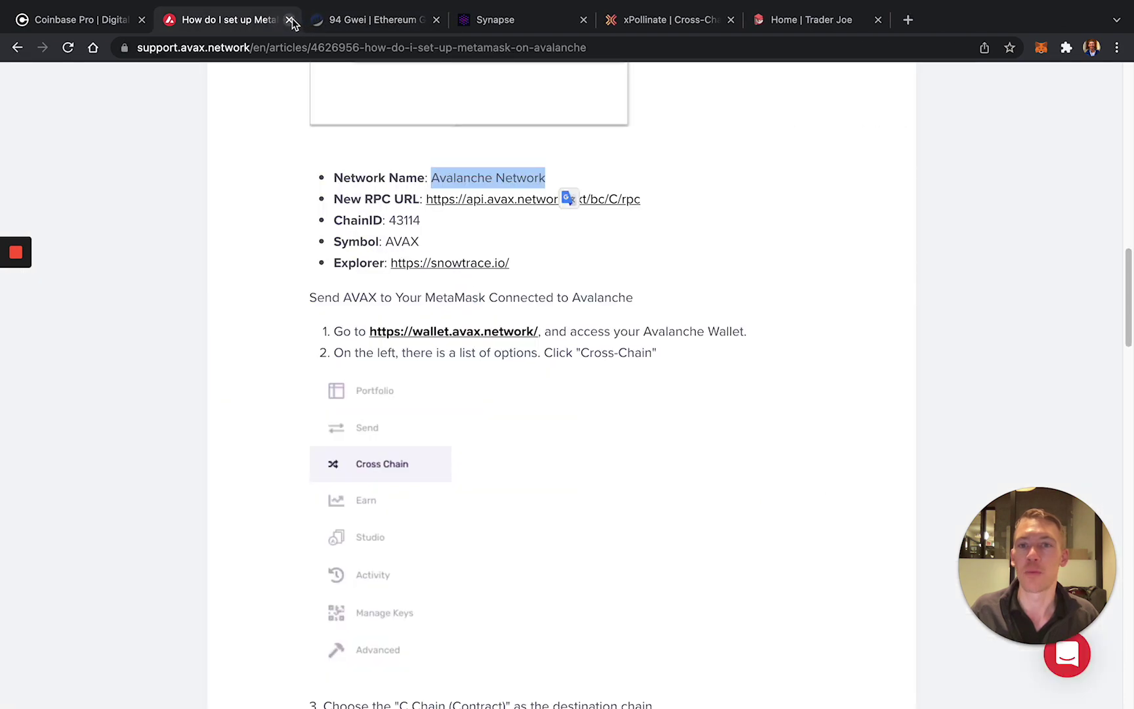
{"action": "left_click", "coordinate": [93, 19]}
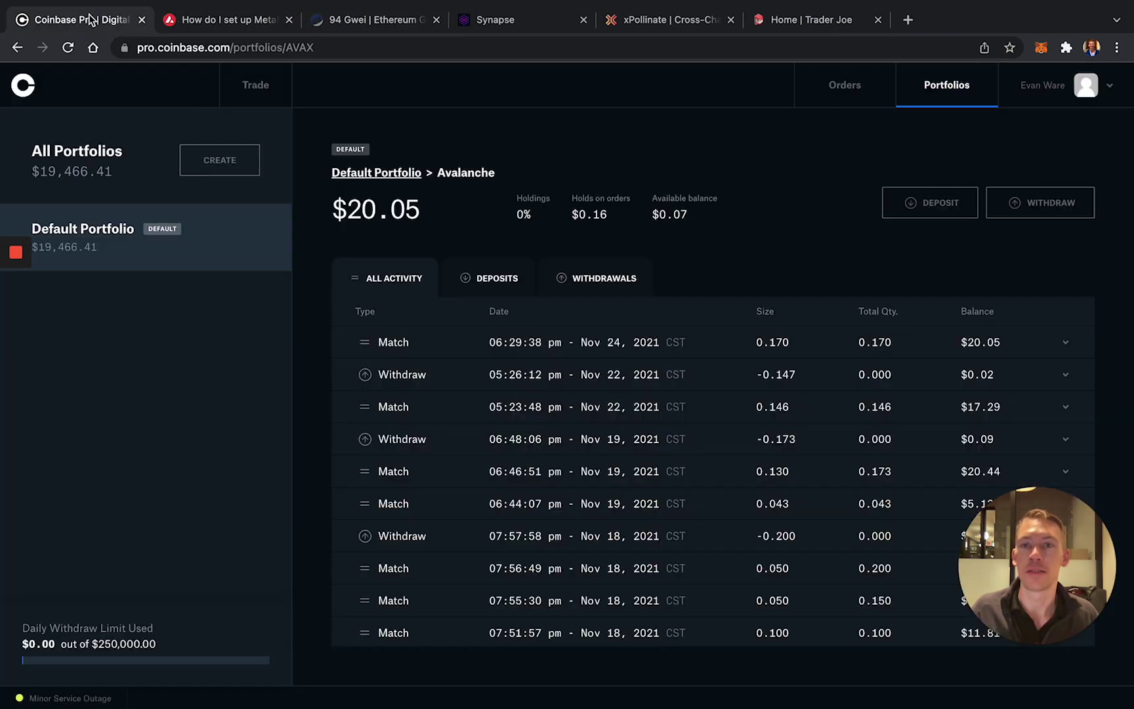
{"action": "left_click", "coordinate": [214, 27]}
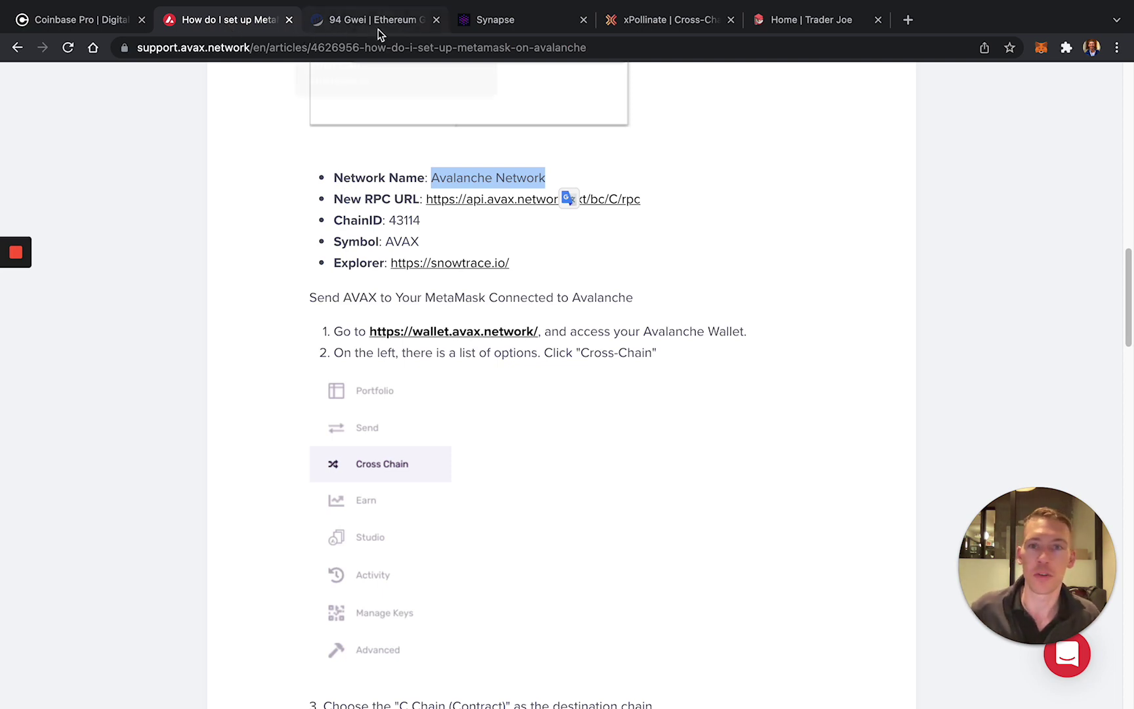
{"action": "left_click", "coordinate": [493, 28]}
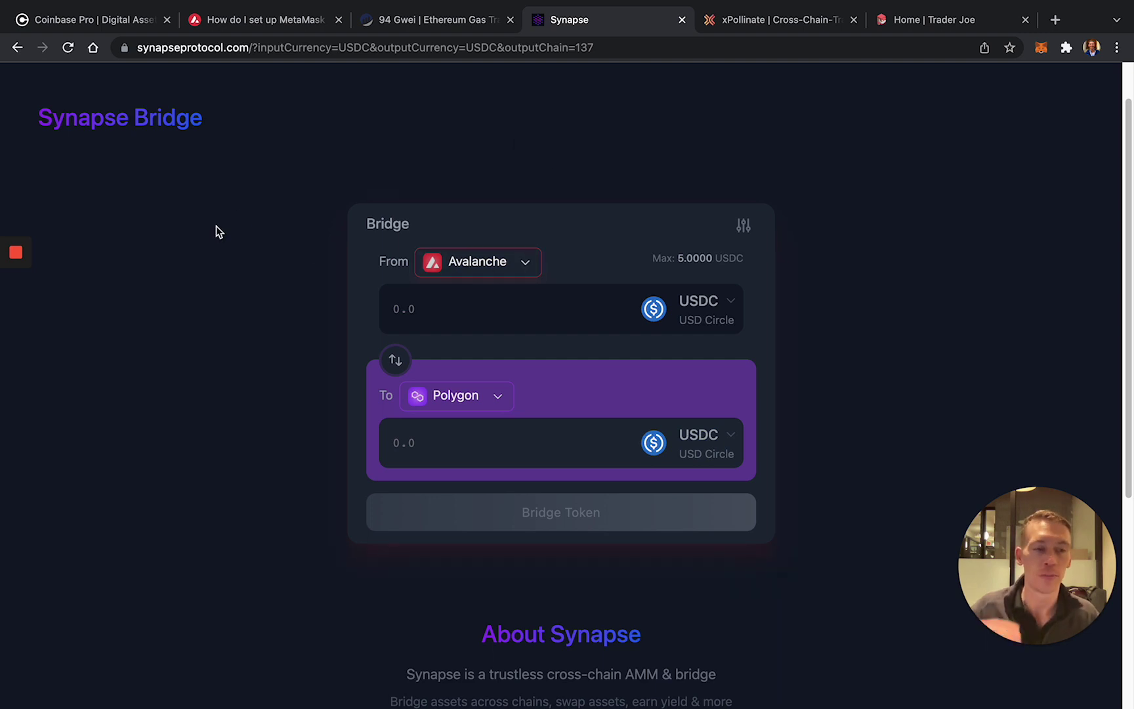
{"action": "left_click", "coordinate": [522, 263]}
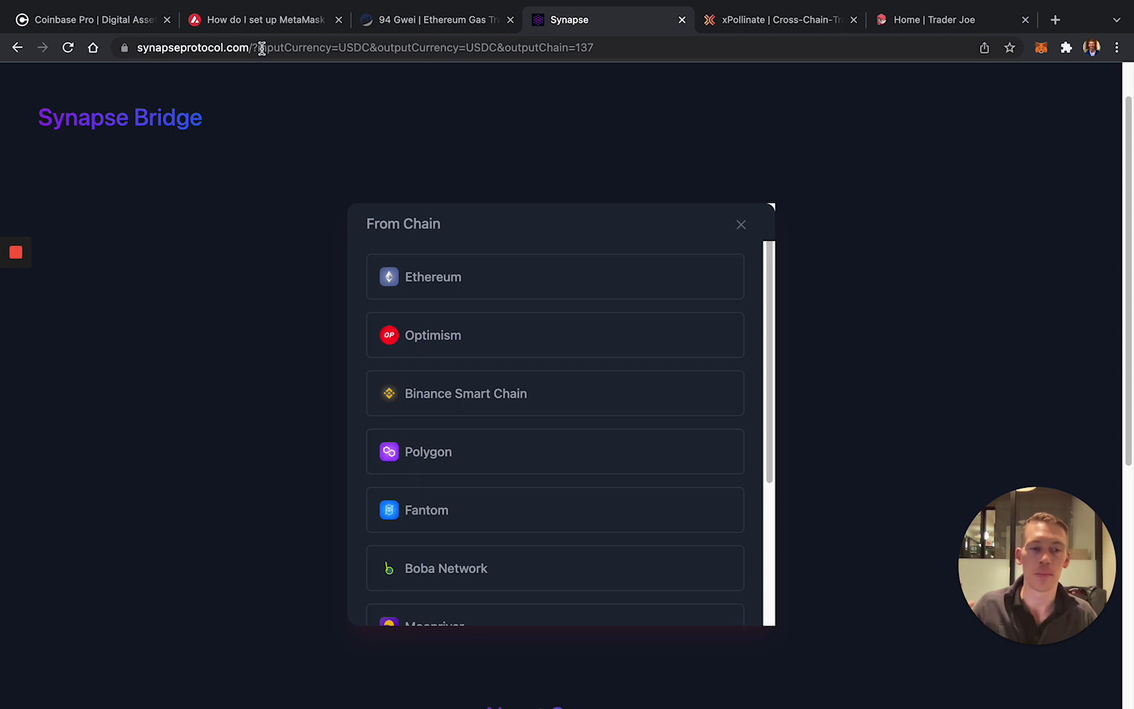
- Compare with xPollinate, then set Avalanche as the Synapse source chain bridging USDC to Polygon
{"action": "left_click", "coordinate": [741, 25]}
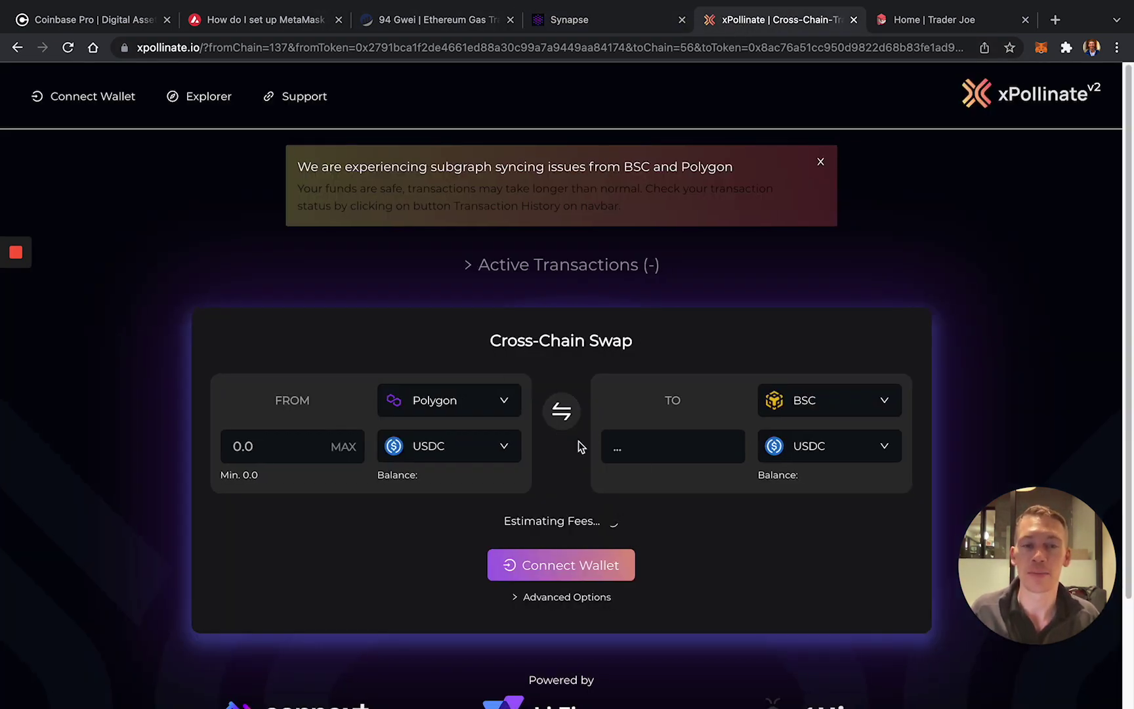
{"action": "left_click", "coordinate": [504, 400]}
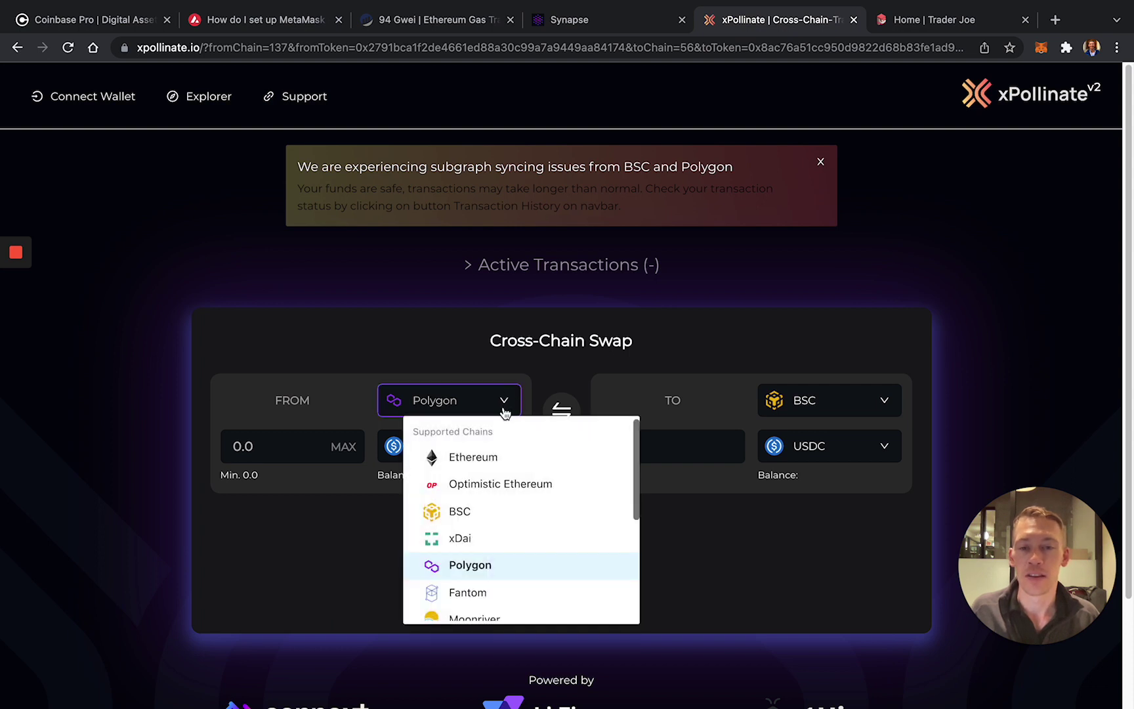
{"action": "scroll", "coordinate": [507, 462], "scroll_direction": "down", "scroll_amount": 2}
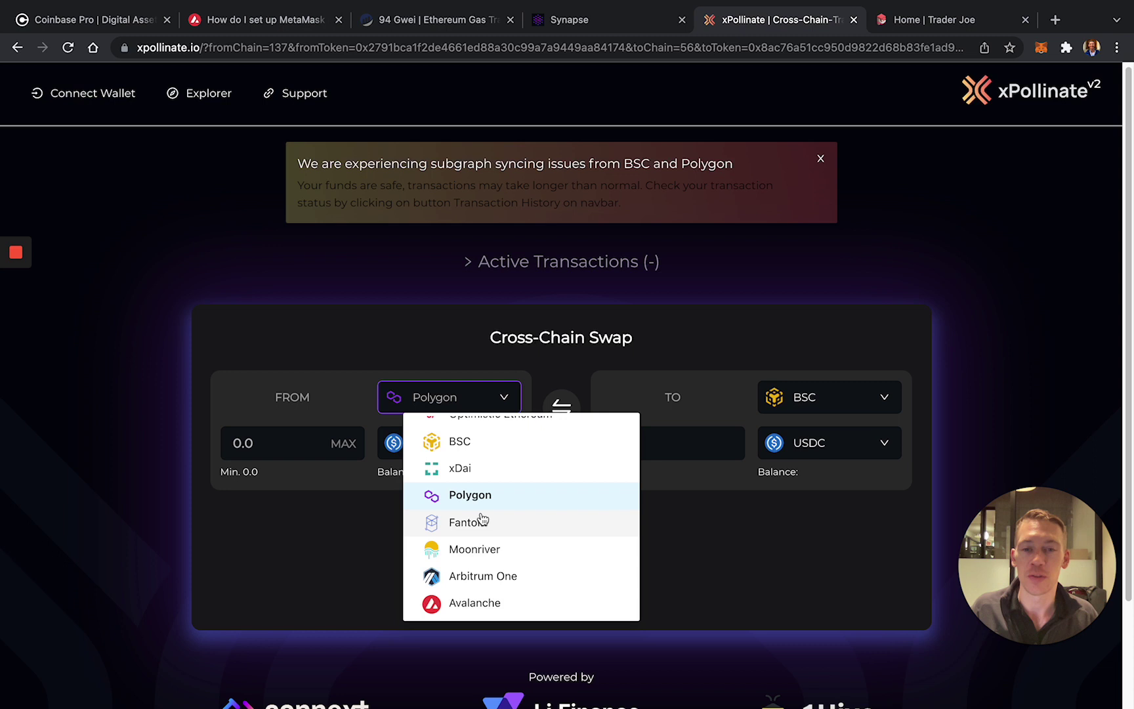
{"action": "scroll", "coordinate": [481, 523], "scroll_direction": "up", "scroll_amount": 2}
{"action": "left_click", "coordinate": [605, 25]}
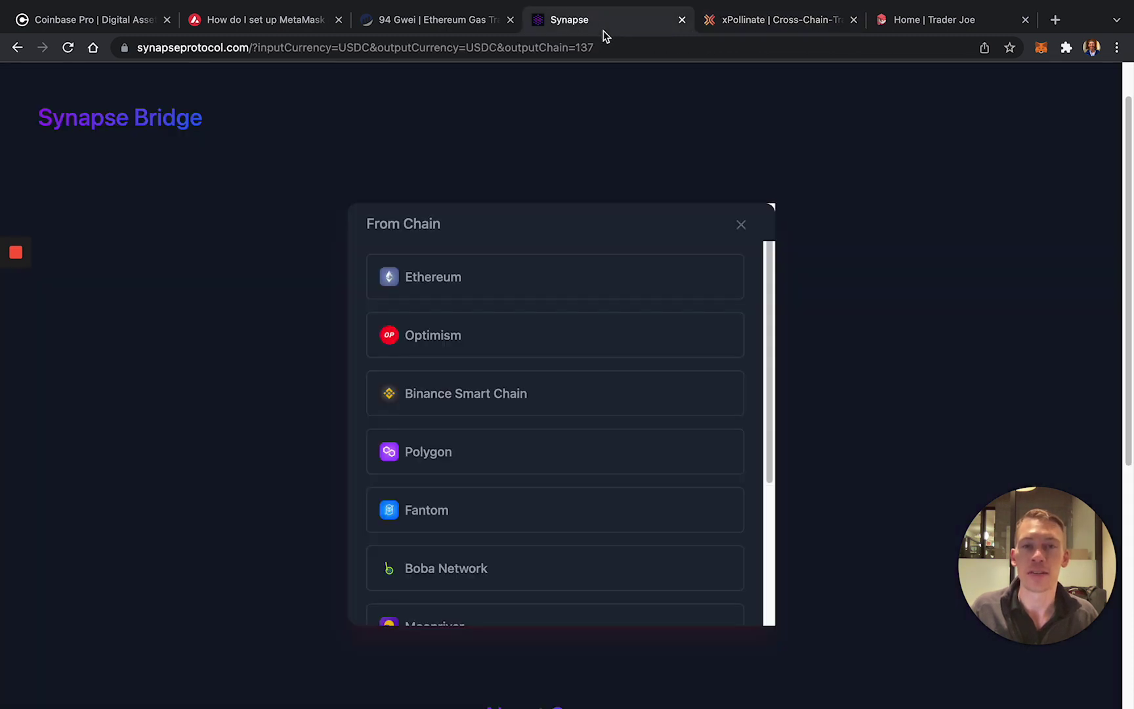
{"action": "scroll", "coordinate": [457, 433], "scroll_direction": "down", "scroll_amount": 1}
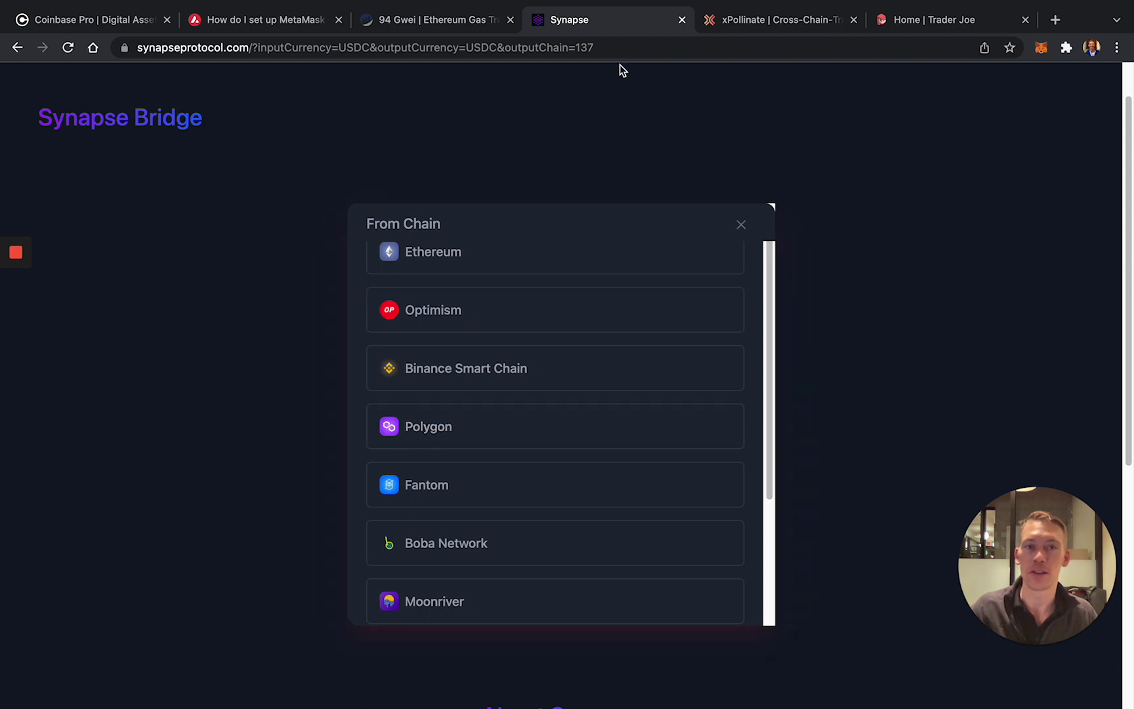
{"action": "left_click", "coordinate": [722, 20]}
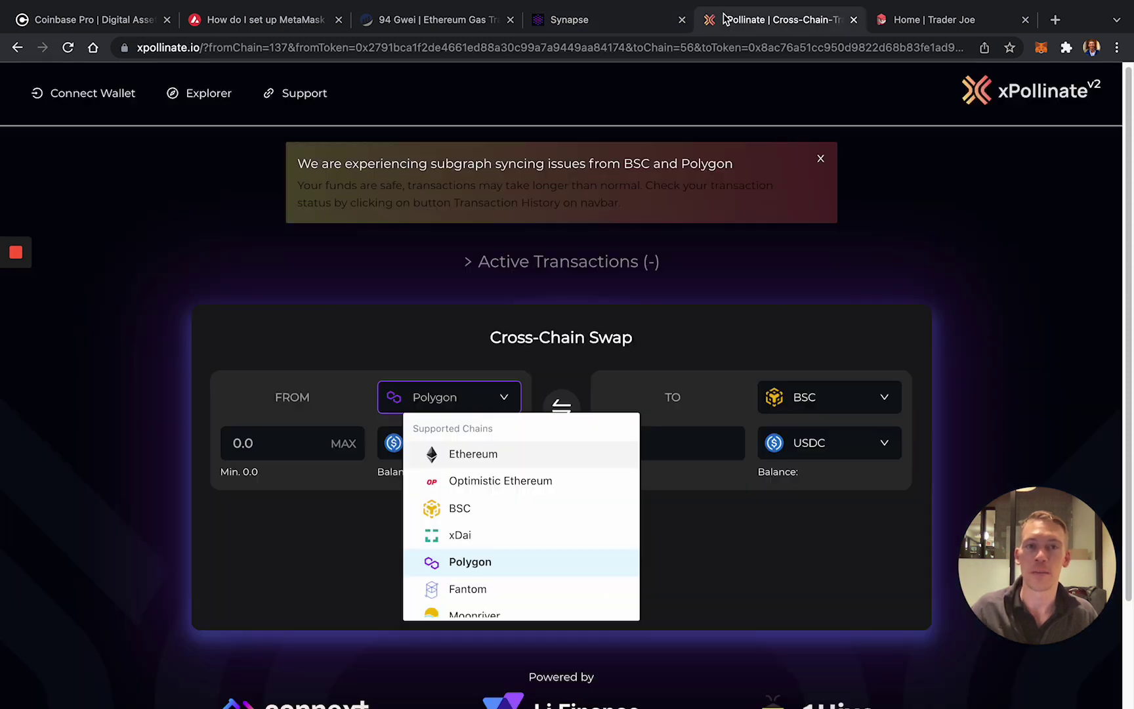
{"action": "left_click", "coordinate": [591, 25]}
{"action": "scroll", "coordinate": [479, 408], "scroll_direction": "up", "scroll_amount": 1}
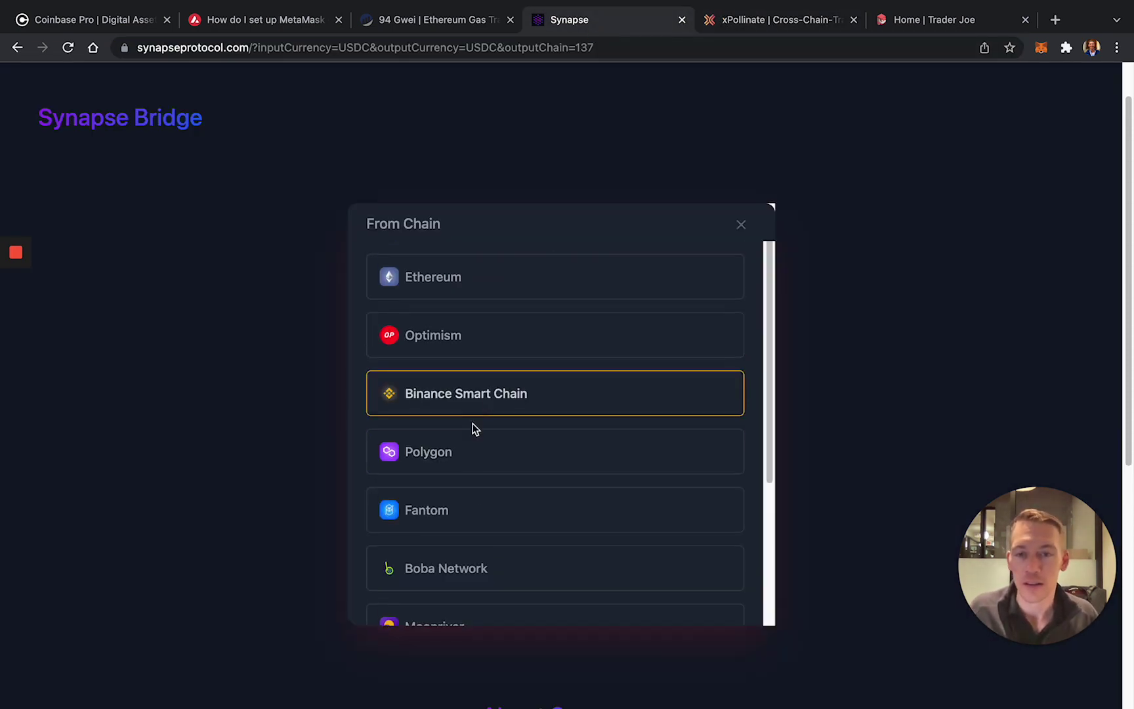
{"action": "scroll", "coordinate": [472, 443], "scroll_direction": "down", "scroll_amount": 1}
{"action": "scroll", "coordinate": [474, 479], "scroll_direction": "down", "scroll_amount": 5}
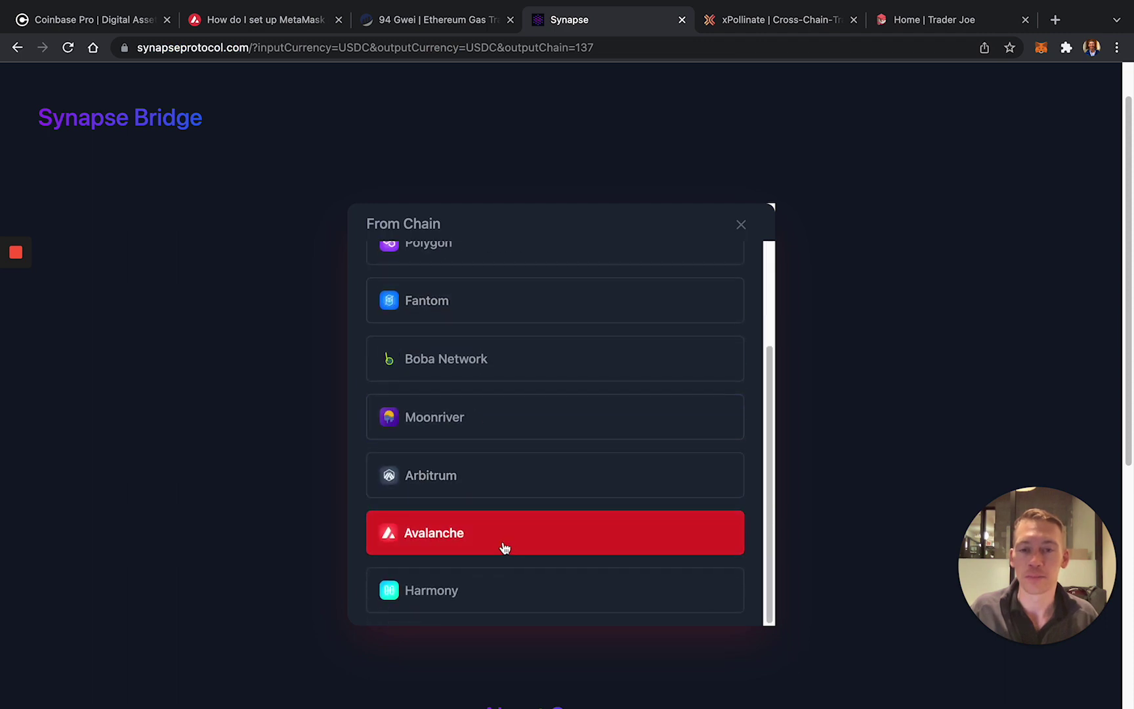
{"action": "left_click", "coordinate": [741, 224]}
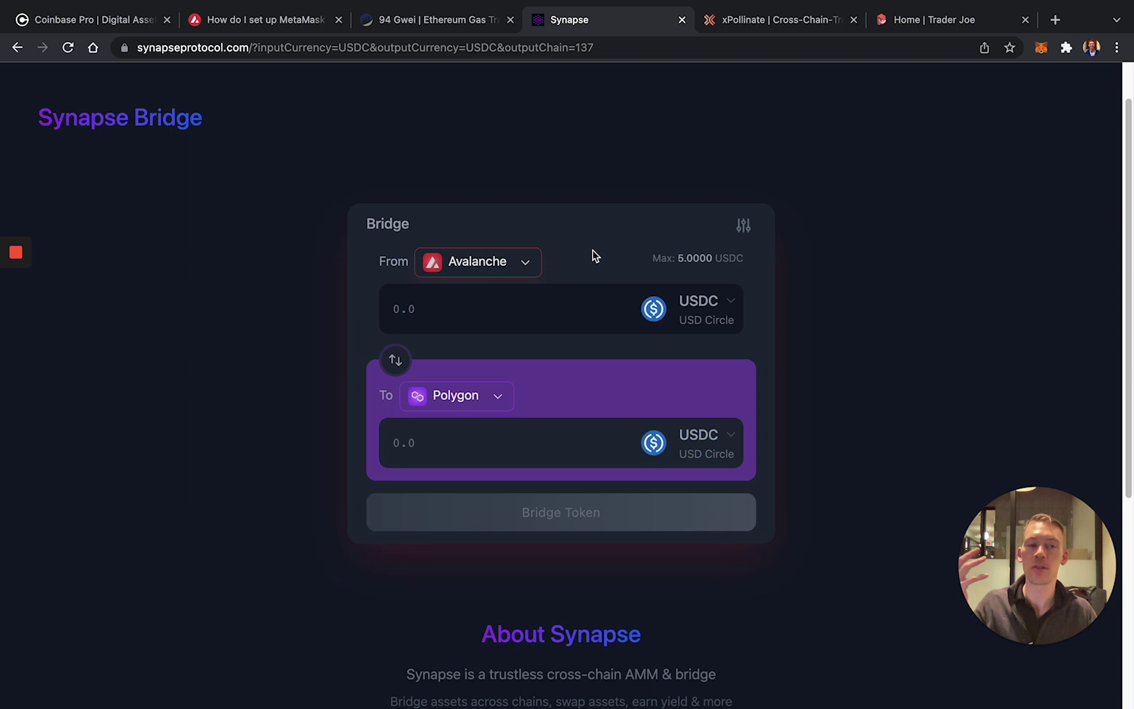
- Go to Trader Joe's Trade page and dismiss the token list update notice
{"action": "left_click", "coordinate": [928, 27]}
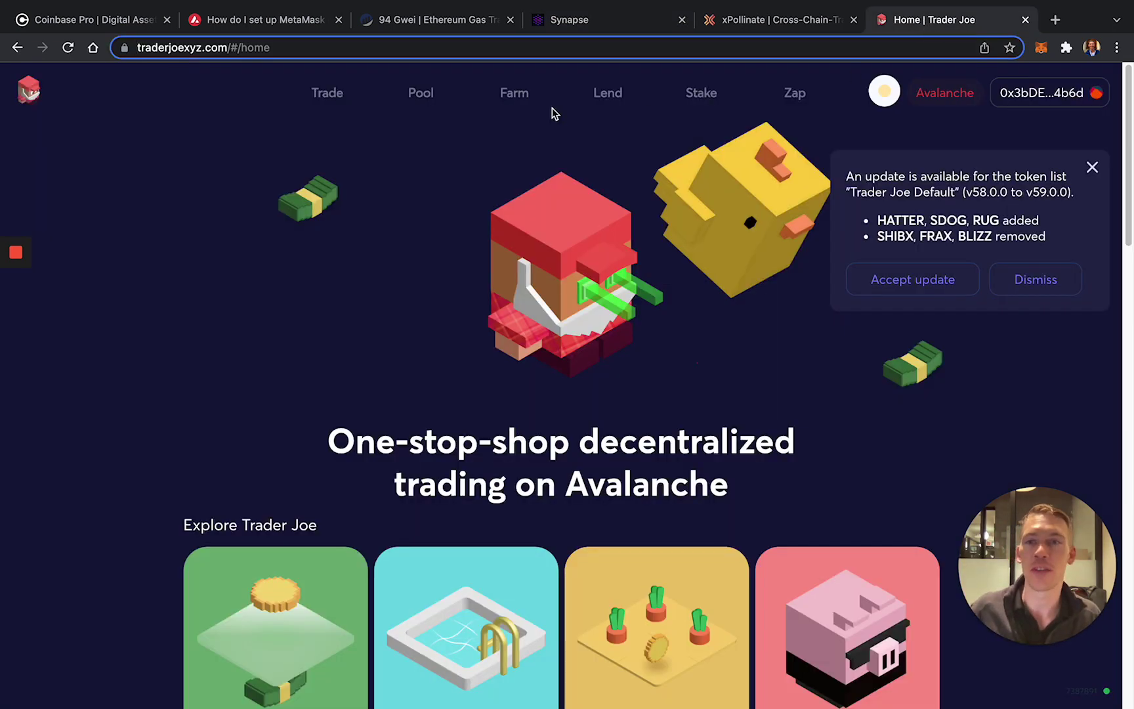
{"action": "left_click", "coordinate": [328, 103]}
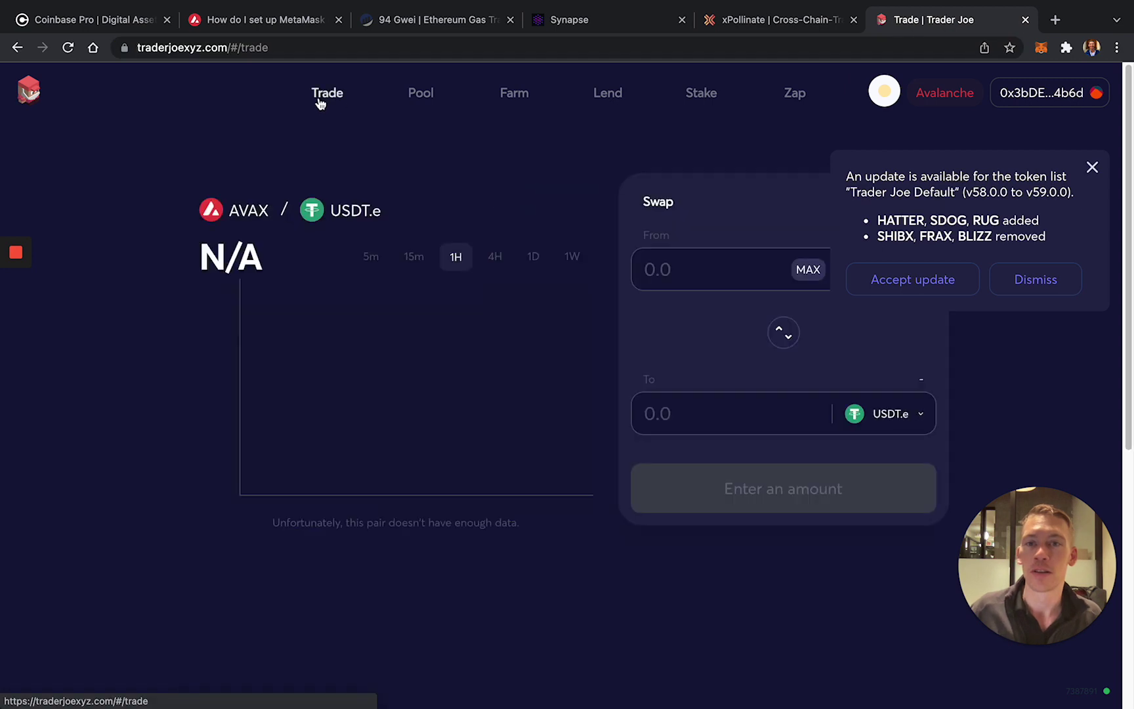
{"action": "left_click", "coordinate": [1089, 169]}
- Choose USDC.e as the token to receive and enter 0.1 AVAX to swap
{"action": "left_click", "coordinate": [887, 416]}
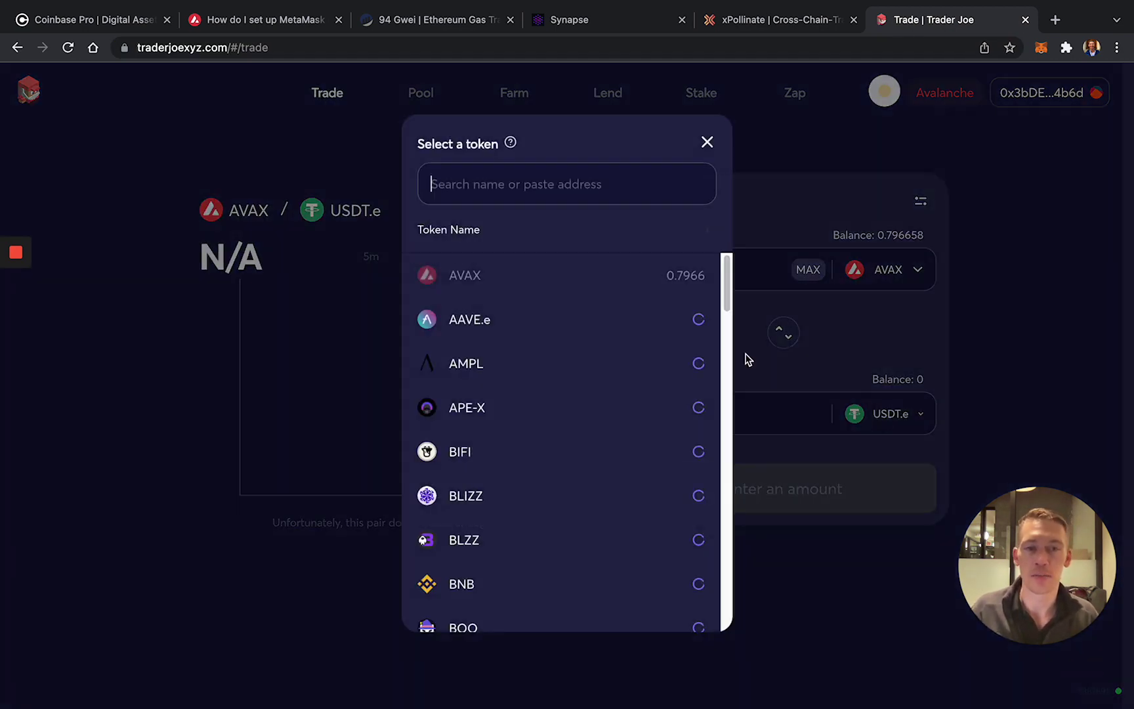
{"action": "type", "text": "usdc"}
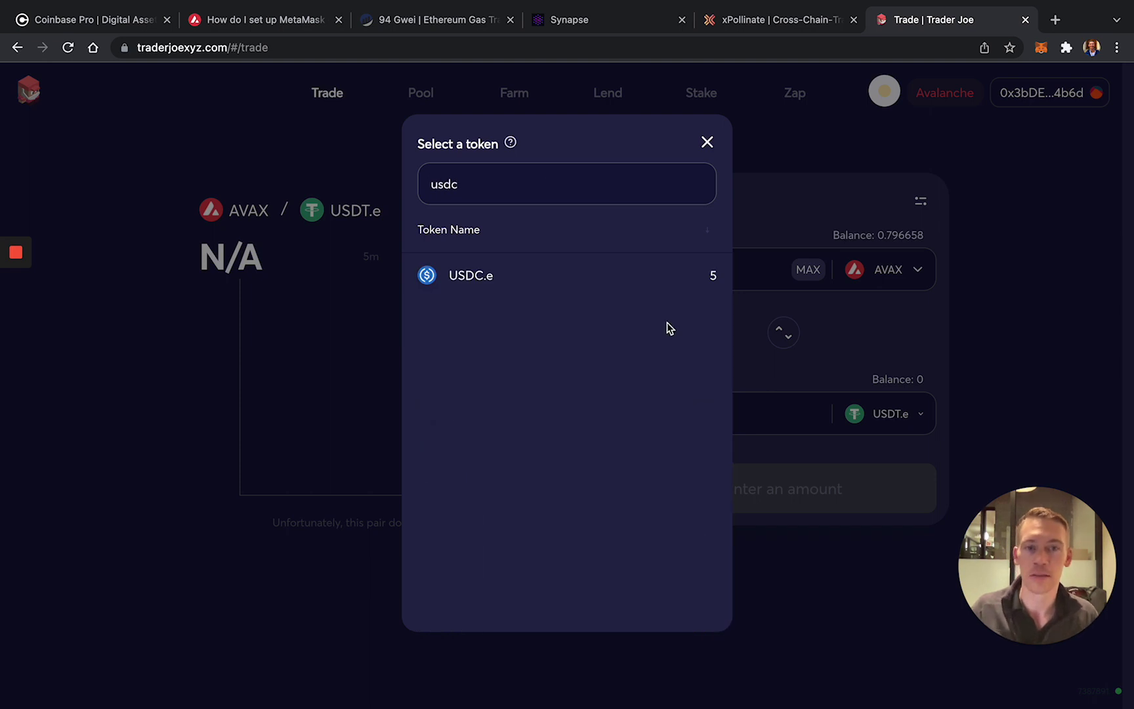
{"action": "left_click", "coordinate": [577, 296]}
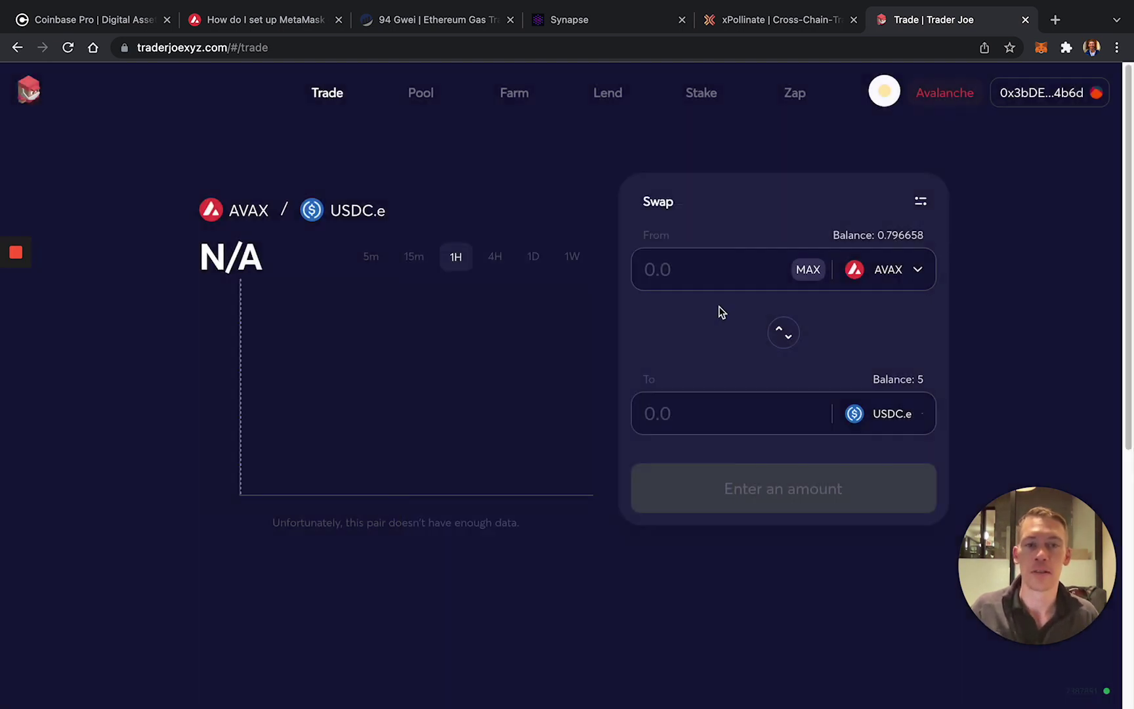
{"action": "left_click", "coordinate": [754, 278]}
{"action": "type", "text": ".1"}
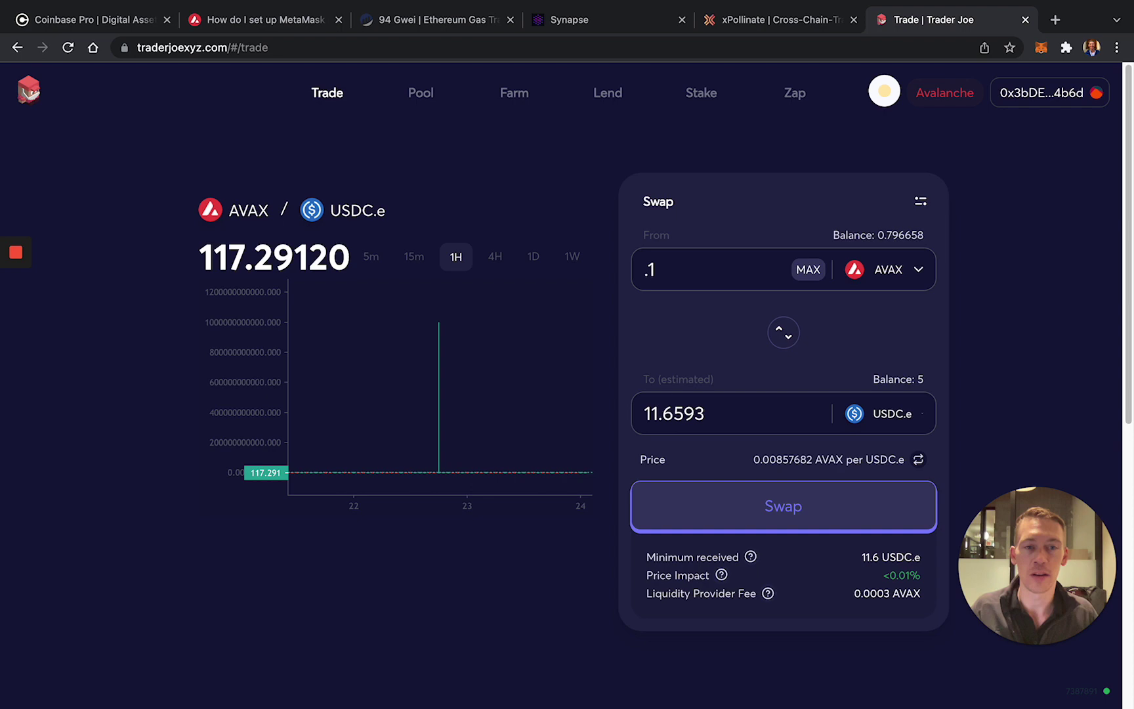
- Attempt the 0.1 AVAX swap, dismiss the gas estimation error and check the wallet balance
{"action": "left_click", "coordinate": [787, 517]}
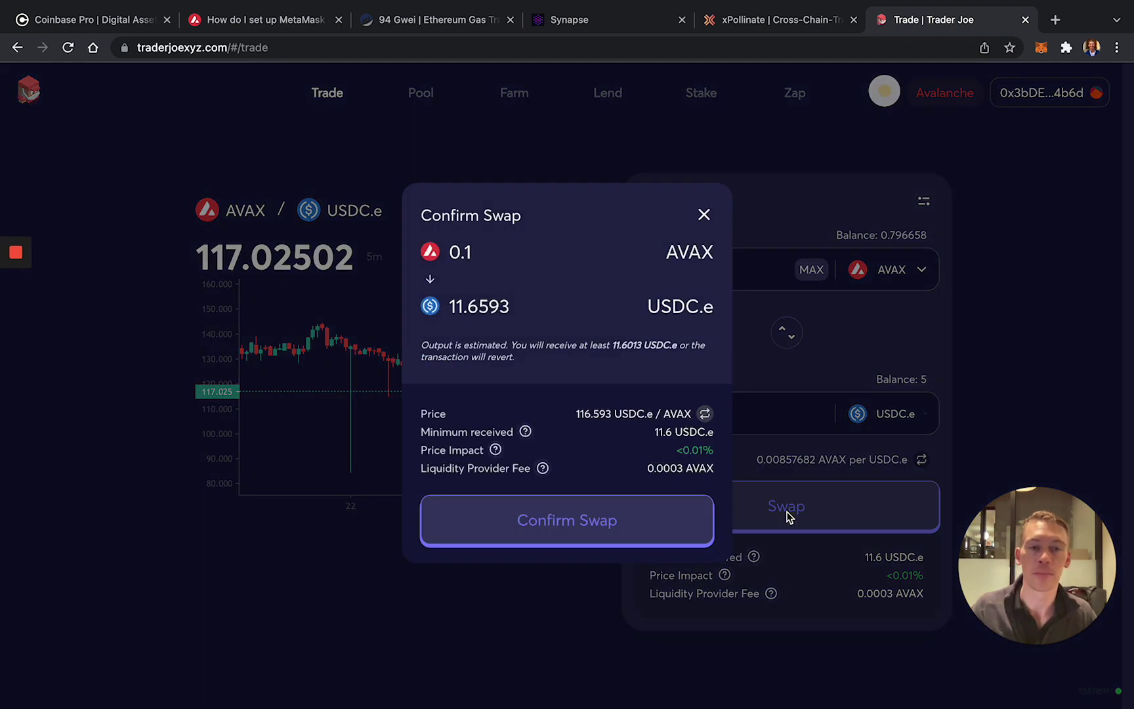
{"action": "left_click", "coordinate": [679, 525]}
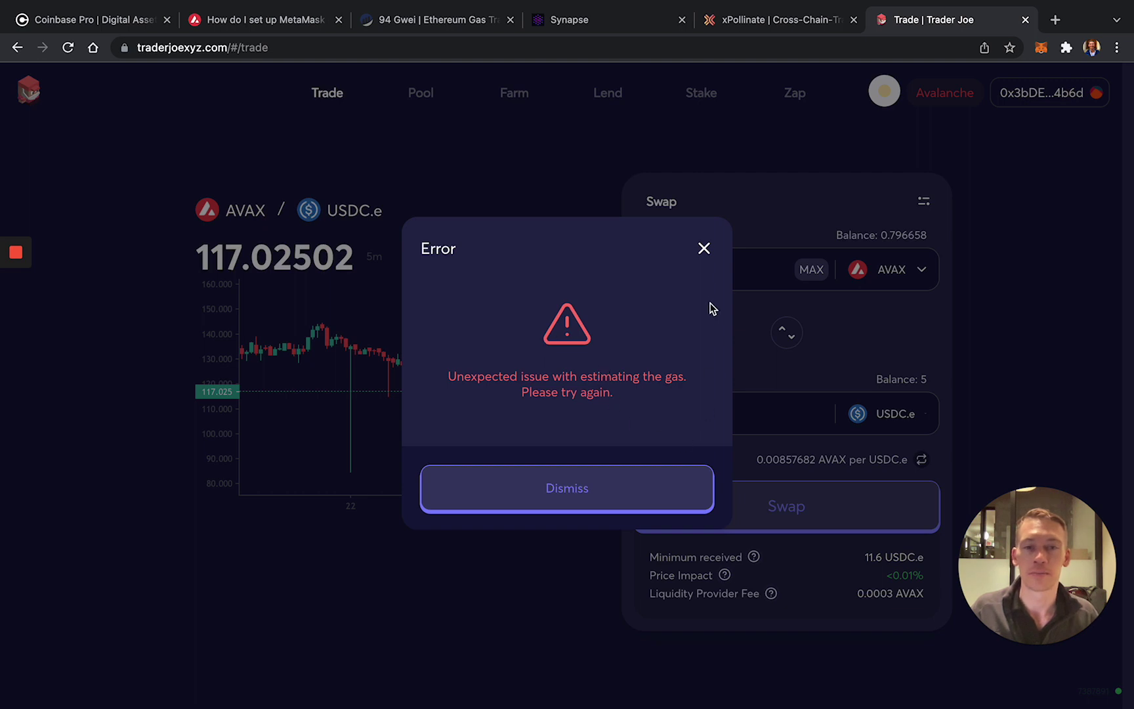
{"action": "left_click", "coordinate": [707, 250]}
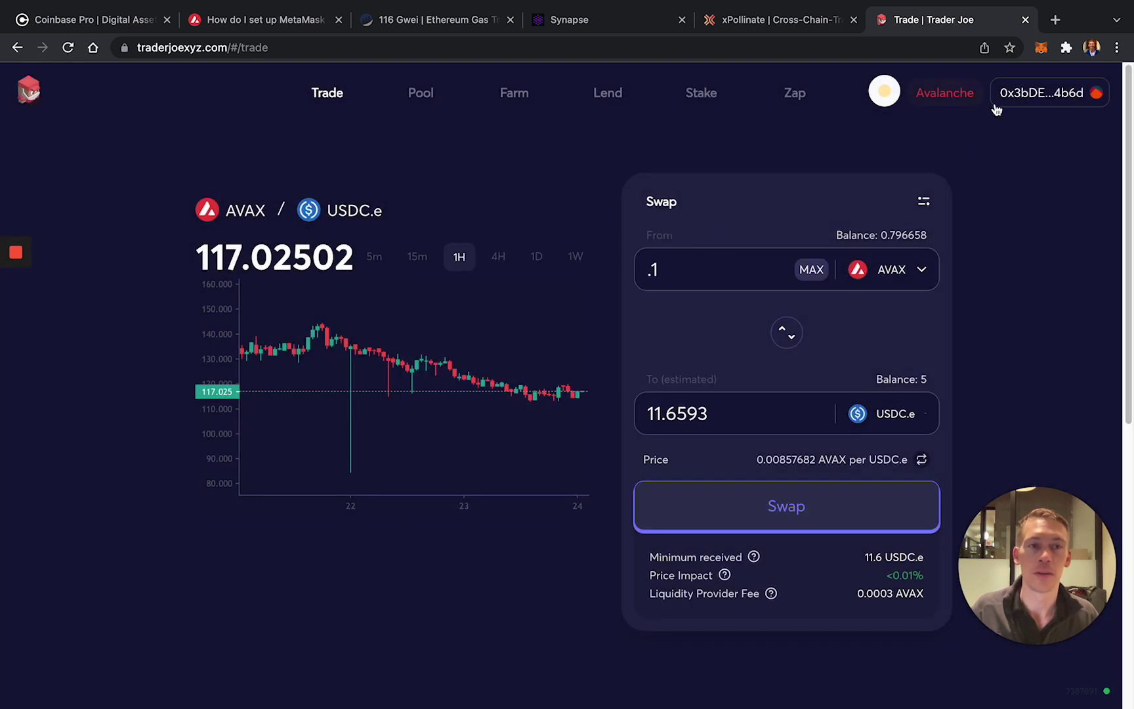
{"action": "left_click", "coordinate": [1041, 48]}
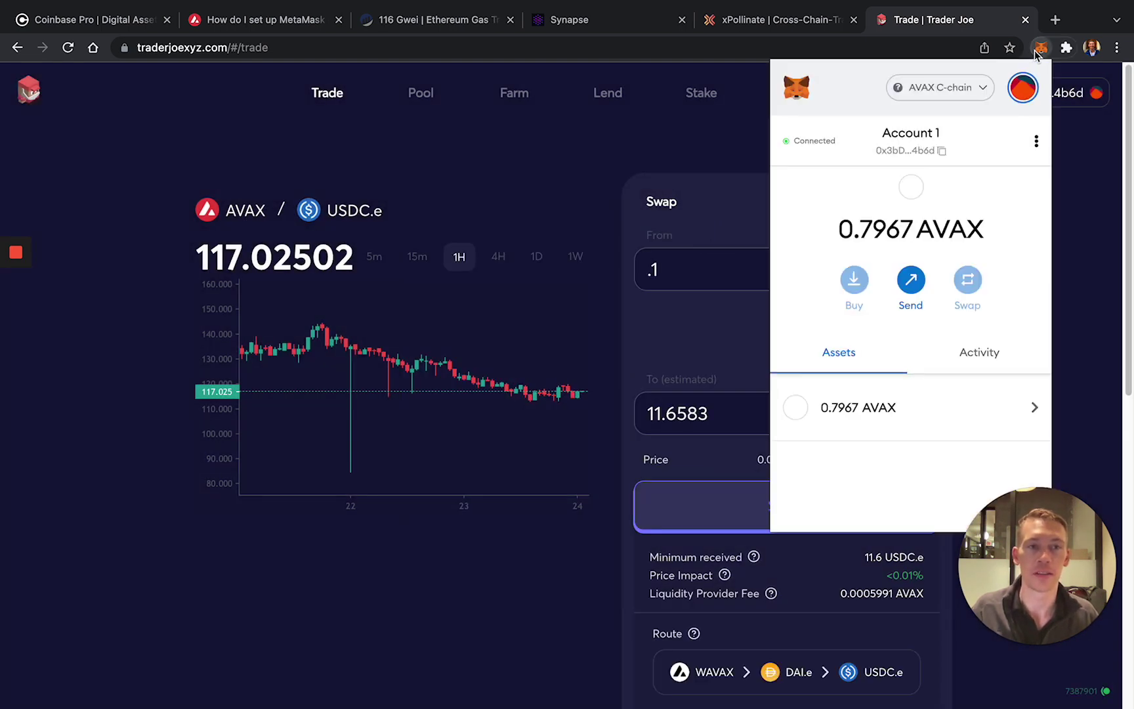
{"action": "left_click", "coordinate": [684, 284]}
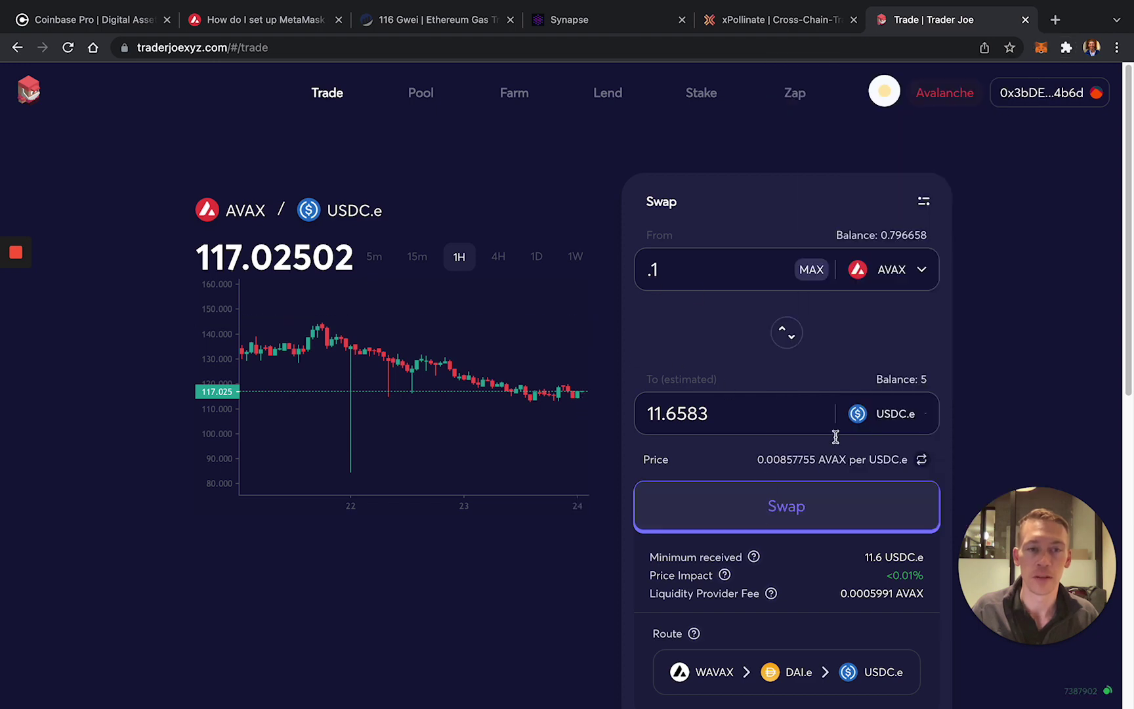
- Resubmit the swap, approve it in MetaMask and view the transaction on Snowtrace
{"action": "left_click", "coordinate": [804, 523]}
{"action": "left_click", "coordinate": [714, 533]}
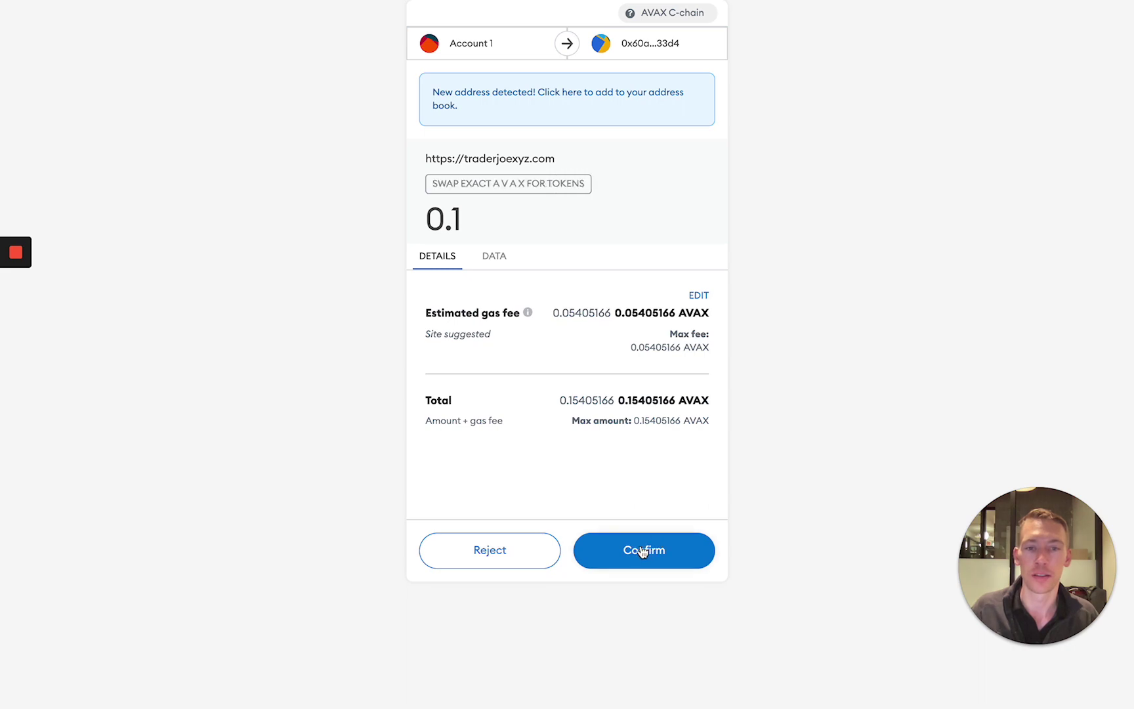
{"action": "left_click", "coordinate": [642, 551]}
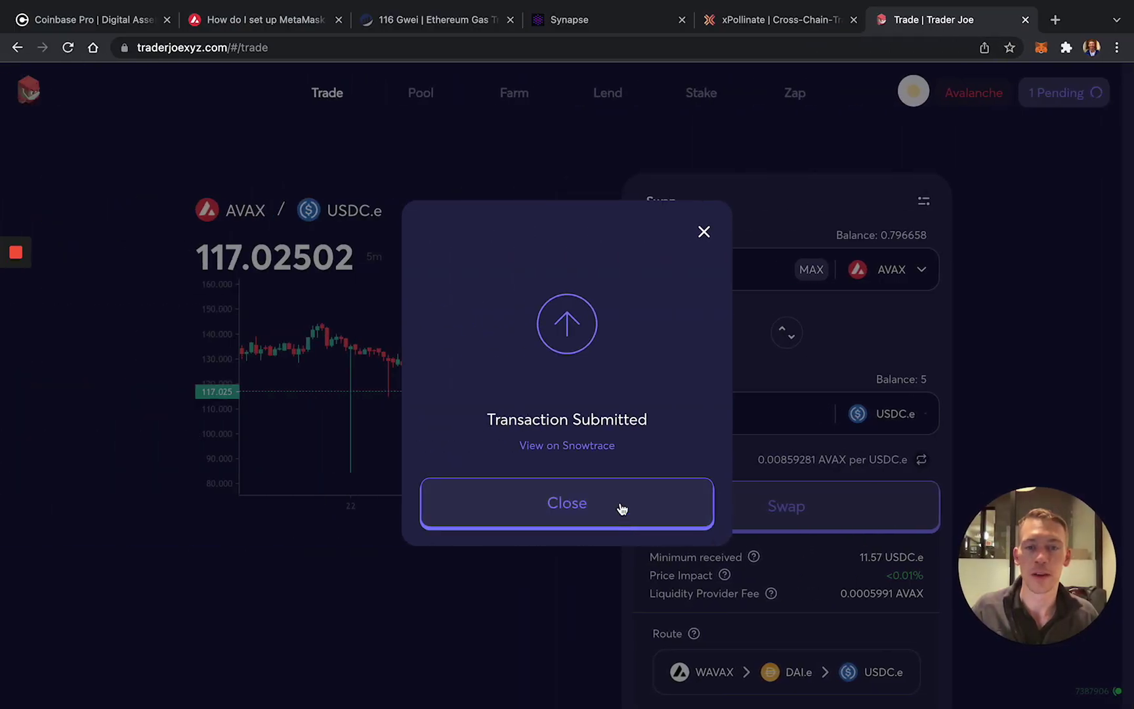
{"action": "left_click", "coordinate": [595, 452]}
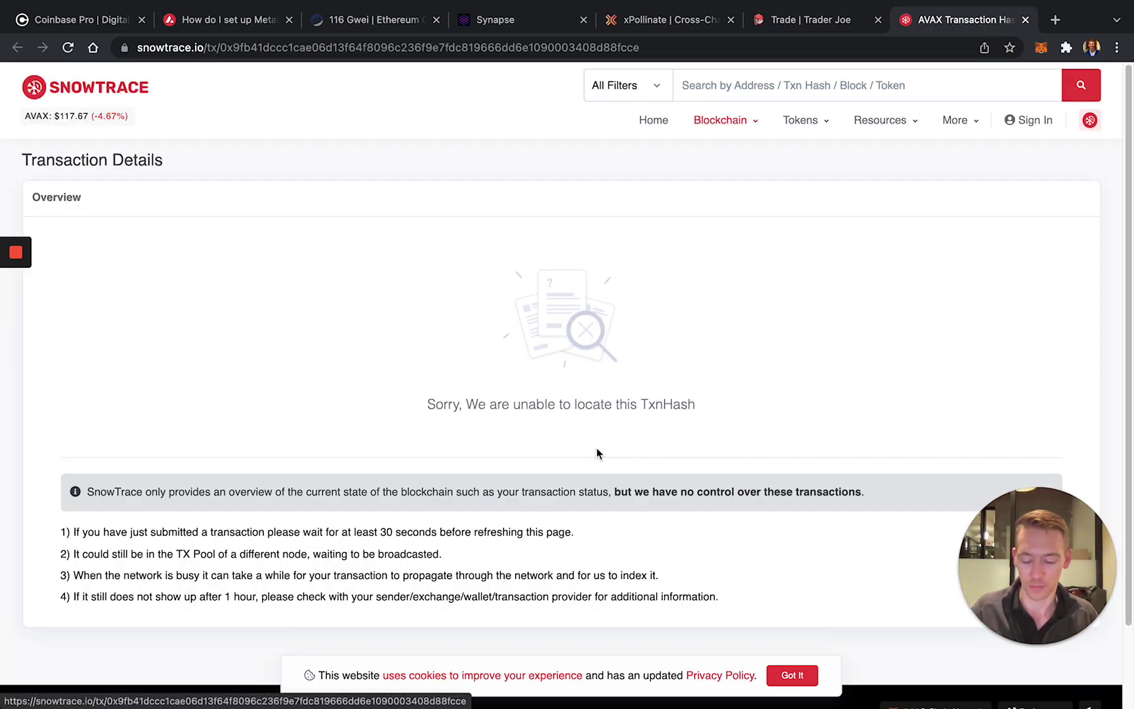
{"action": "key", "text": "ctrl+shift+Tab"}
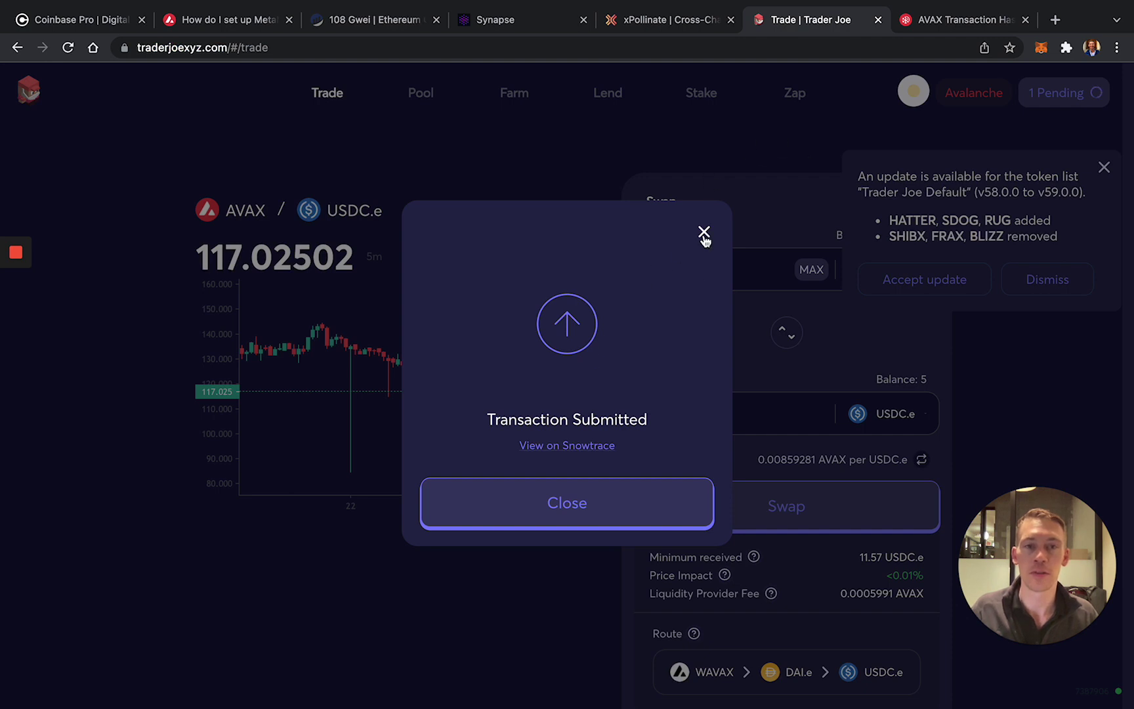
- Close the submission notice and review the wallet's token balances after the swap
{"action": "left_click", "coordinate": [704, 233]}
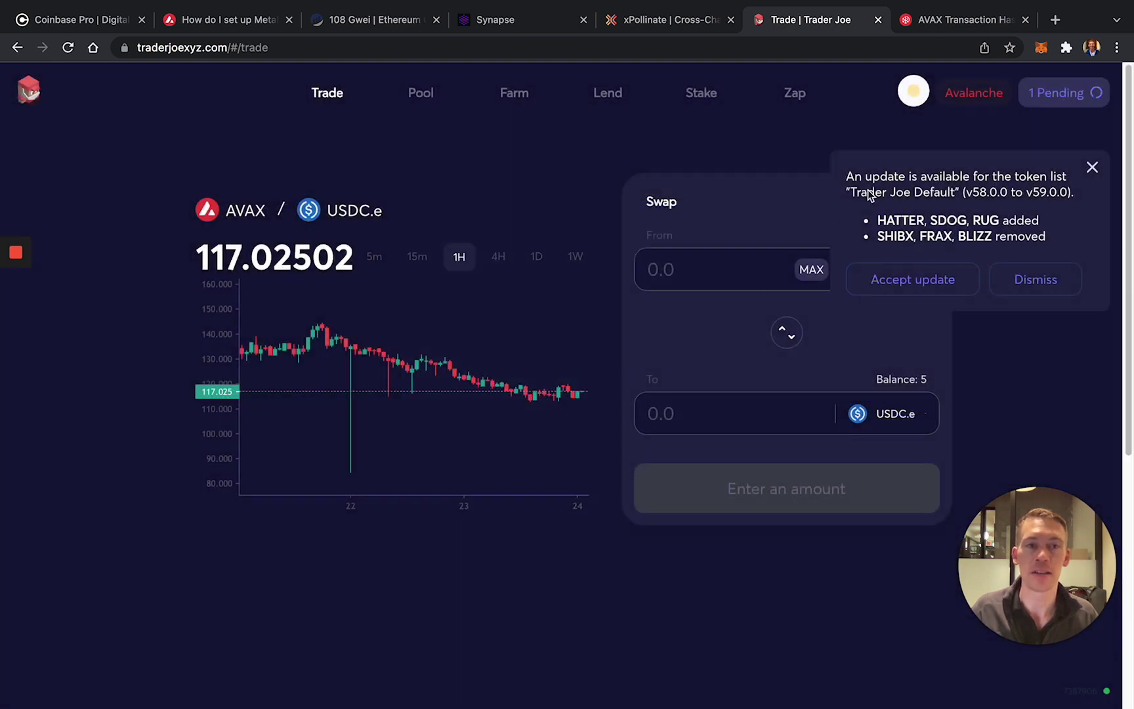
{"action": "left_click", "coordinate": [1042, 48]}
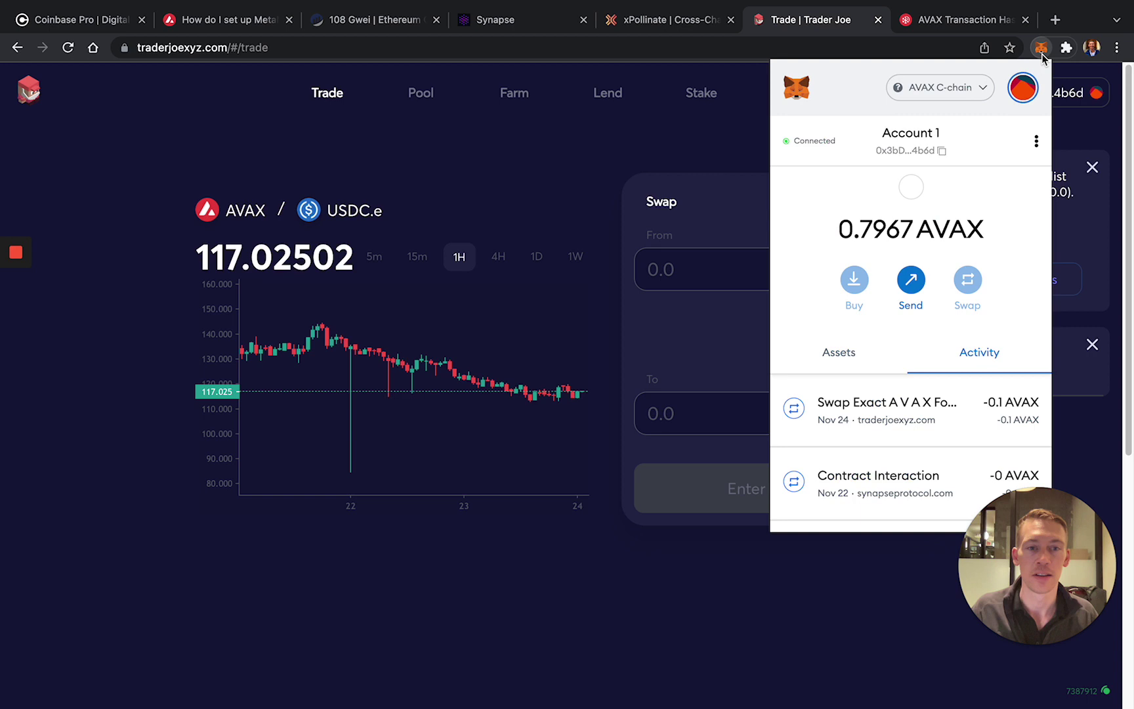
{"action": "left_click", "coordinate": [852, 353]}
{"action": "scroll", "coordinate": [892, 438], "scroll_direction": "down", "scroll_amount": 3}
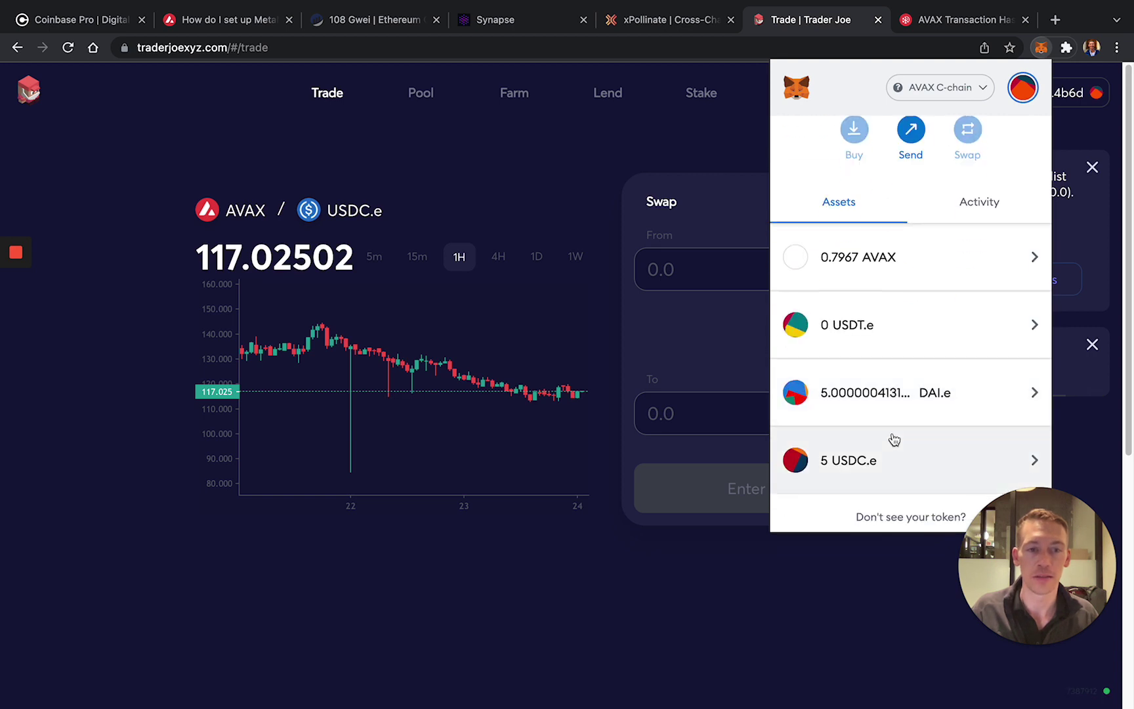
{"action": "scroll", "coordinate": [891, 431], "scroll_direction": "up", "scroll_amount": 3}
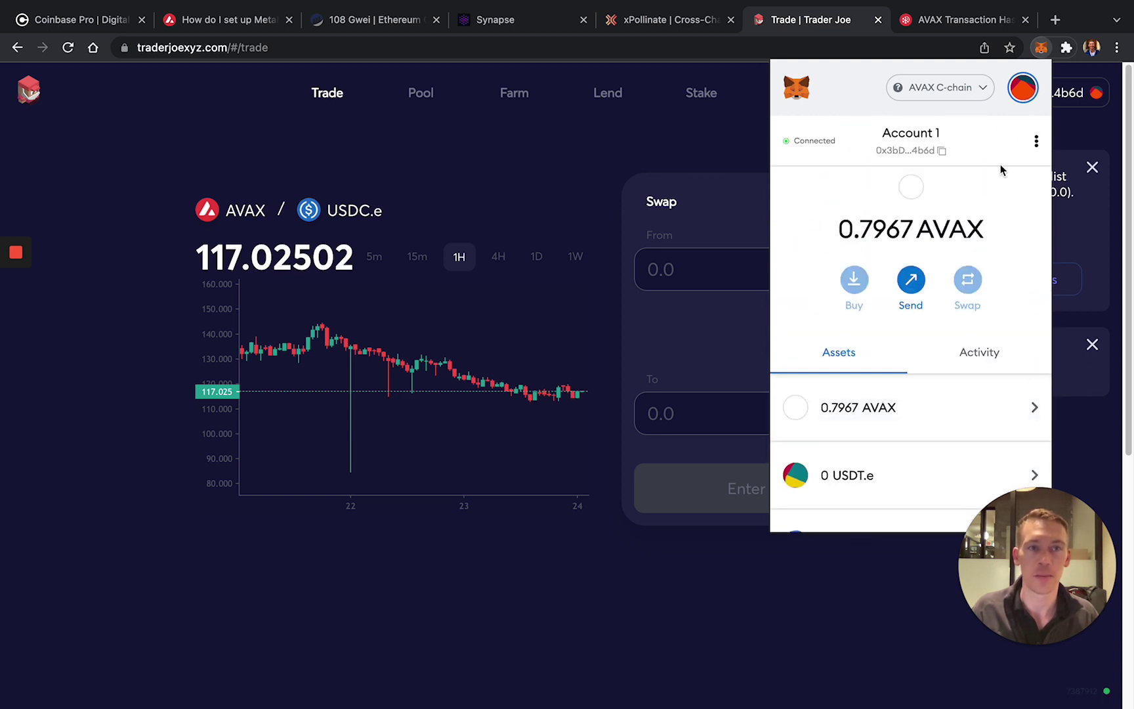
{"action": "left_click", "coordinate": [1051, 21]}
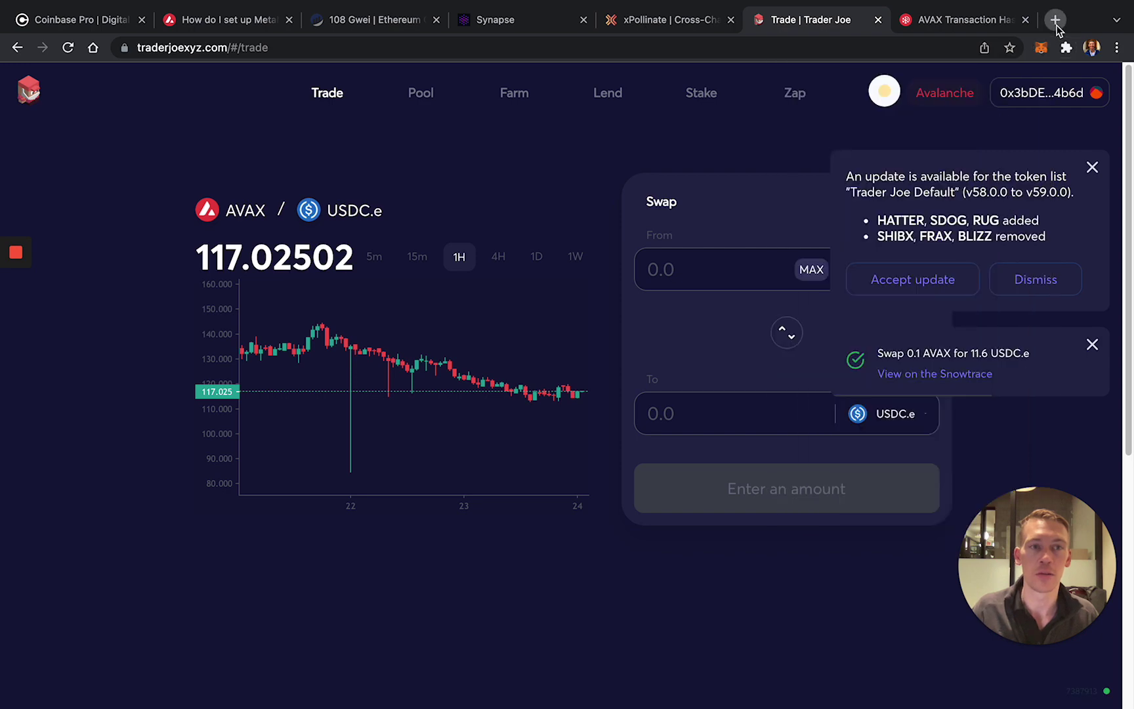
{"action": "type", "text": "coin"}
- Find USD Coin on CoinMarketCap and copy its Avalanche C-Chain contract address
{"action": "key", "text": "Return"}
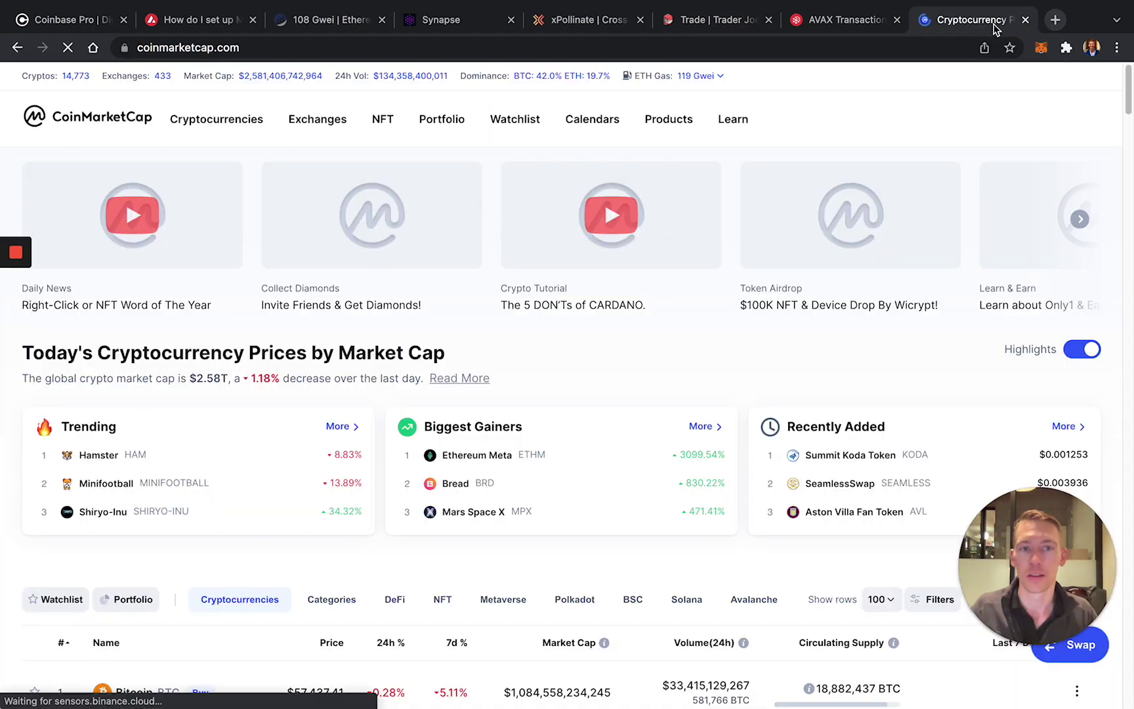
{"action": "left_click", "coordinate": [1007, 118]}
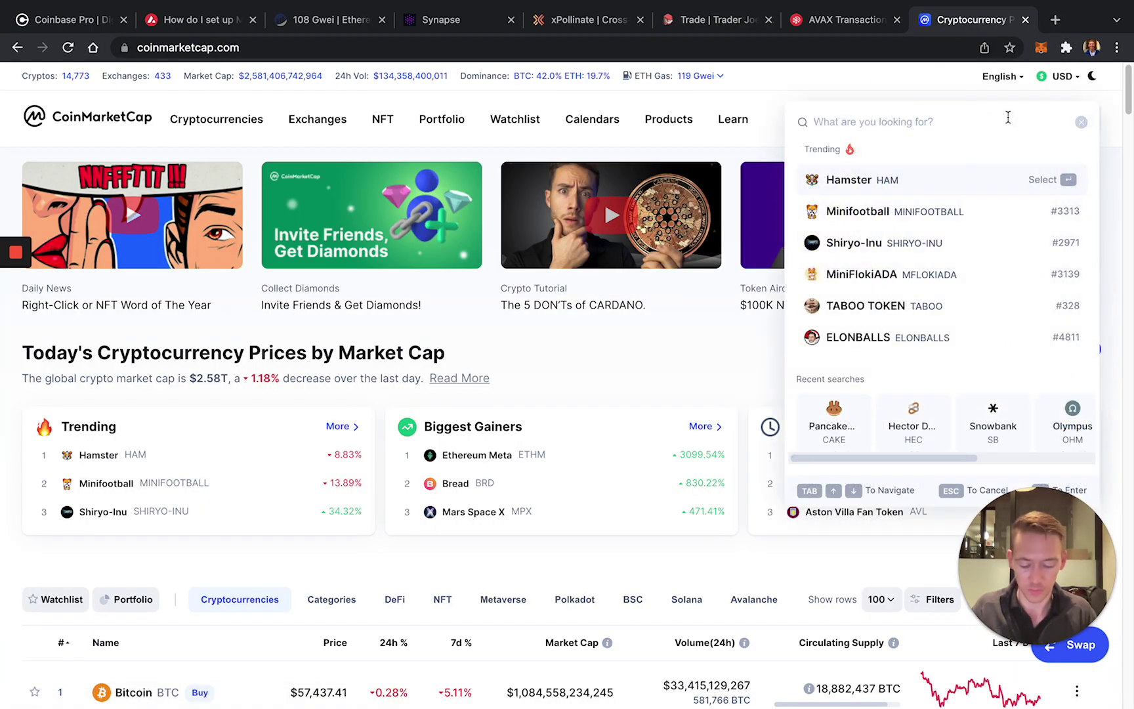
{"action": "type", "text": "usdc"}
{"action": "key", "text": "Return"}
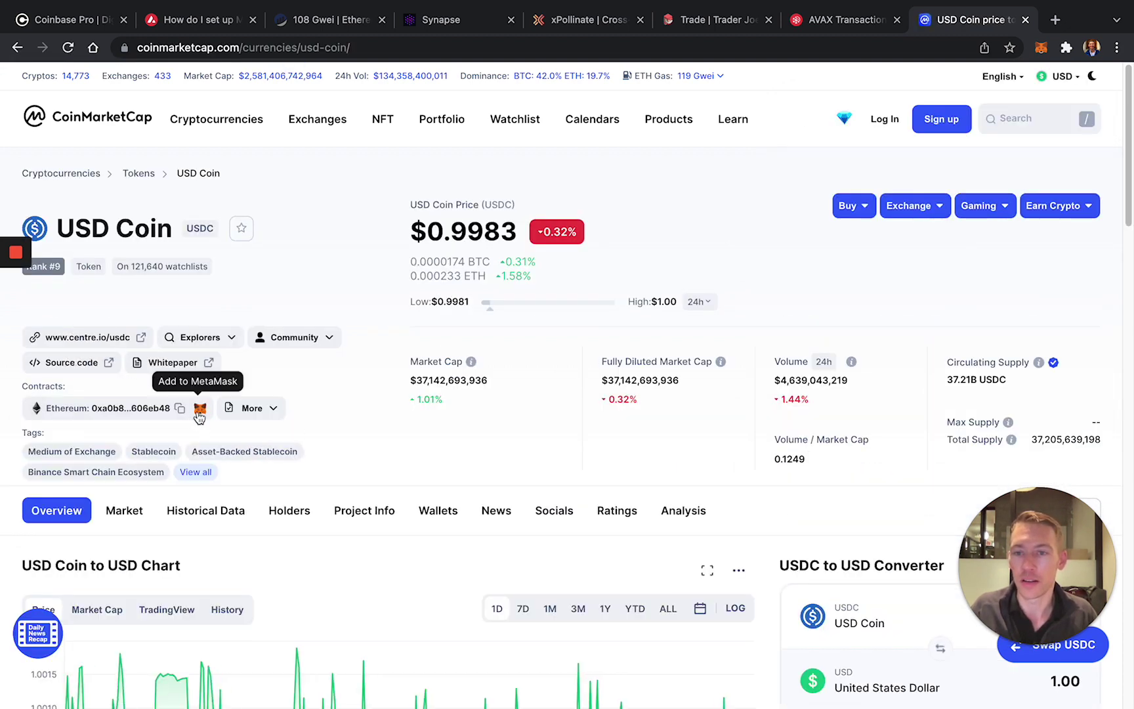
{"action": "left_click", "coordinate": [270, 409]}
{"action": "scroll", "coordinate": [266, 496], "scroll_direction": "down", "scroll_amount": 5}
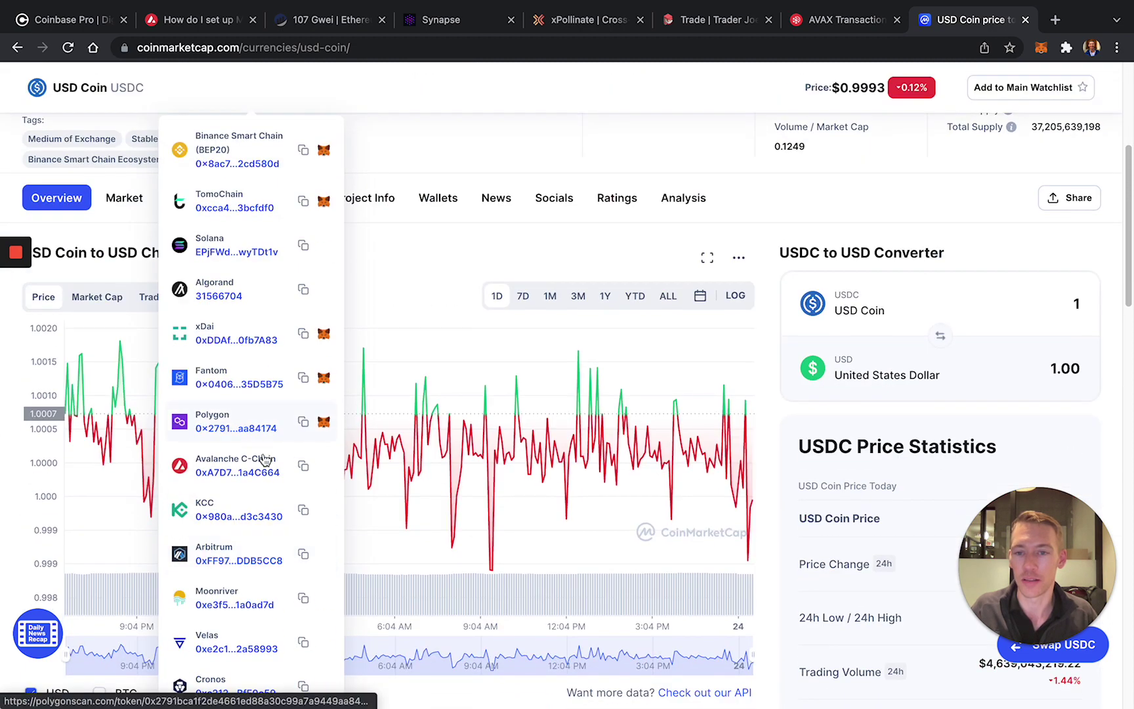
{"action": "left_click", "coordinate": [303, 466]}
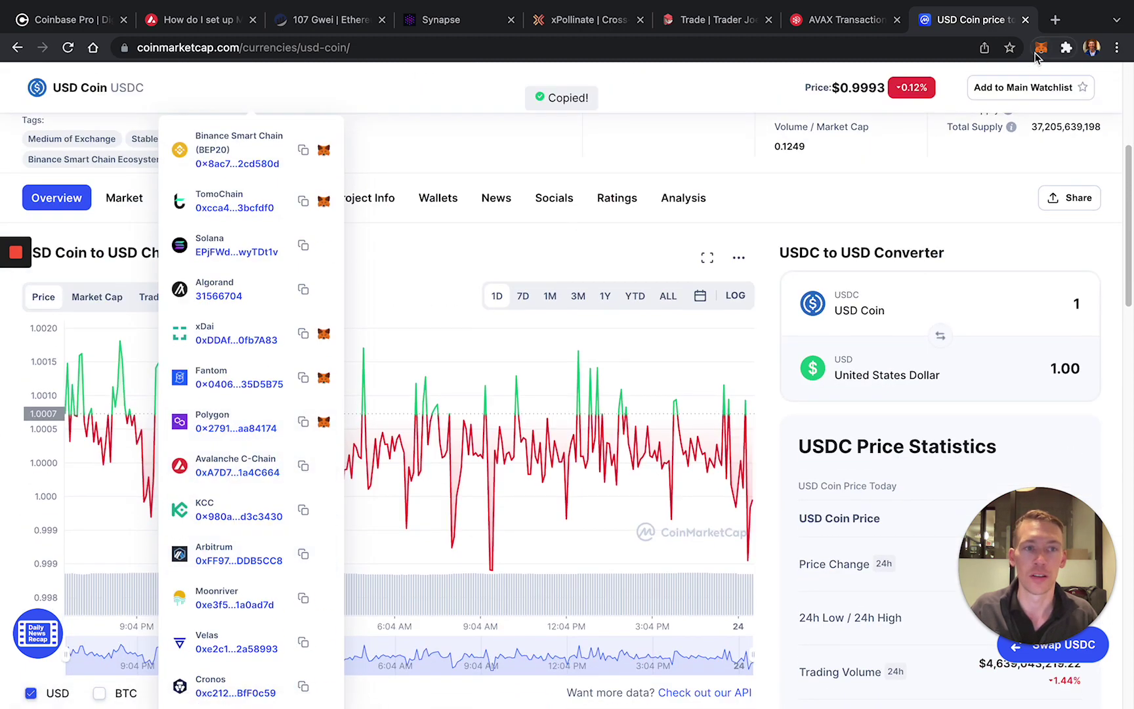
- Paste the address into MetaMask's Import tokens form, confirming it is already added
{"action": "left_click", "coordinate": [1041, 47]}
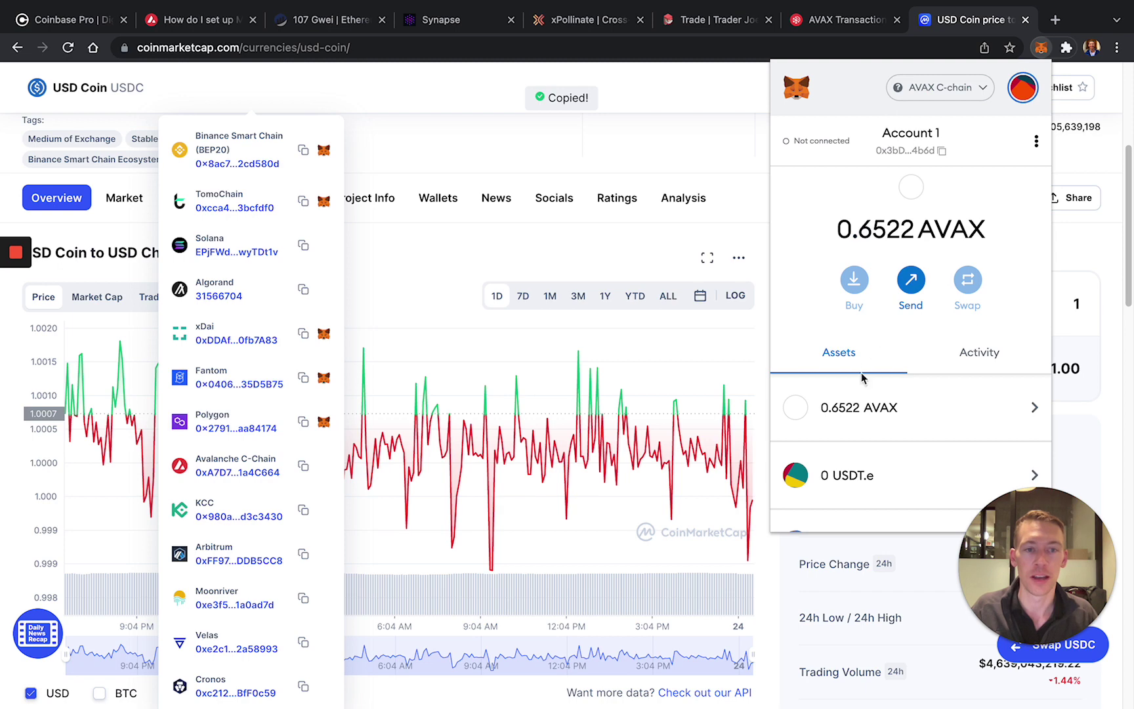
{"action": "scroll", "coordinate": [862, 379], "scroll_direction": "down", "scroll_amount": 3}
{"action": "left_click", "coordinate": [897, 486]}
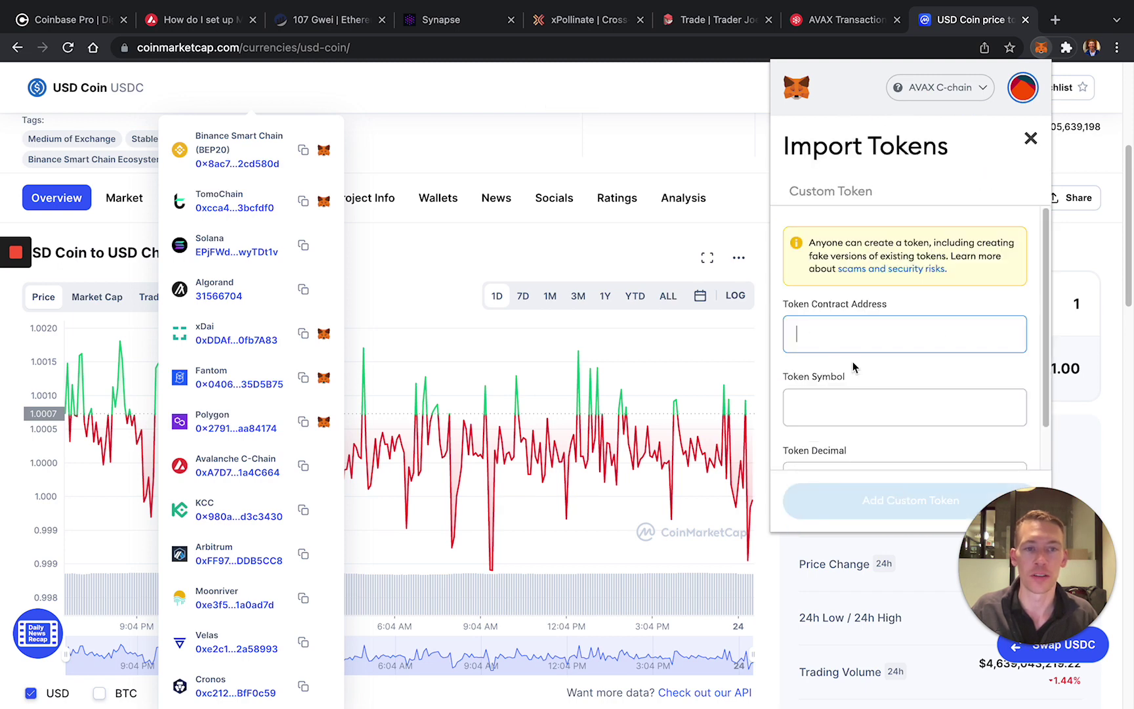
{"action": "key", "text": "ctrl+v"}
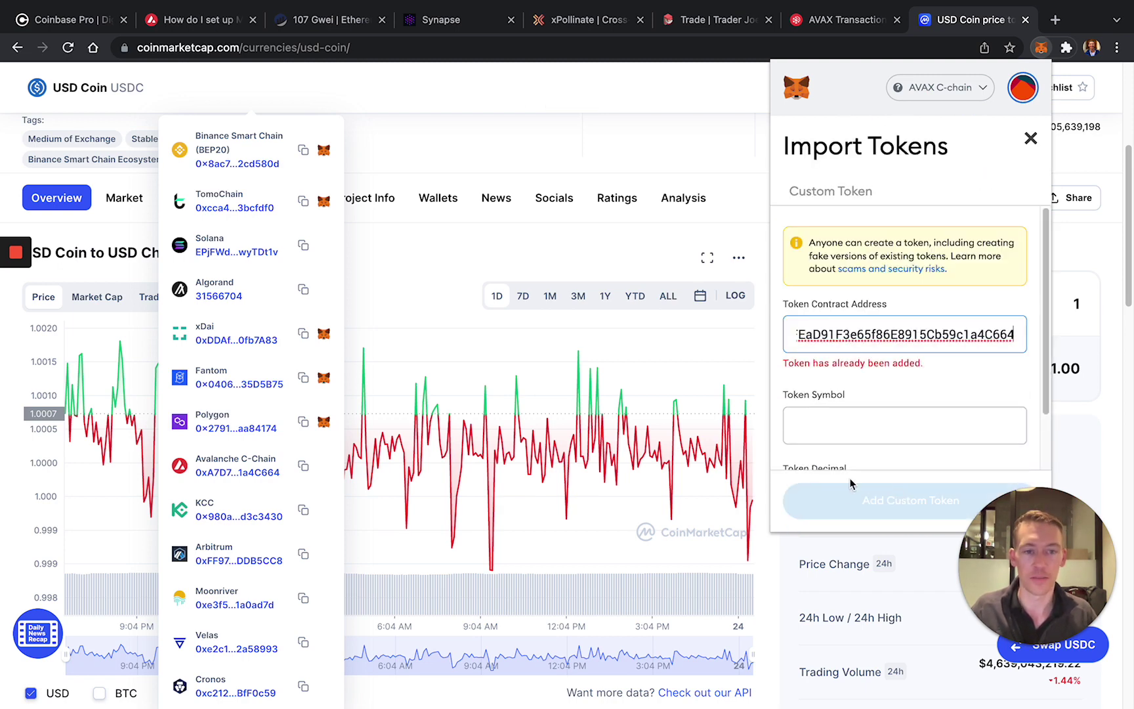
{"action": "left_click", "coordinate": [742, 177]}
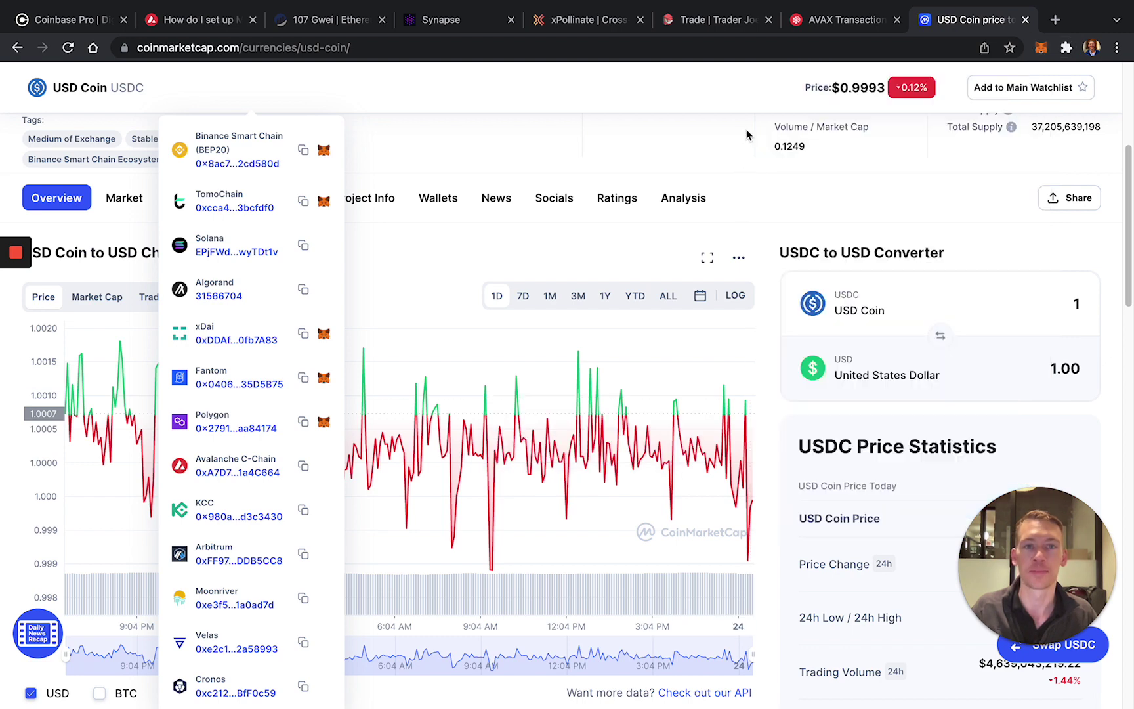
- Enter 5 USDC to bridge from Avalanche to Polygon and request USDC spending approval
{"action": "left_click", "coordinate": [441, 22]}
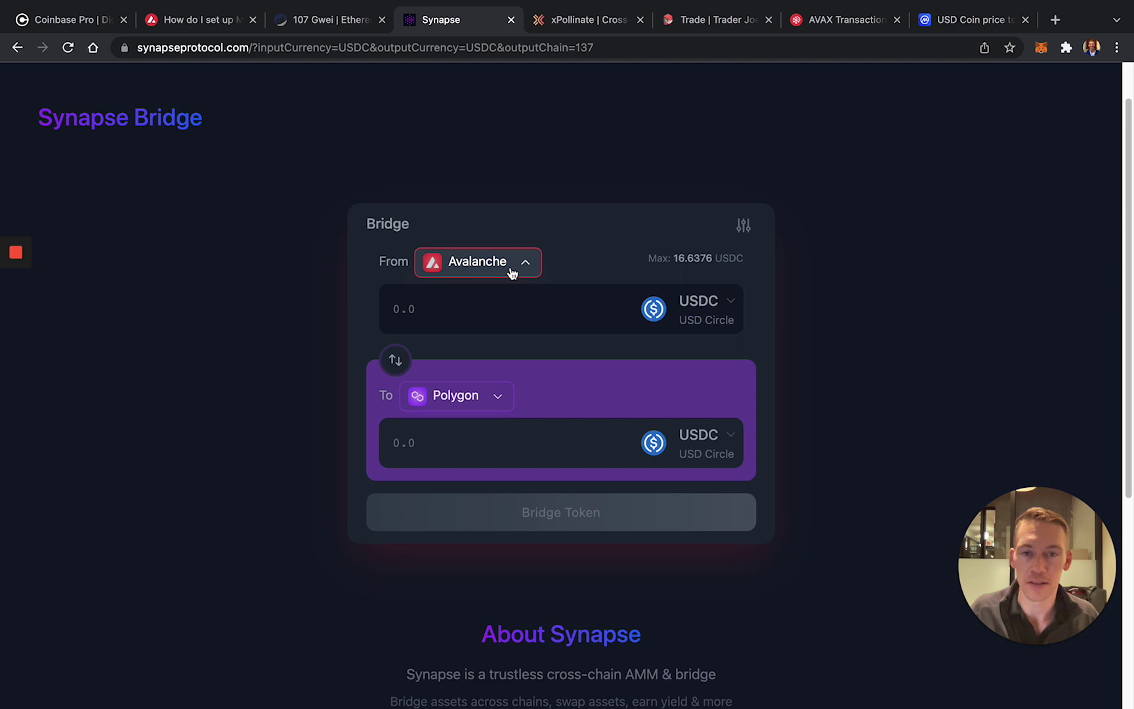
{"action": "left_click", "coordinate": [462, 403]}
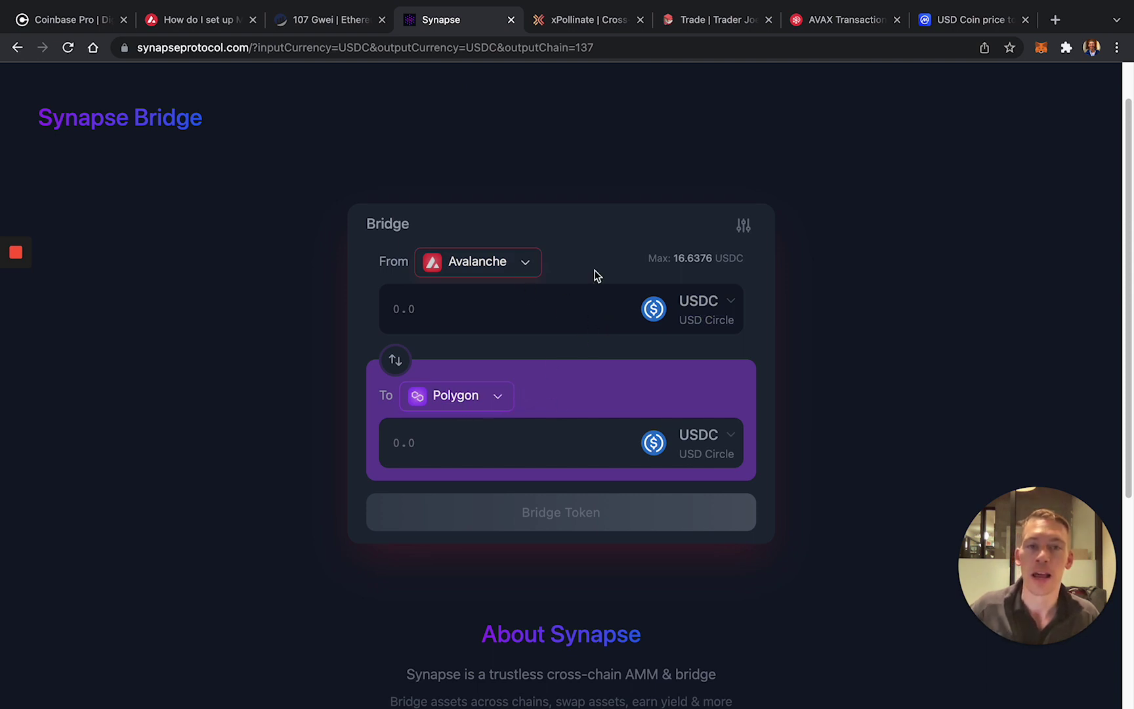
{"action": "left_click", "coordinate": [511, 299]}
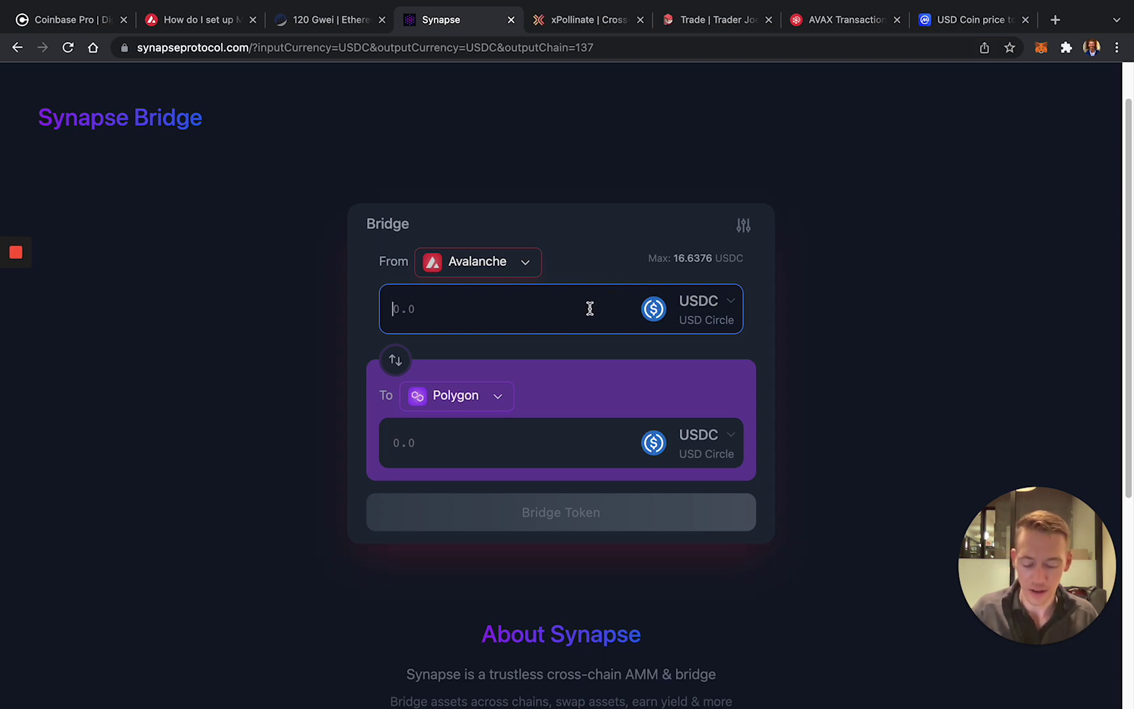
{"action": "type", "text": "5"}
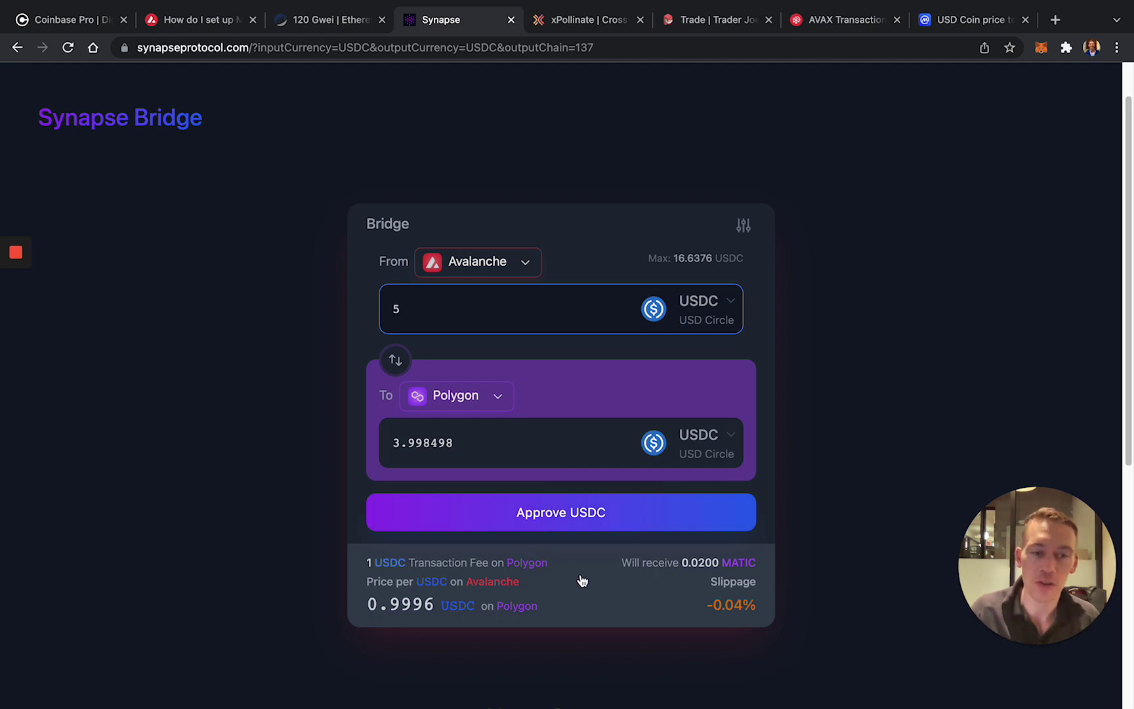
{"action": "left_click", "coordinate": [567, 523]}
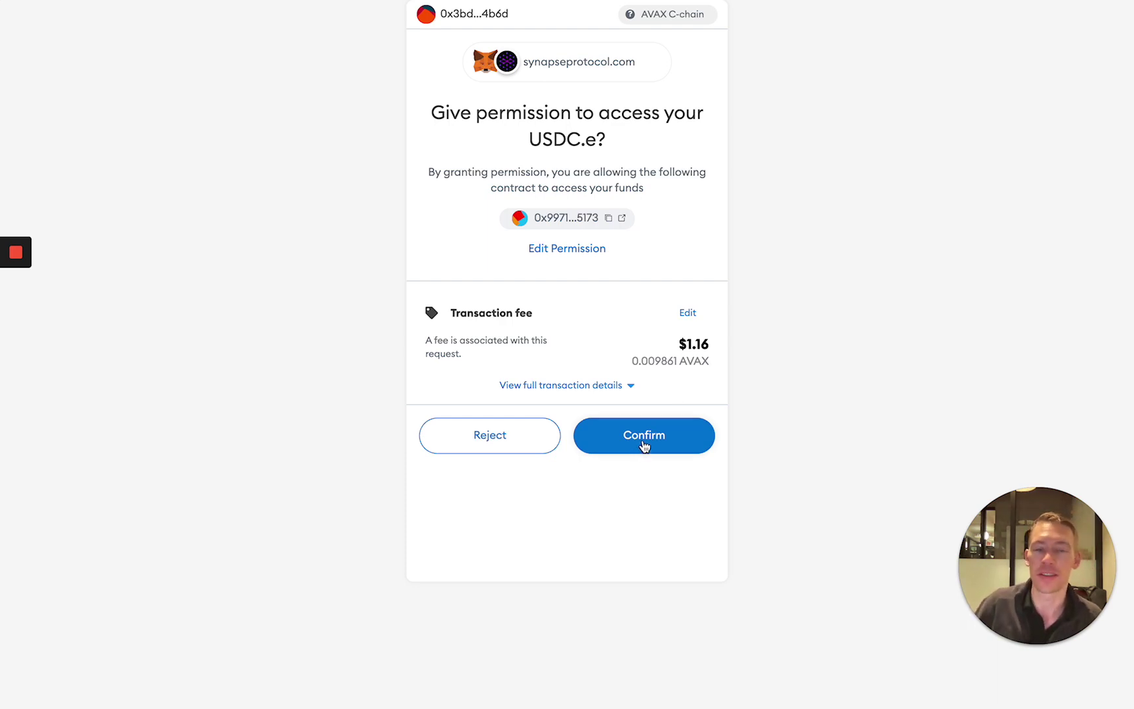
- Confirm both MetaMask USDC.e permission requests so the 5 USDC bridge starts
{"action": "left_click", "coordinate": [644, 441]}
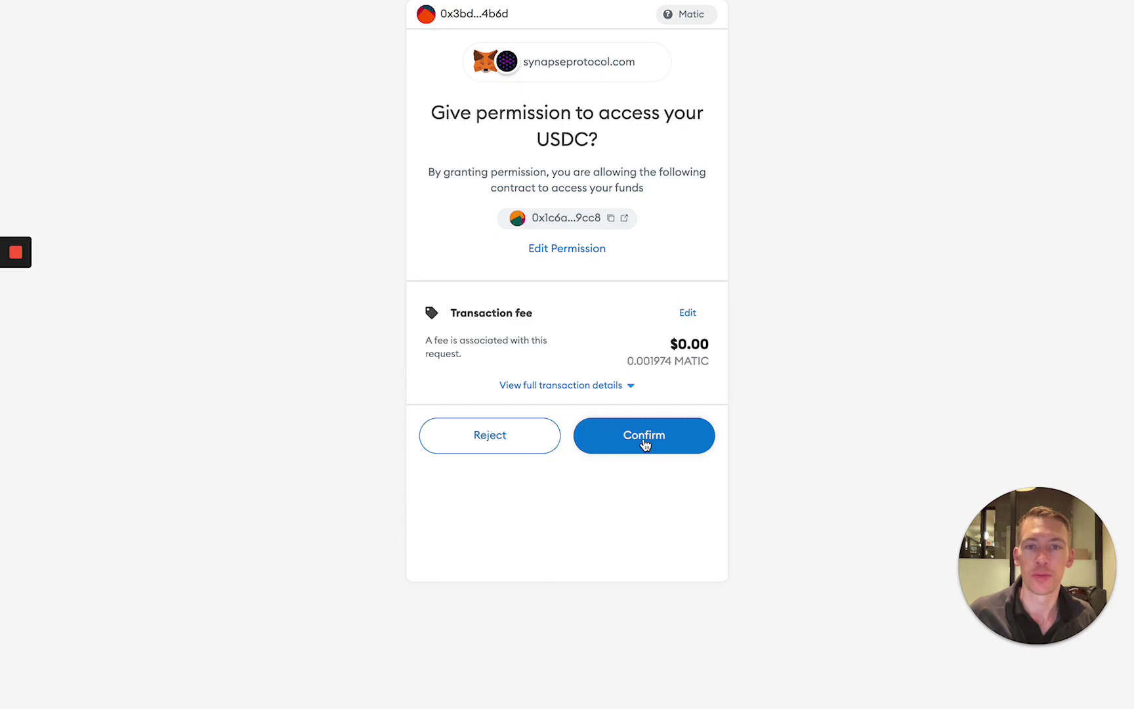
{"action": "left_click", "coordinate": [645, 443]}
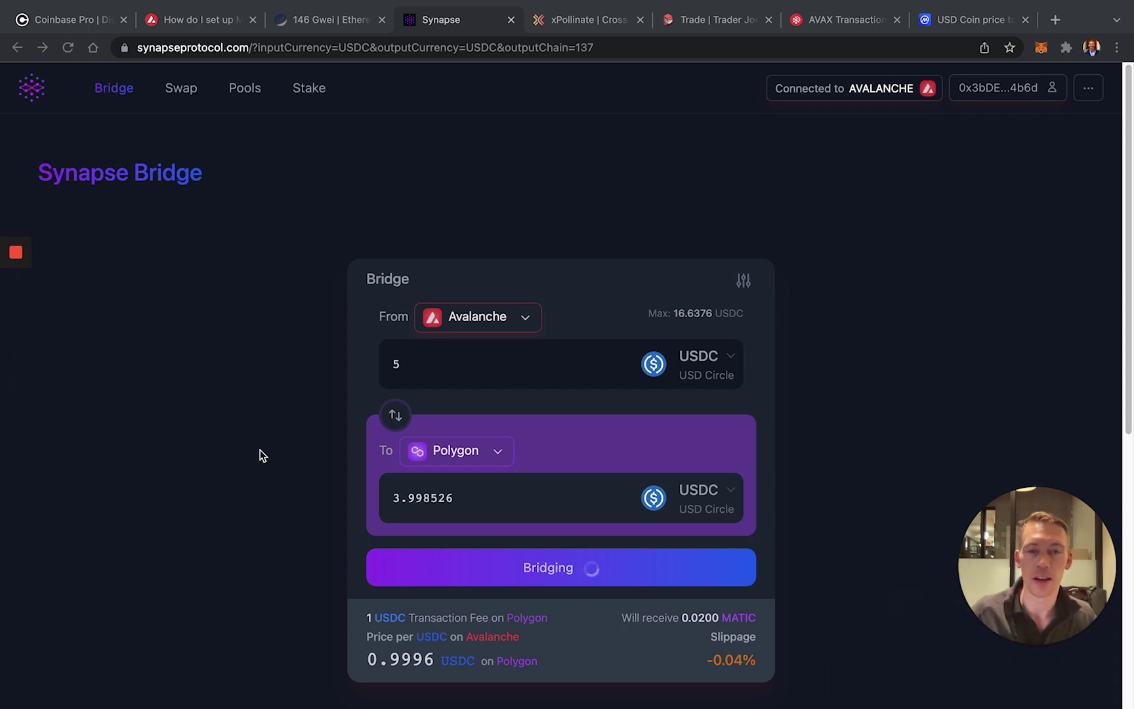
- Check the wallet's recent activity for the bridge transaction, then close the panel
{"action": "left_click", "coordinate": [1042, 48]}
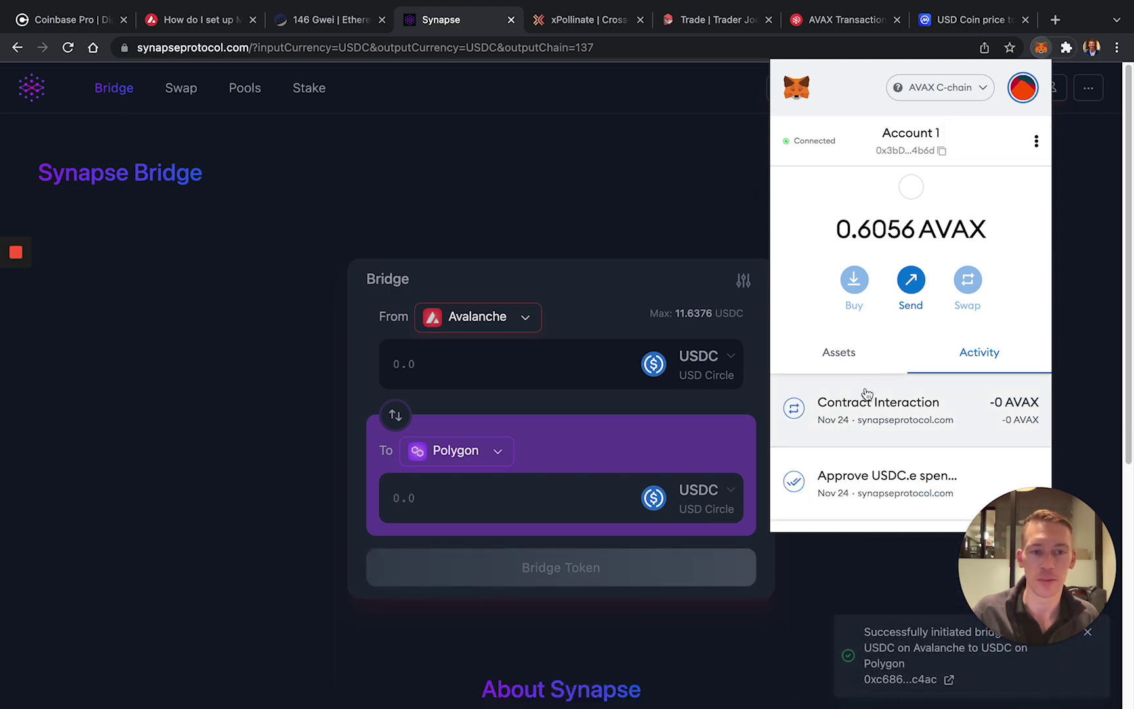
{"action": "left_click", "coordinate": [647, 173]}
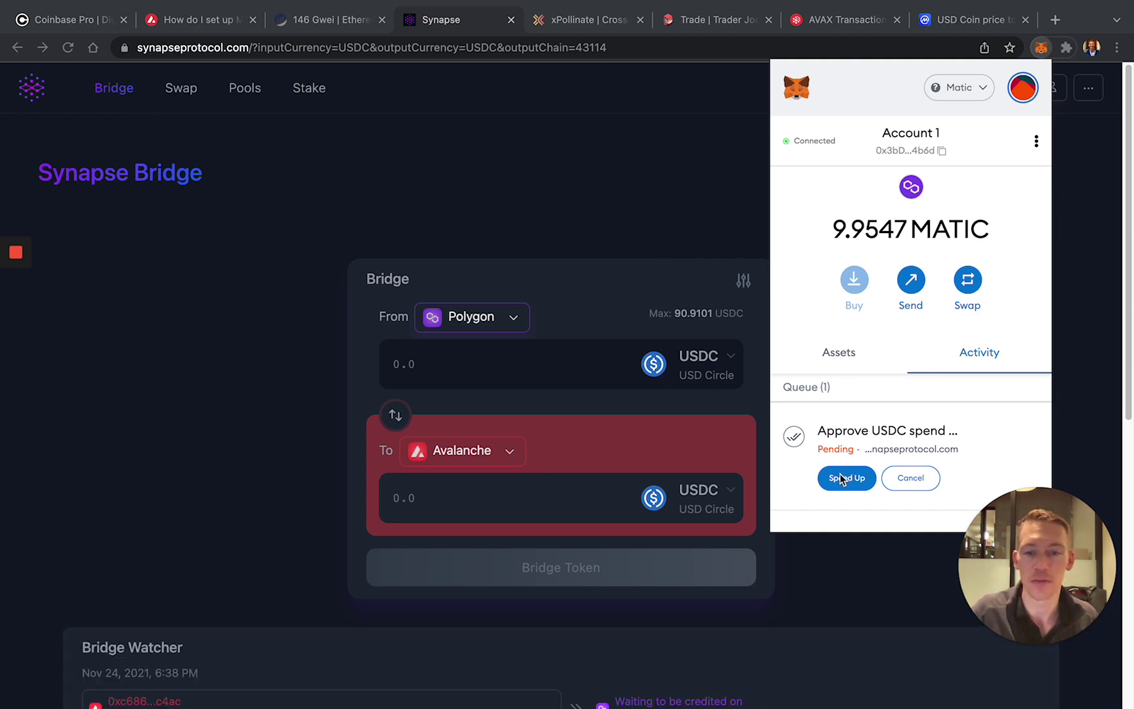
- Speed up the pending USDC approval by raising its gas price to 66 and saving
{"action": "left_click", "coordinate": [840, 352]}
{"action": "scroll", "coordinate": [871, 401], "scroll_direction": "down", "scroll_amount": 2}
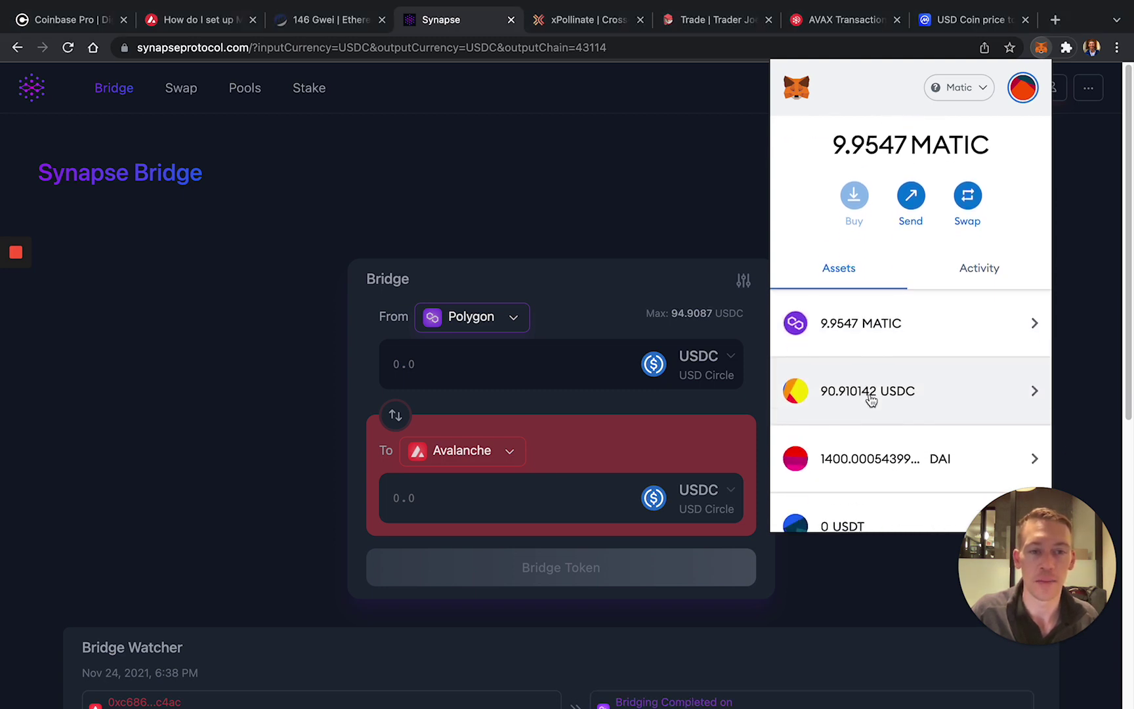
{"action": "left_click", "coordinate": [953, 249]}
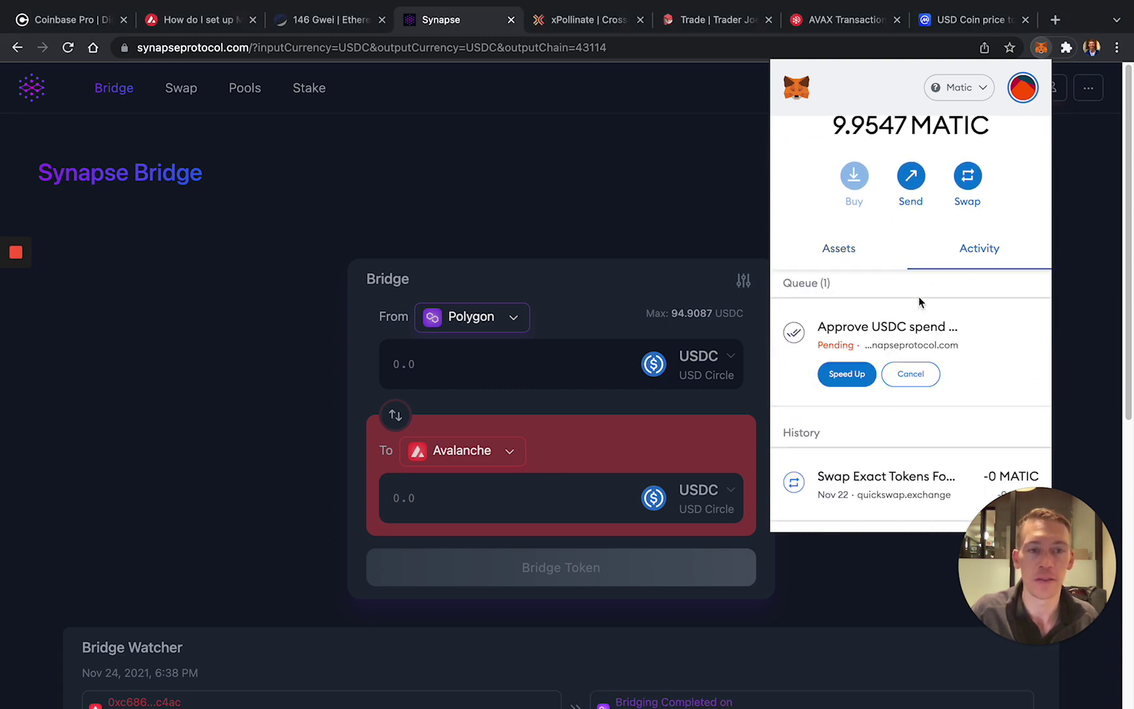
{"action": "left_click", "coordinate": [850, 374]}
{"action": "left_click", "coordinate": [876, 385]}
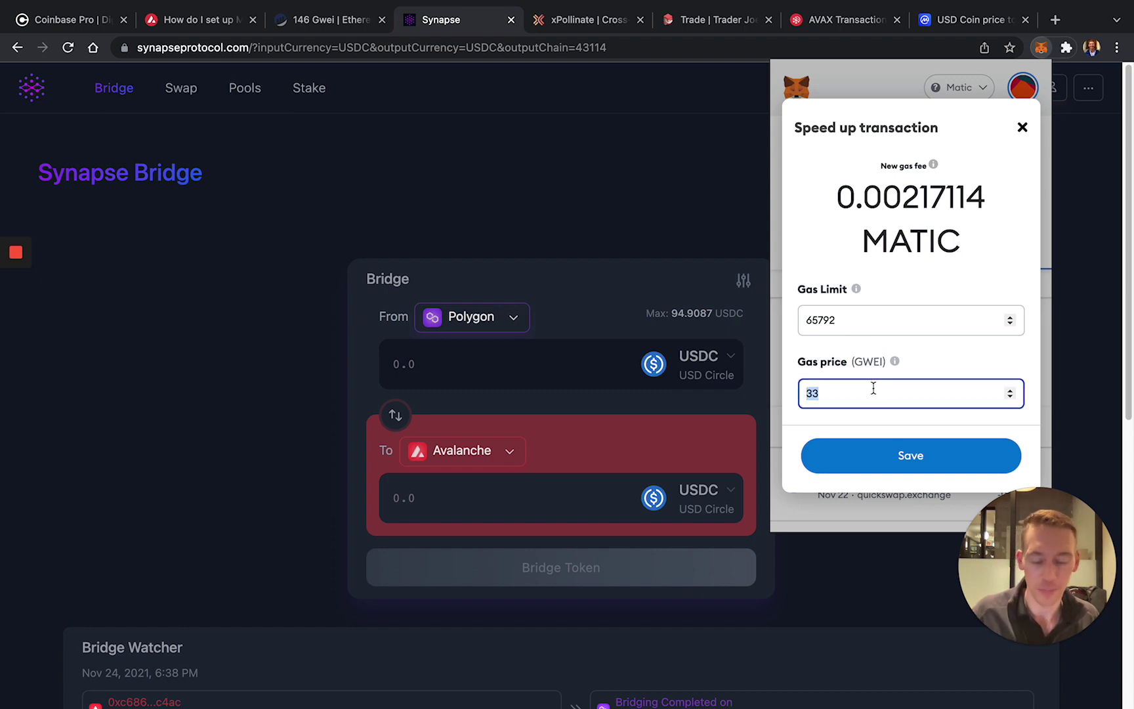
{"action": "type", "text": "66"}
{"action": "left_click", "coordinate": [875, 454]}
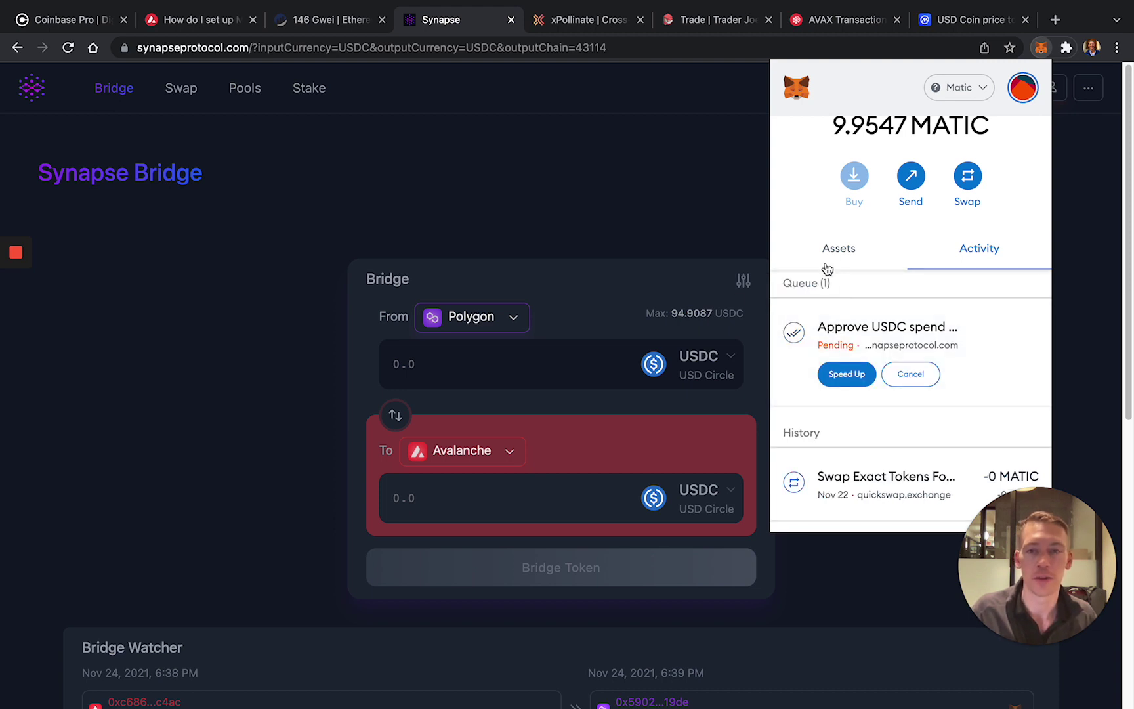
{"action": "mouse_move", "coordinate": [16, 252]}
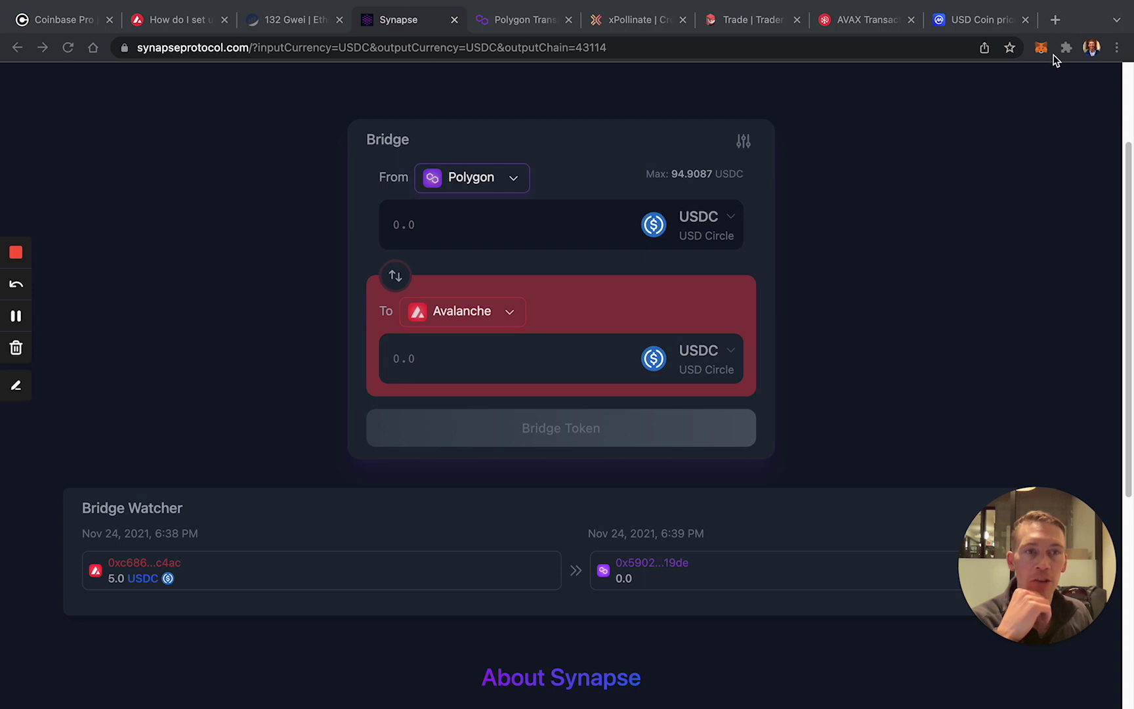
- Check the Polygon USDC balance in MetaMask, then browse Synapse's destination chain list
{"action": "left_click", "coordinate": [1041, 49]}
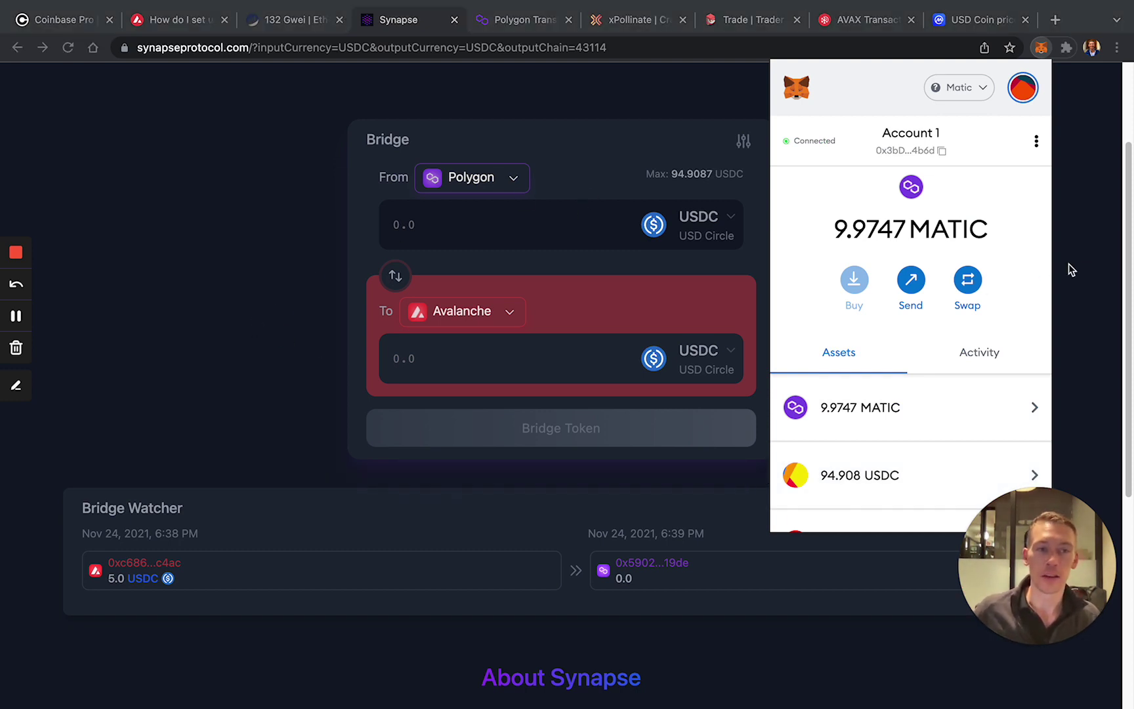
{"action": "left_click", "coordinate": [1090, 270]}
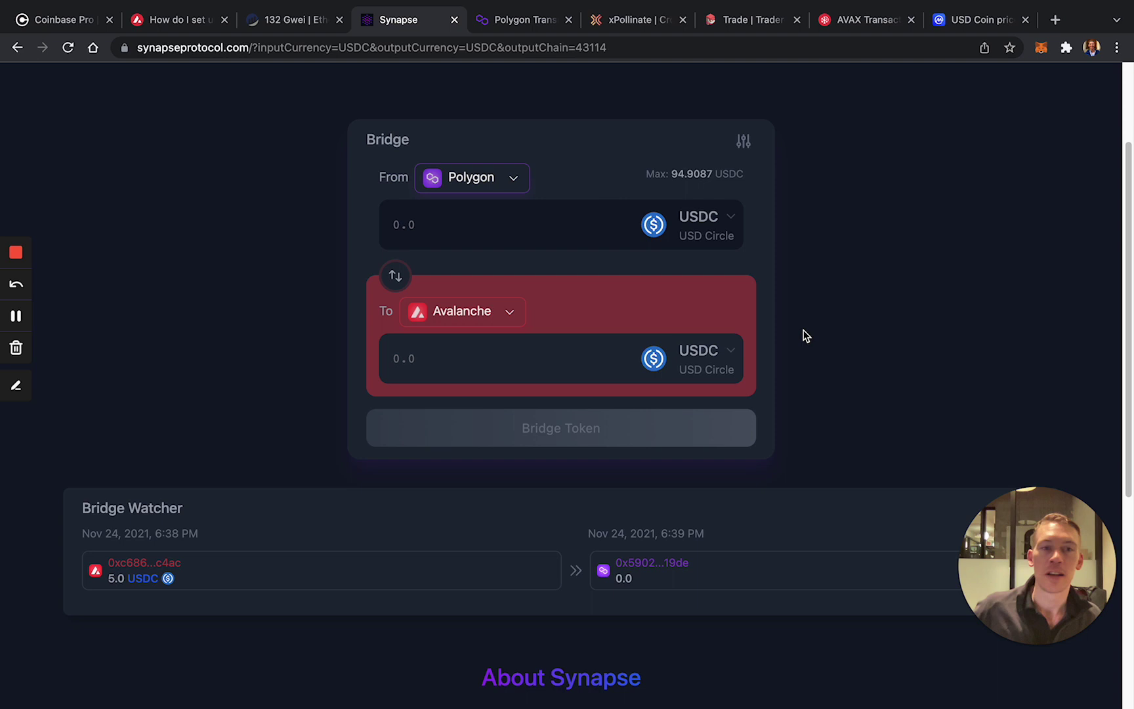
{"action": "left_click", "coordinate": [455, 320]}
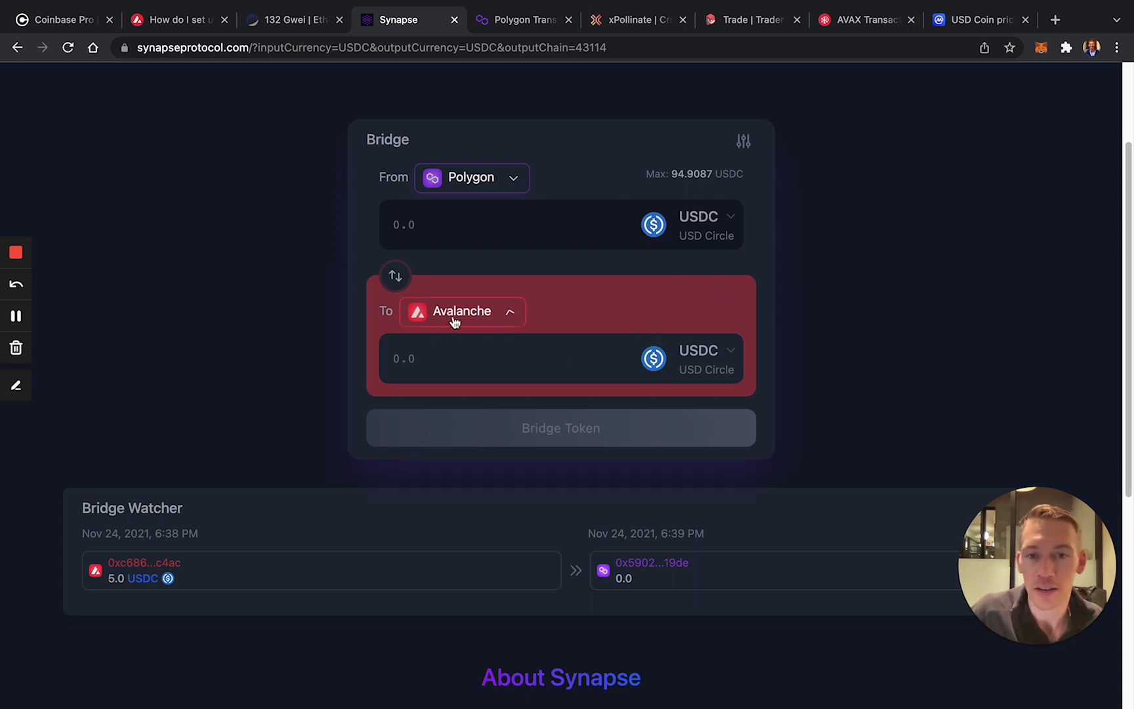
{"action": "scroll", "coordinate": [475, 362], "scroll_direction": "down", "scroll_amount": 2}
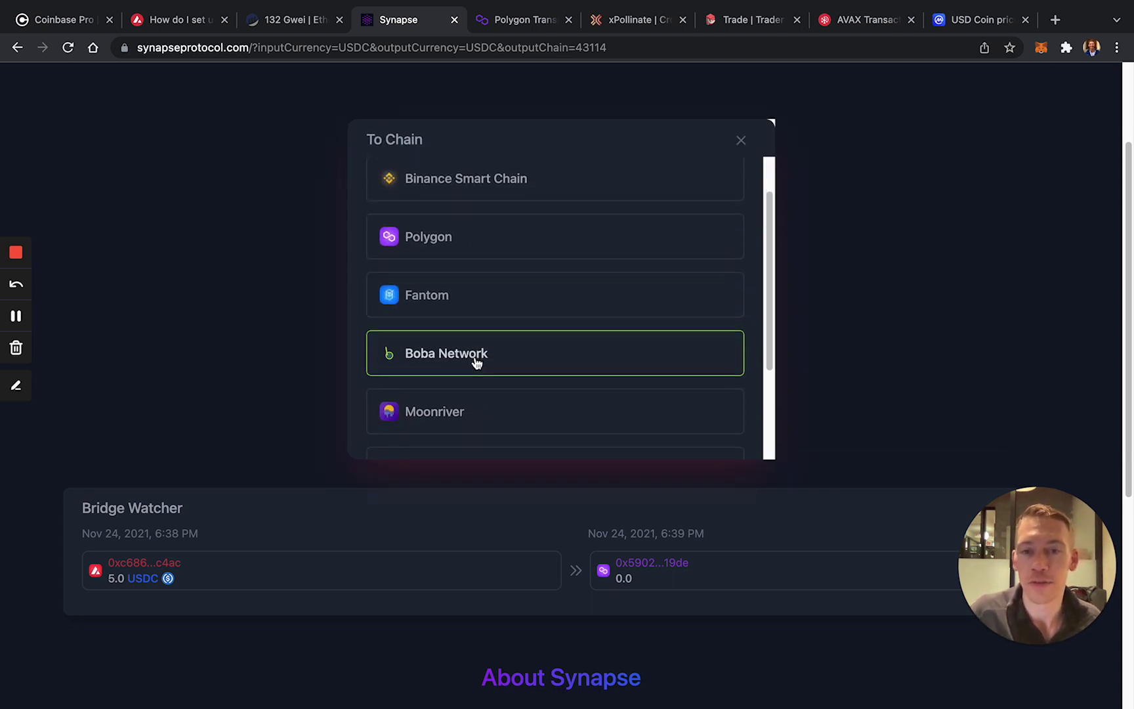
{"action": "scroll", "coordinate": [475, 358], "scroll_direction": "down", "scroll_amount": 1}
{"action": "scroll", "coordinate": [478, 390], "scroll_direction": "down", "scroll_amount": 2}
{"action": "scroll", "coordinate": [481, 395], "scroll_direction": "down", "scroll_amount": 2}
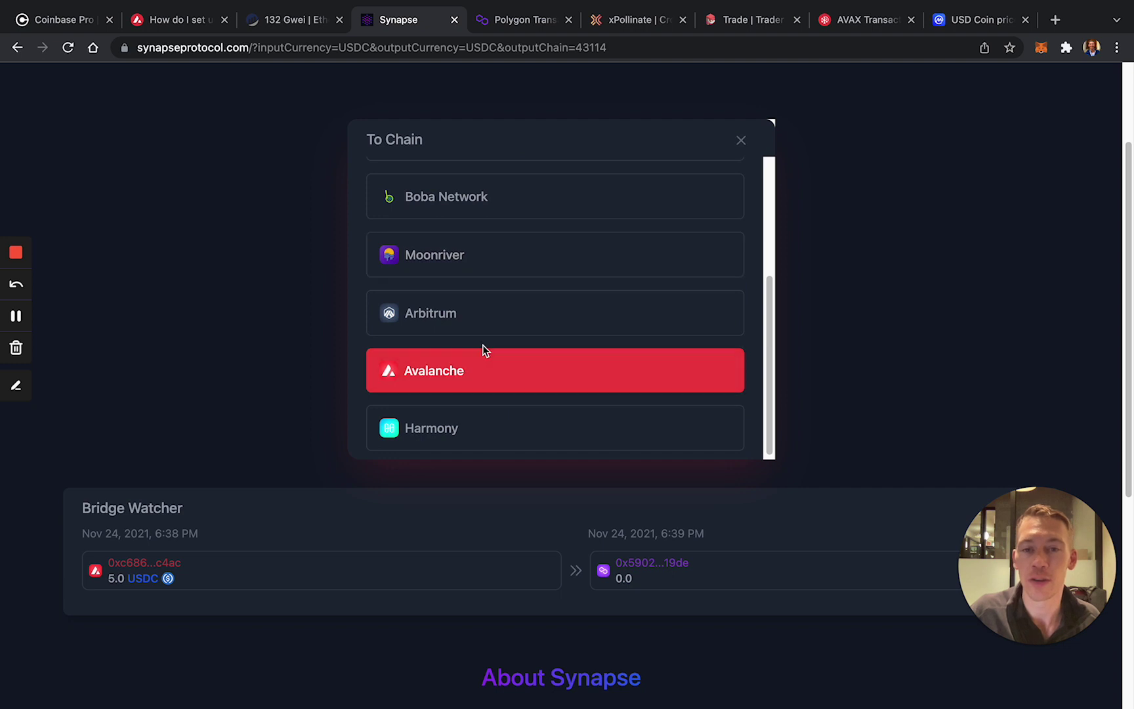
{"action": "scroll", "coordinate": [471, 398], "scroll_direction": "up", "scroll_amount": 2}
{"action": "scroll", "coordinate": [530, 327], "scroll_direction": "up", "scroll_amount": 2}
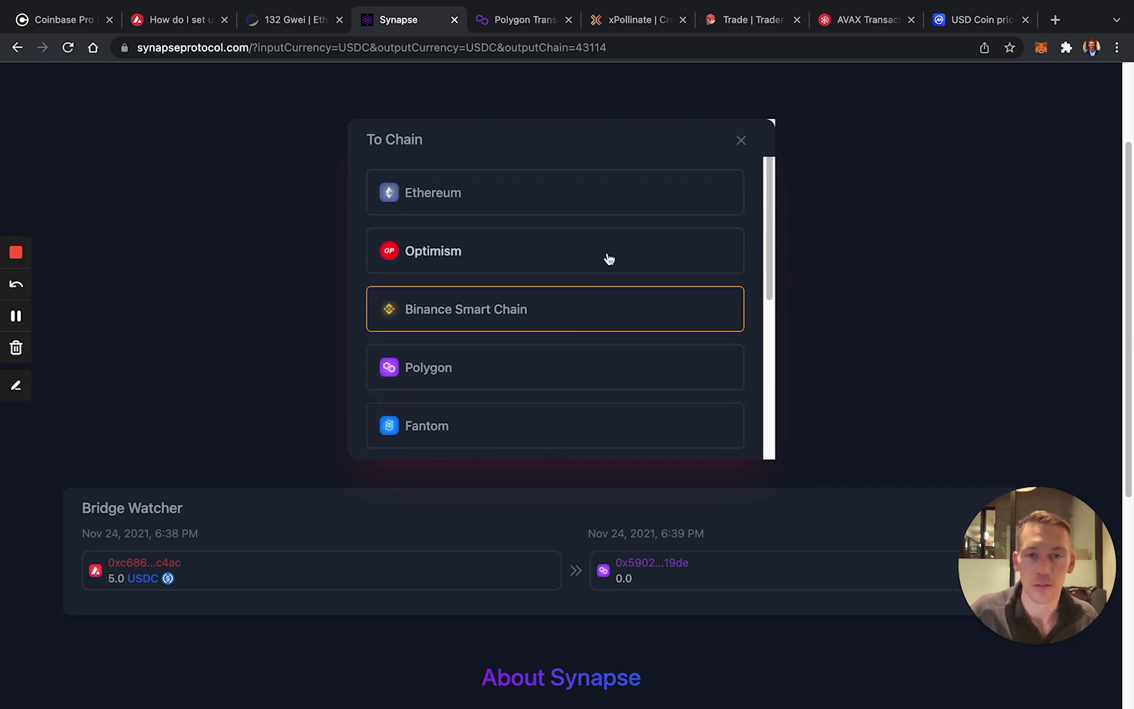
- Switch between the Synapse and xPollinate tabs, landing on xPollinate's Polygon-to-BSC USDC swap
{"action": "left_click", "coordinate": [618, 26]}
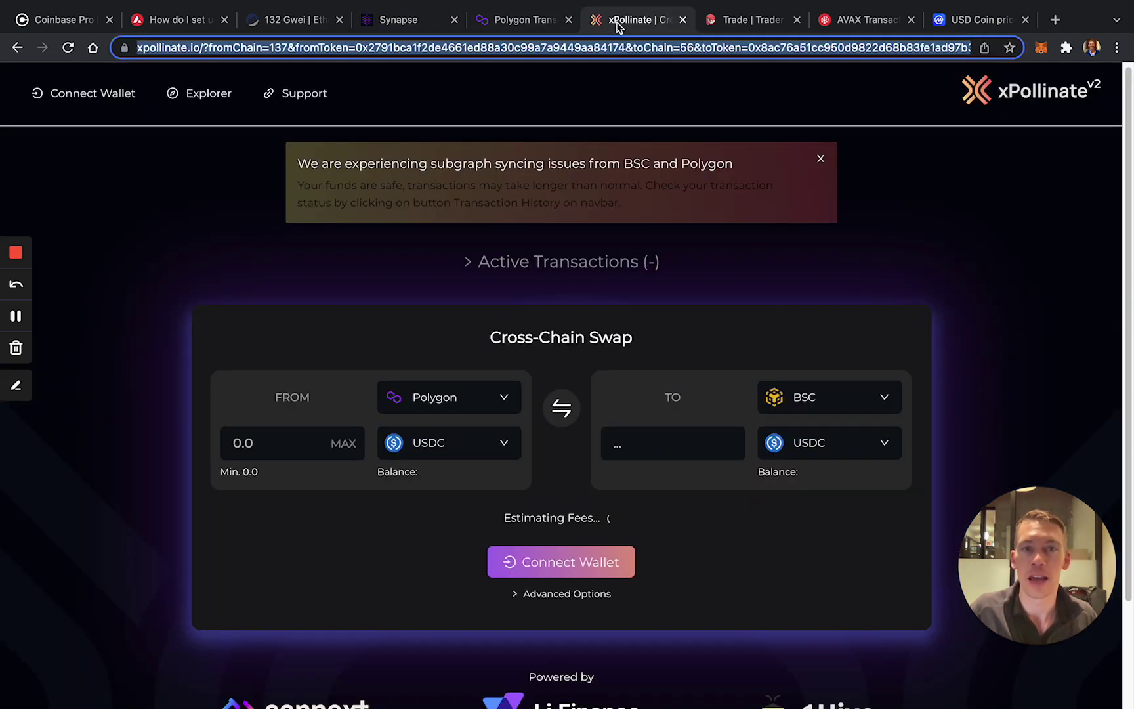
{"action": "left_click", "coordinate": [412, 27]}
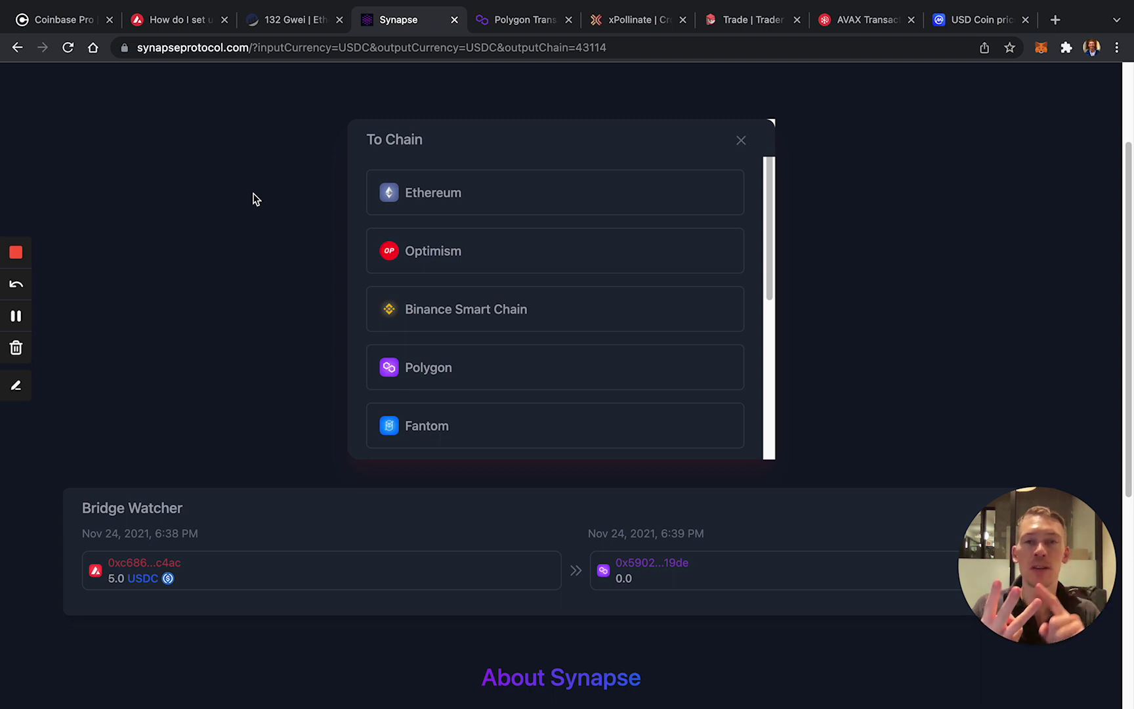
{"action": "scroll", "coordinate": [262, 136], "scroll_direction": "up", "scroll_amount": 3}
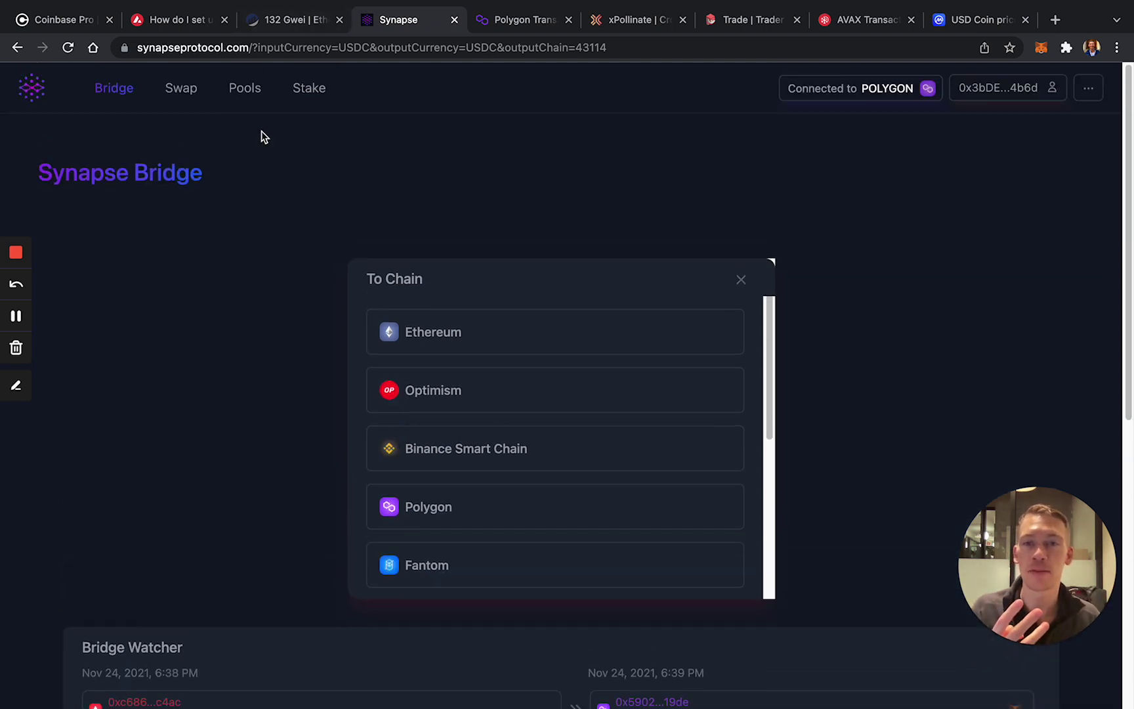
{"action": "left_click", "coordinate": [617, 25]}
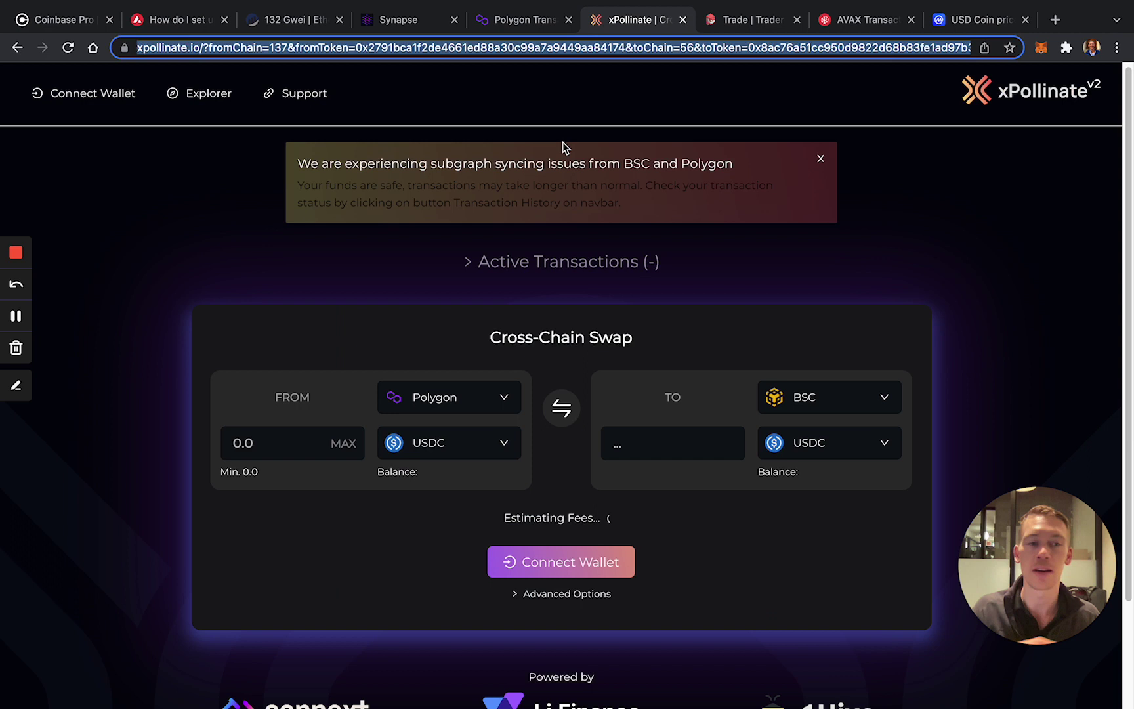